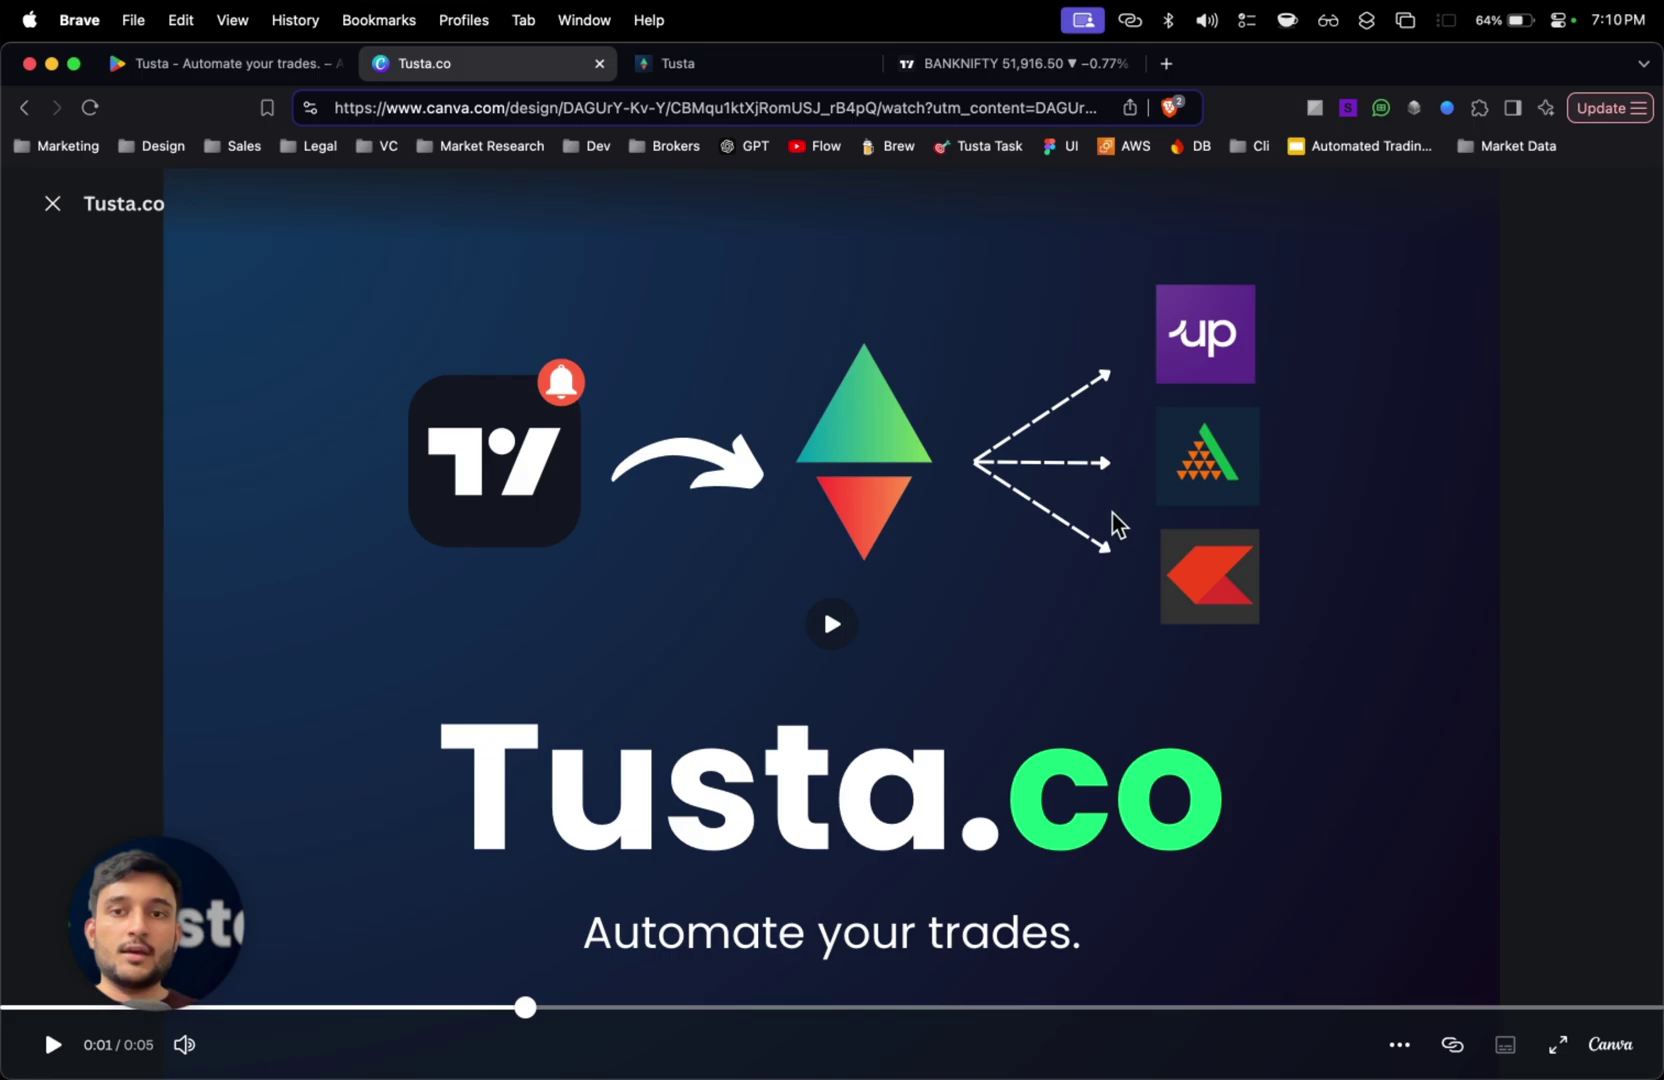
Step: Leave the Canva promo video and show the Tusta login page at web.tusta.co/login
click(700, 68)
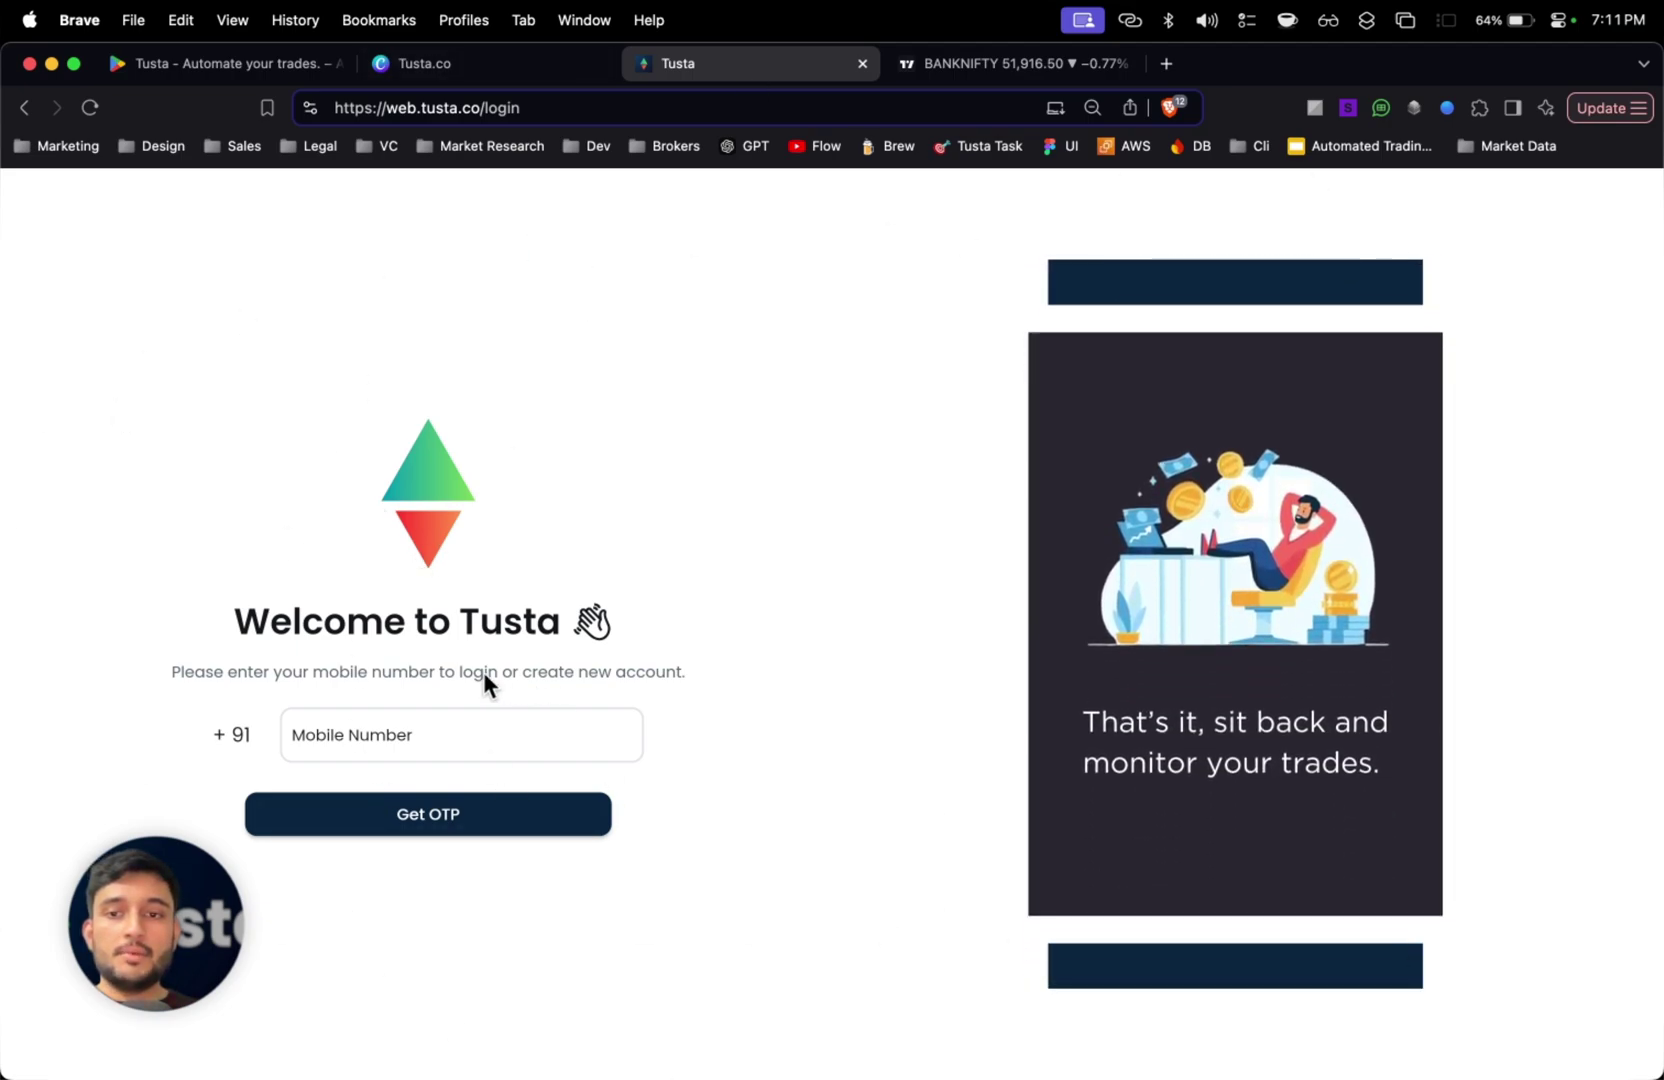
Step: Log in to Tusta with the mobile number and OTP, then switch to the BANKNIFTY chart
click(473, 734)
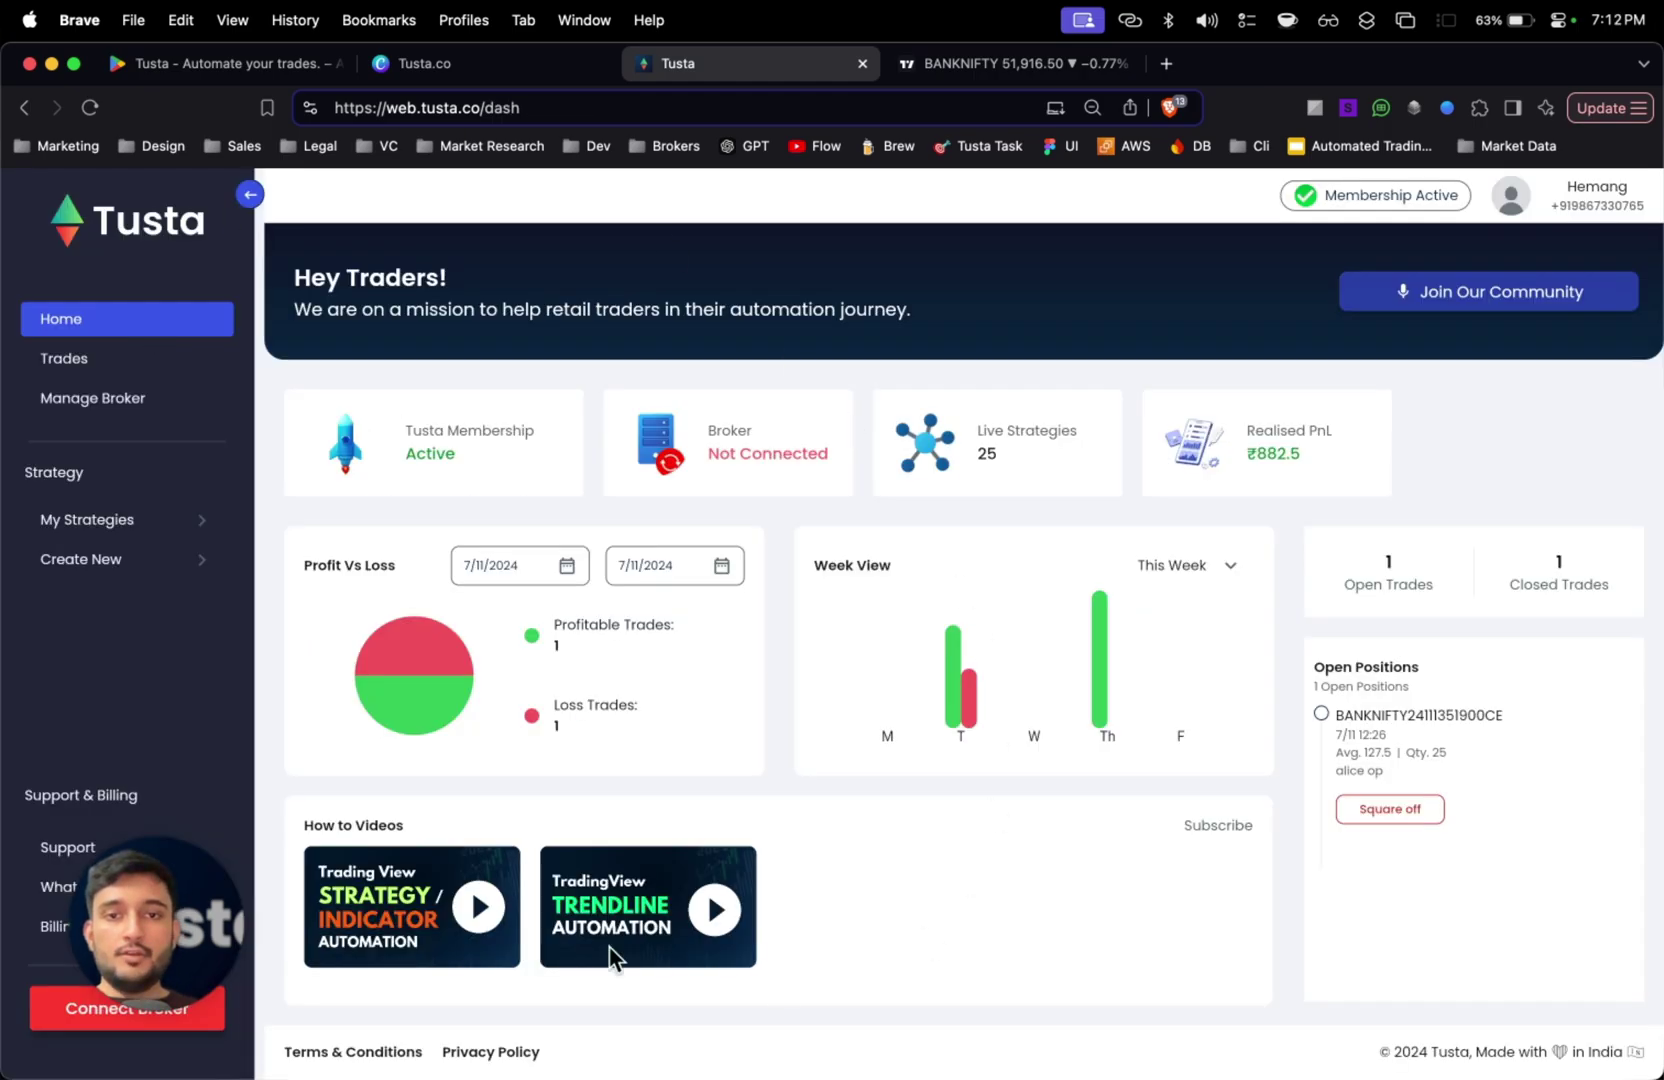
key(ctrl+Tab)
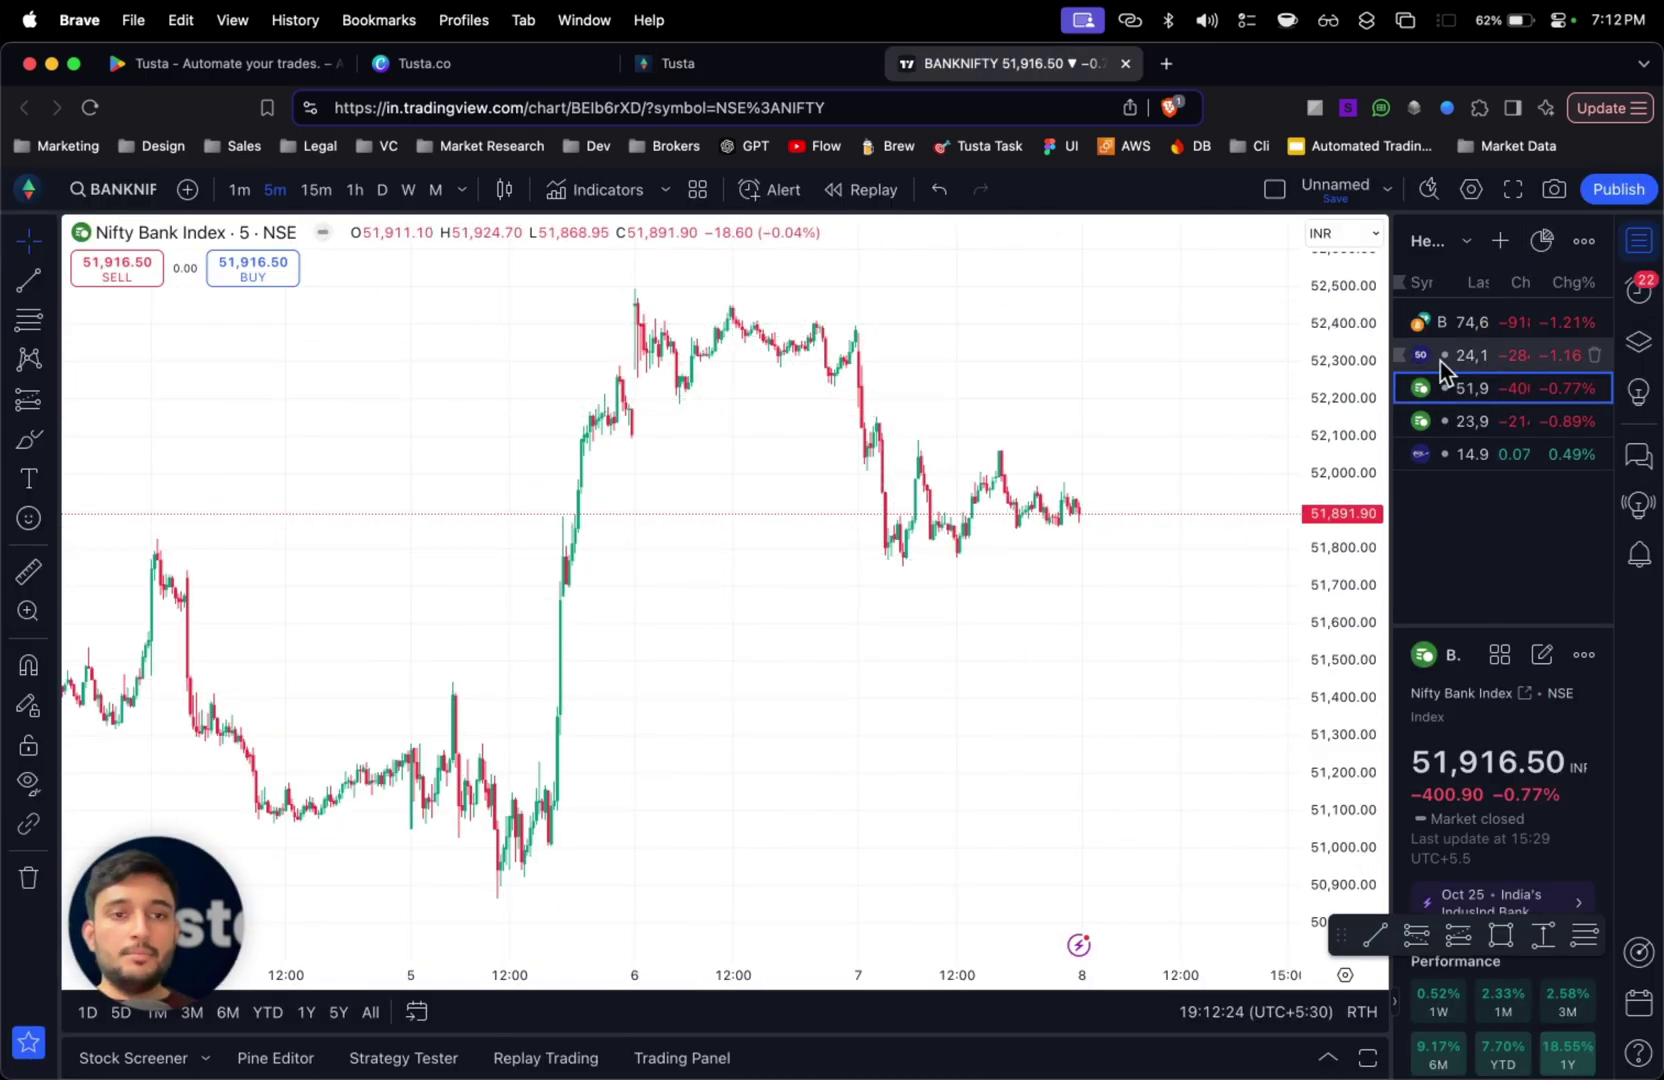
Step: Put the chart back on Nifty Bank Index and list the built-in Technicals strategies
click(1440, 361)
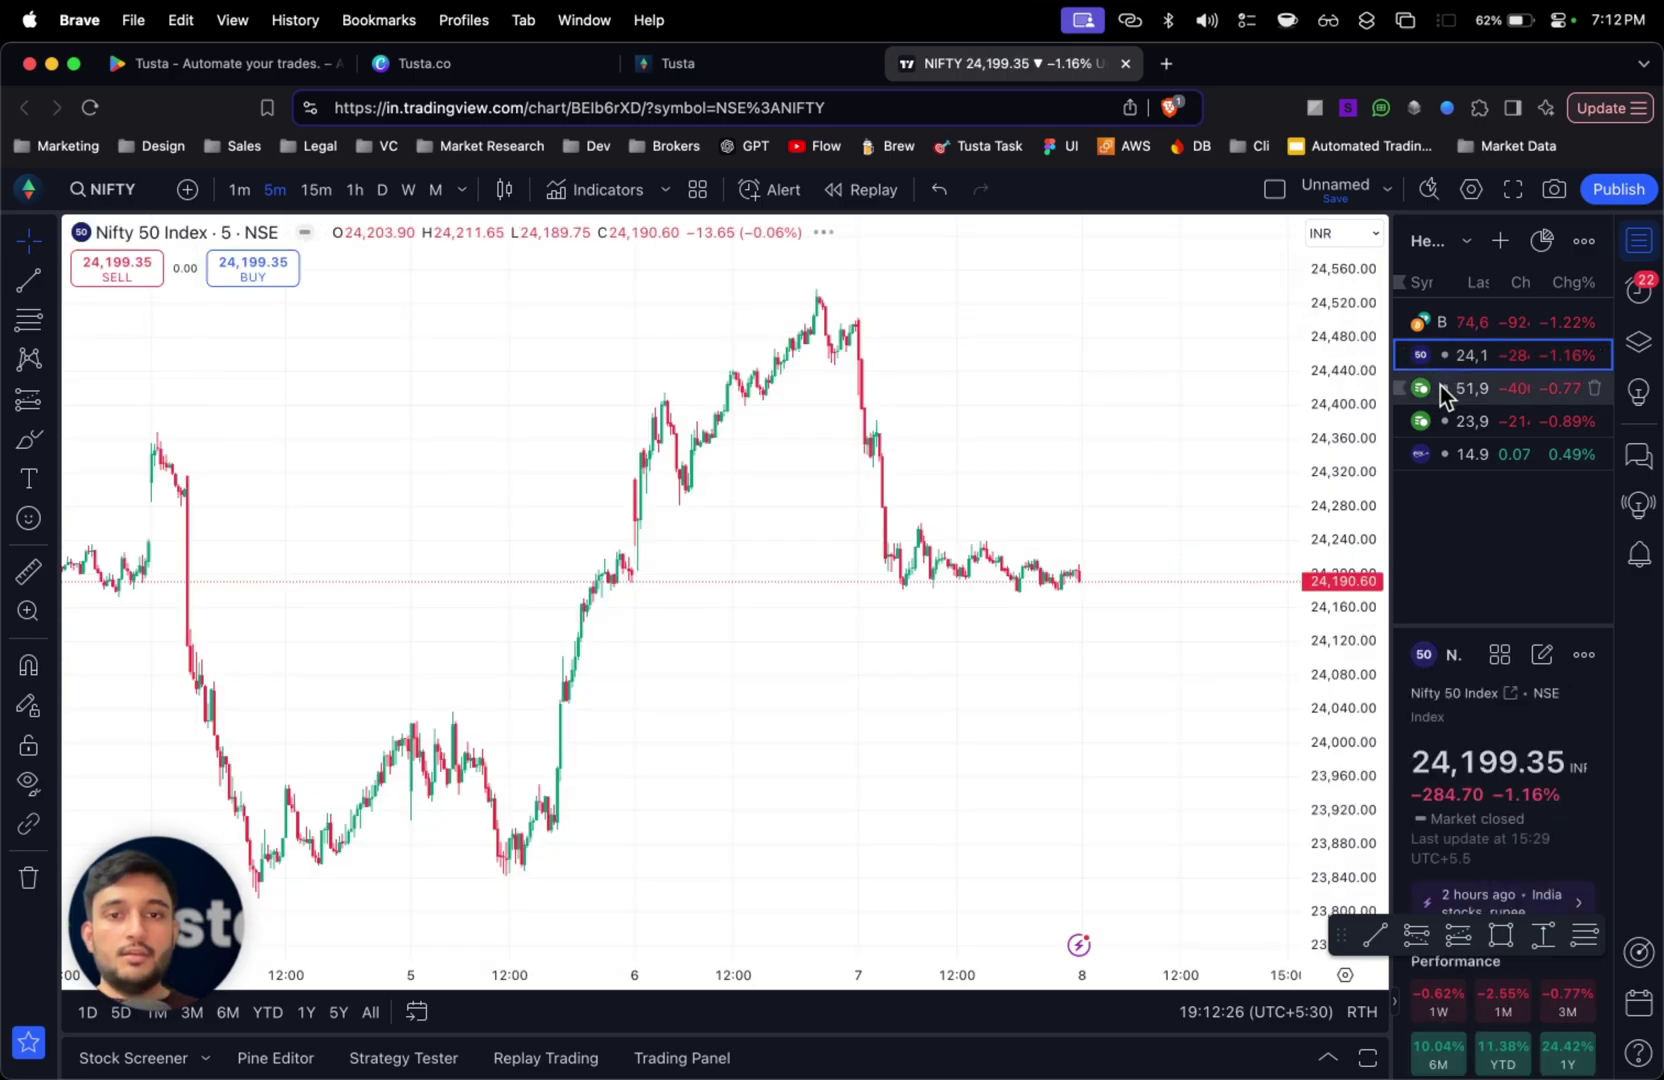
click(1440, 387)
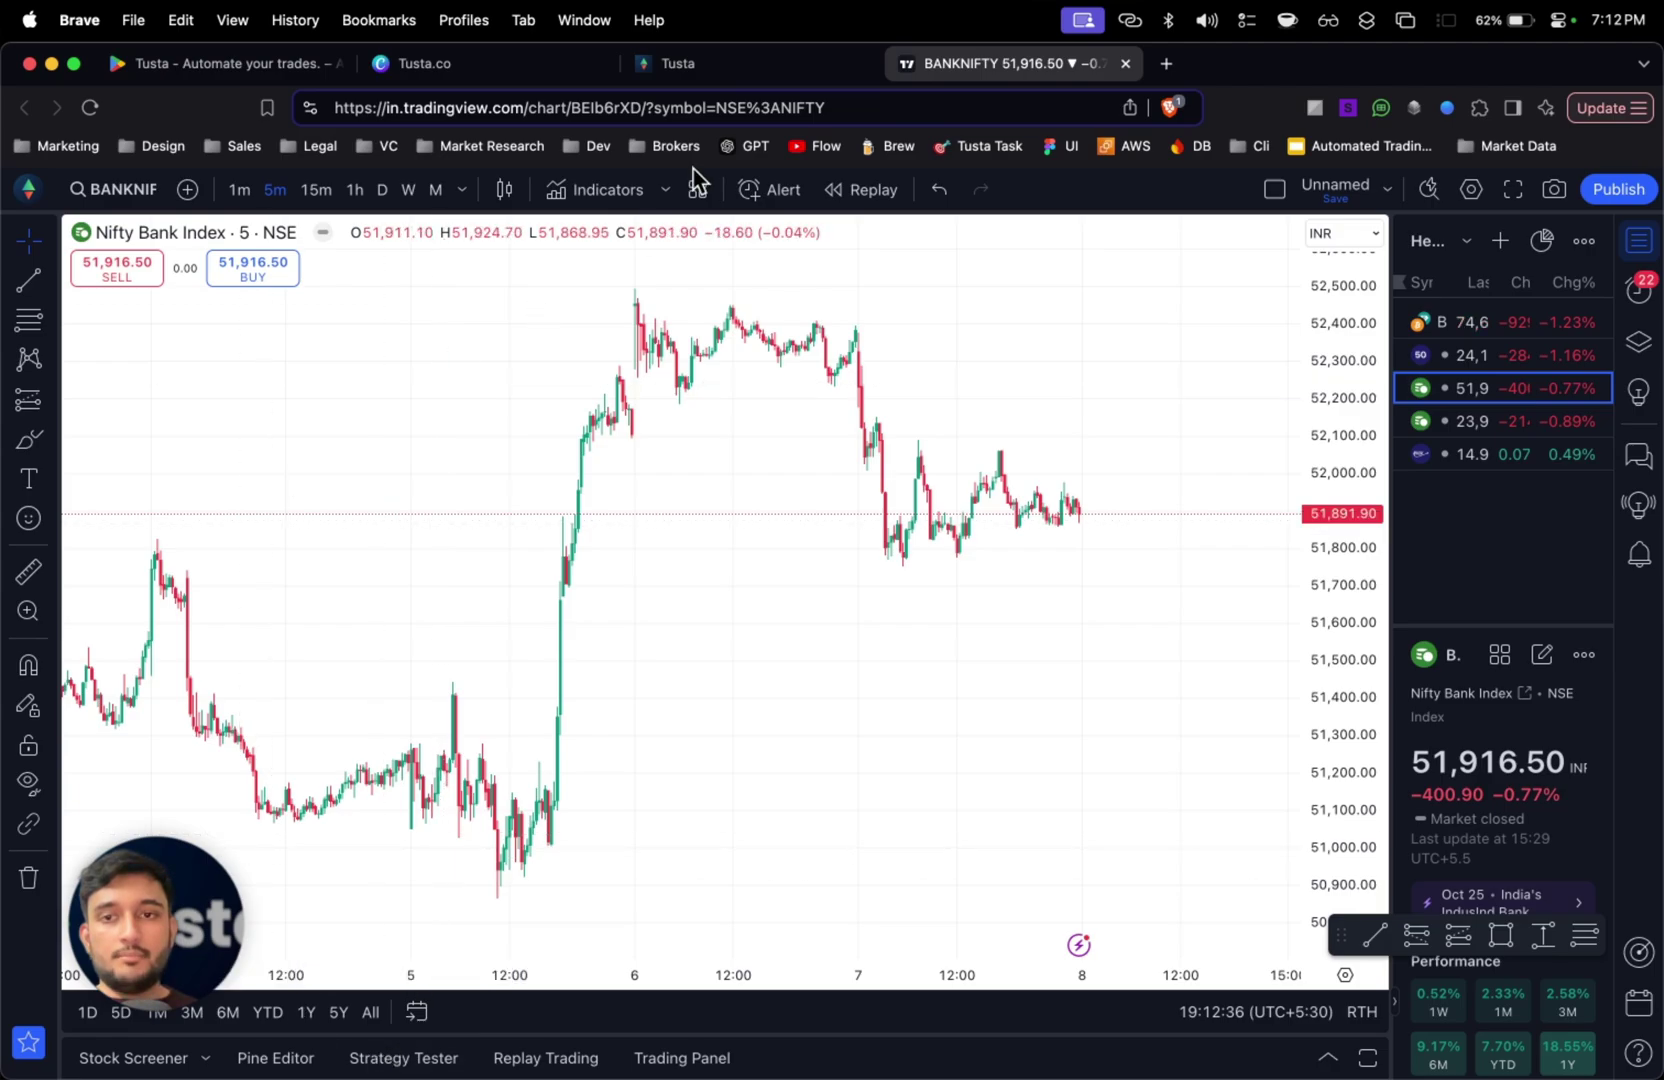
click(580, 195)
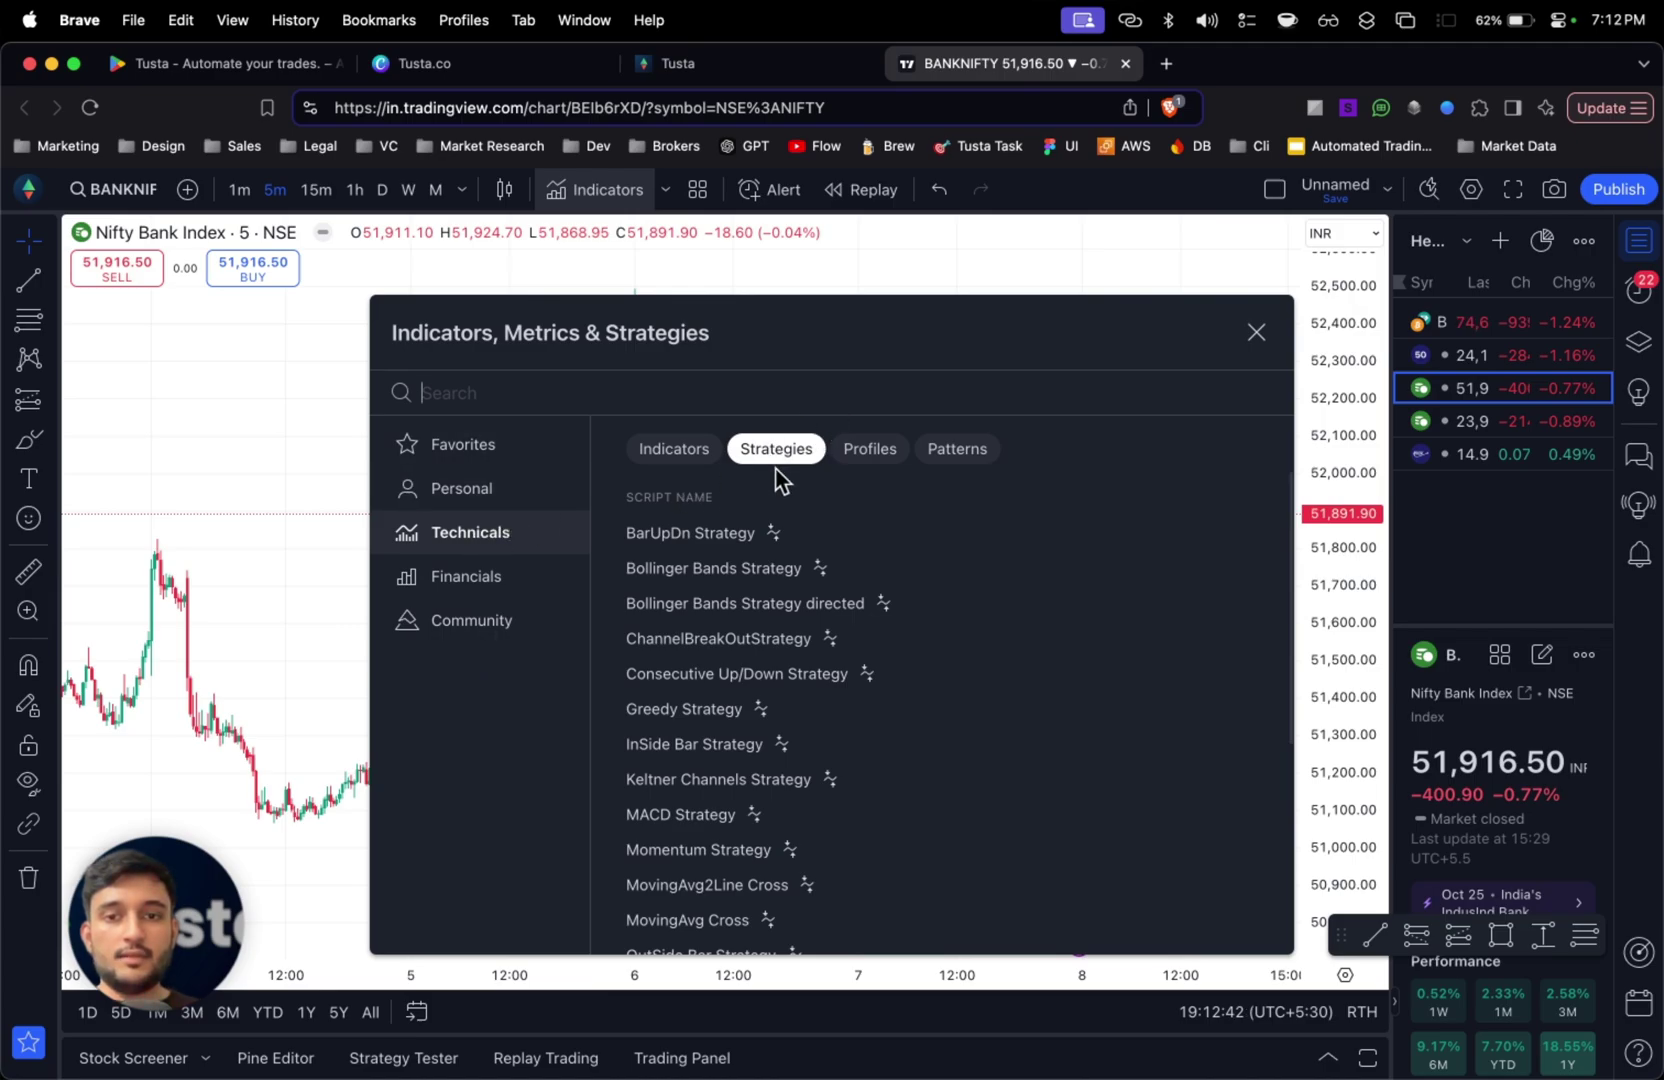
Step: Apply Bollinger Bands Strategy (20, 2) to Nifty Bank Index and collapse the Strategy Tester
scroll(794, 620, down, 5)
scroll(797, 622, up, 5)
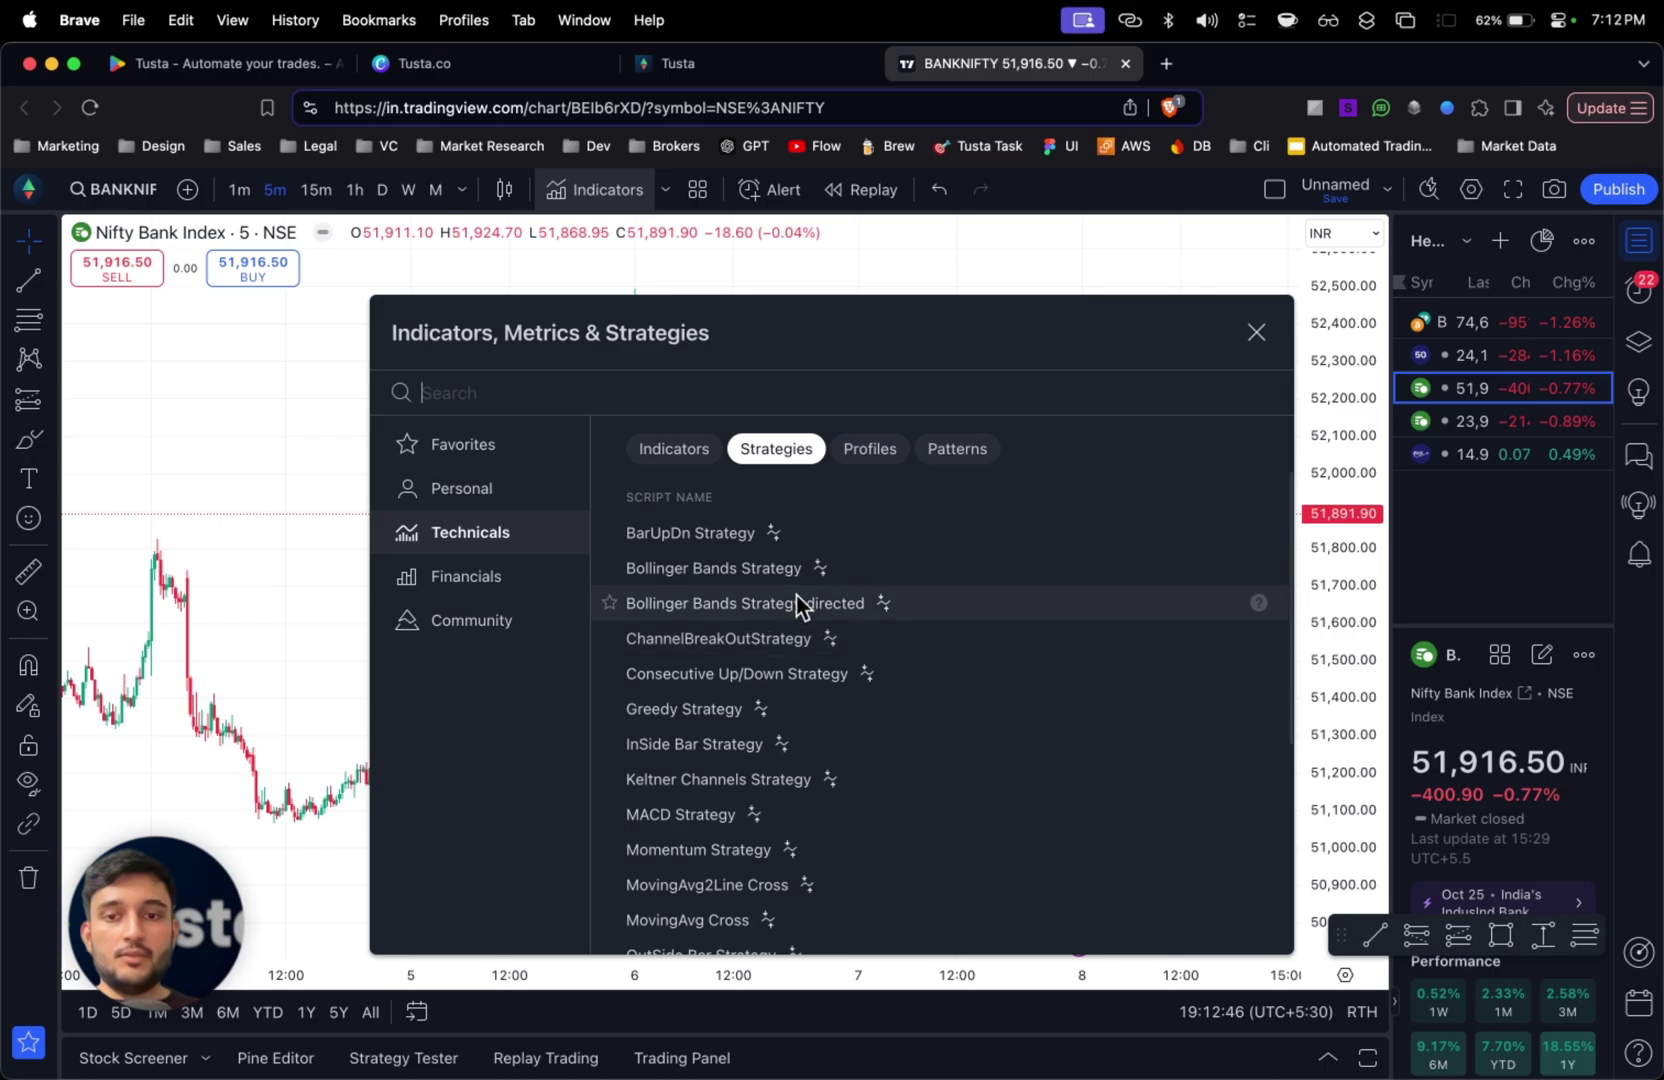
click(887, 573)
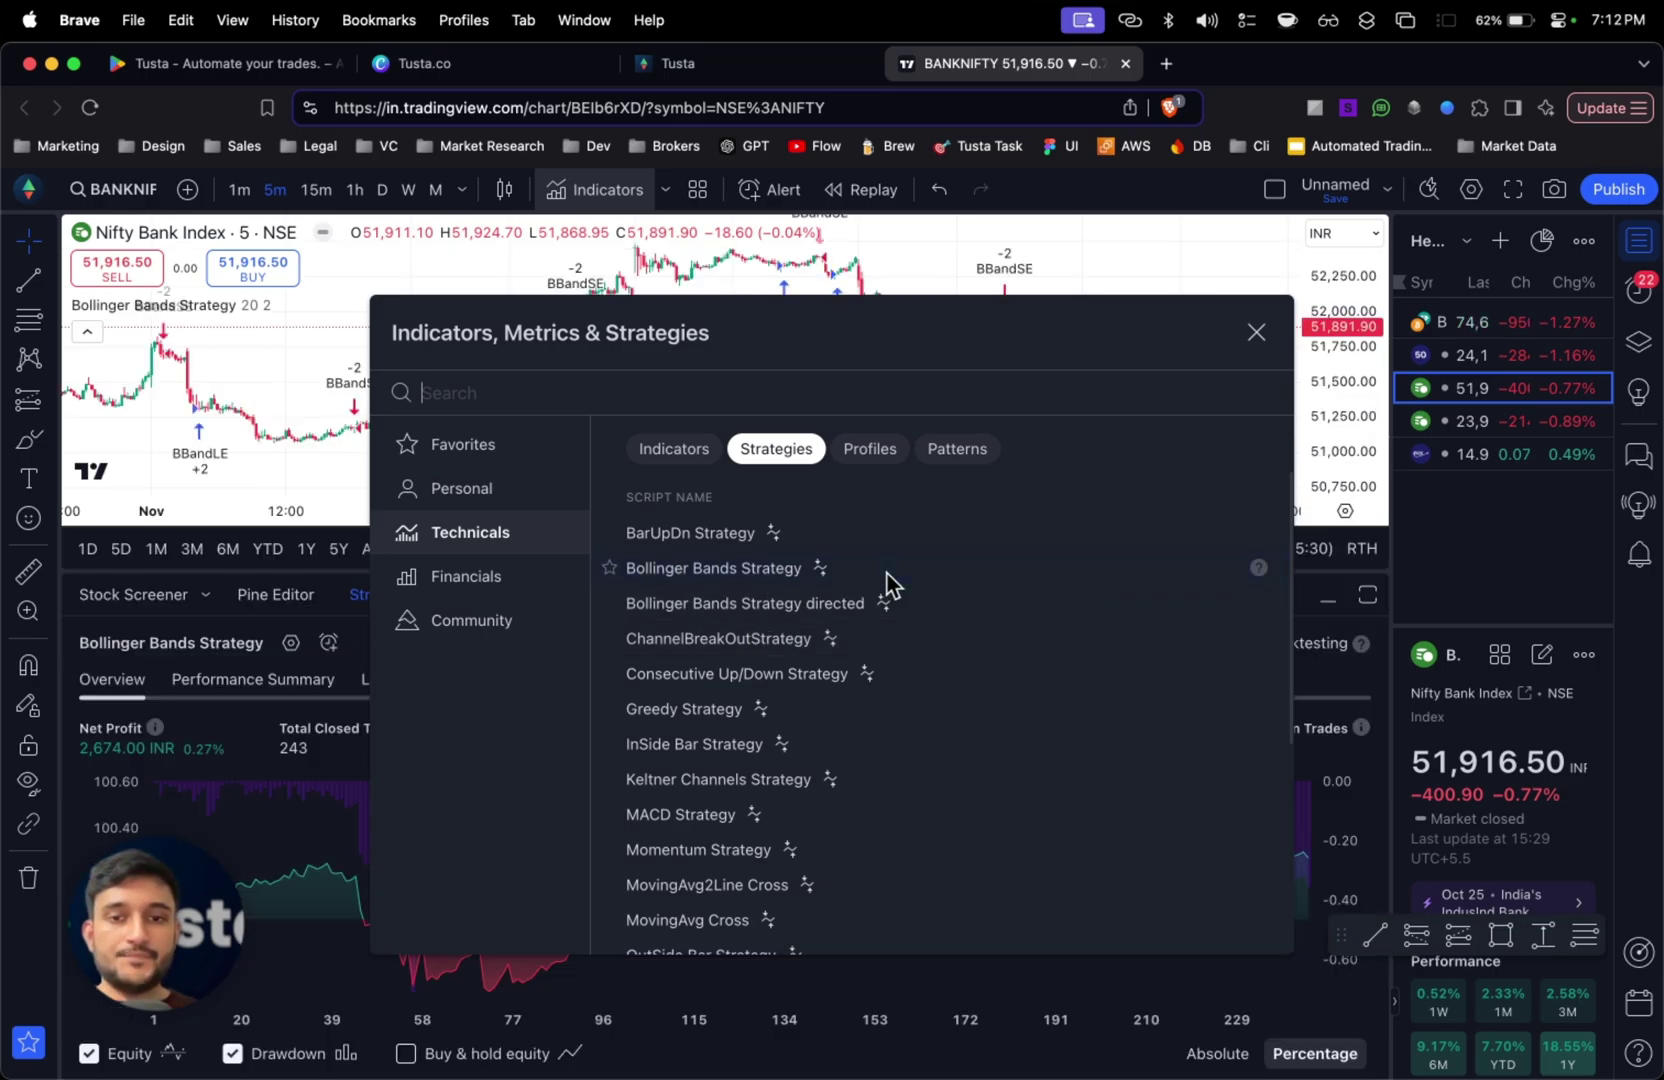
click(1256, 332)
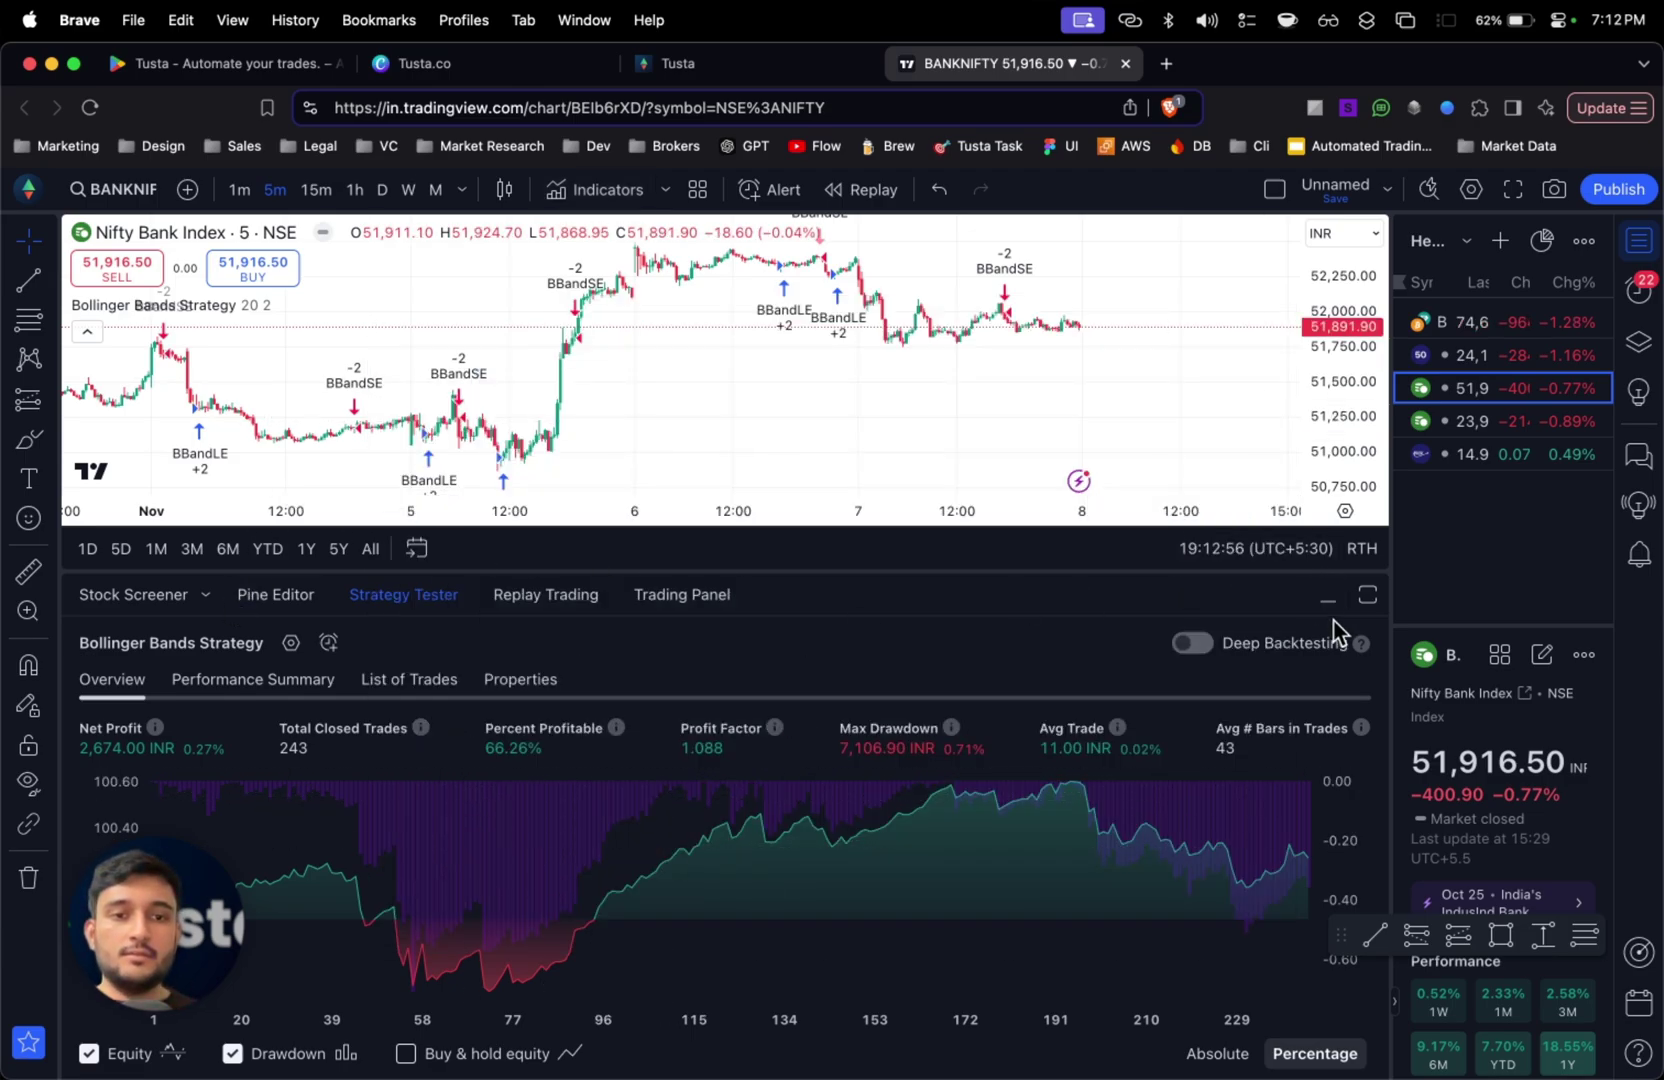
click(1328, 594)
scroll(988, 603, up, 3)
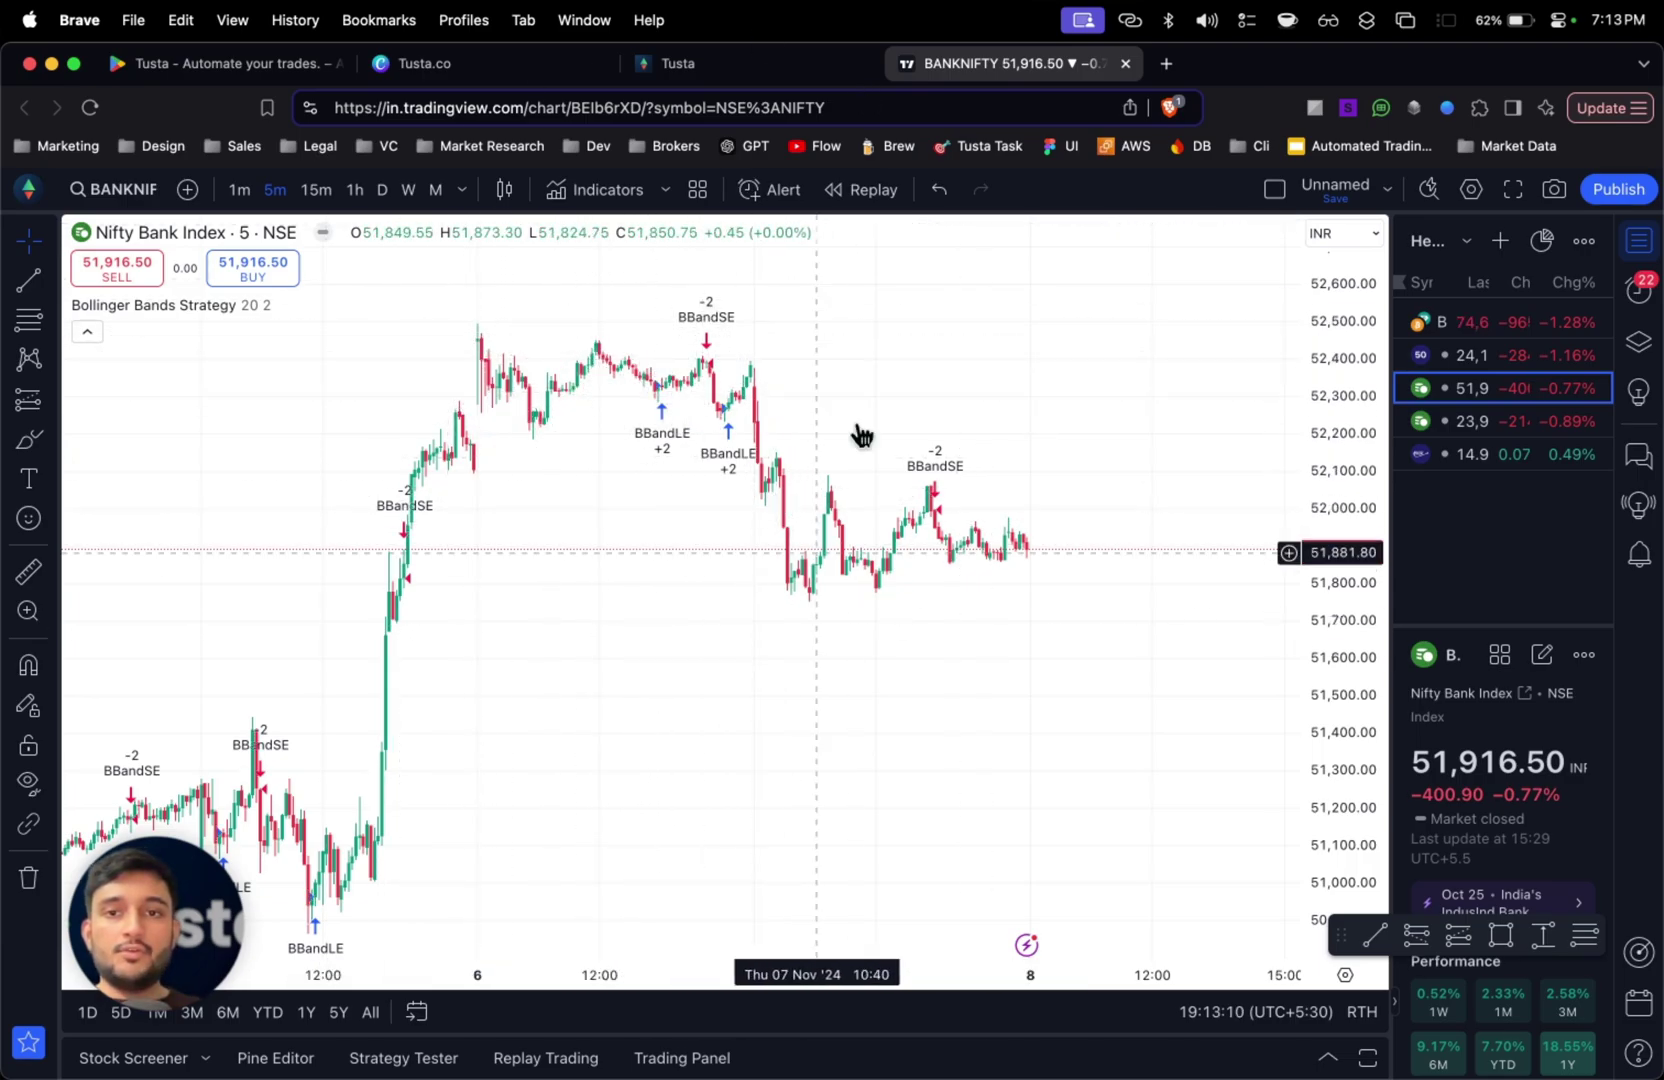
Step: Start a new Tusta strategy named 'Bollinger Band Strat'
click(736, 78)
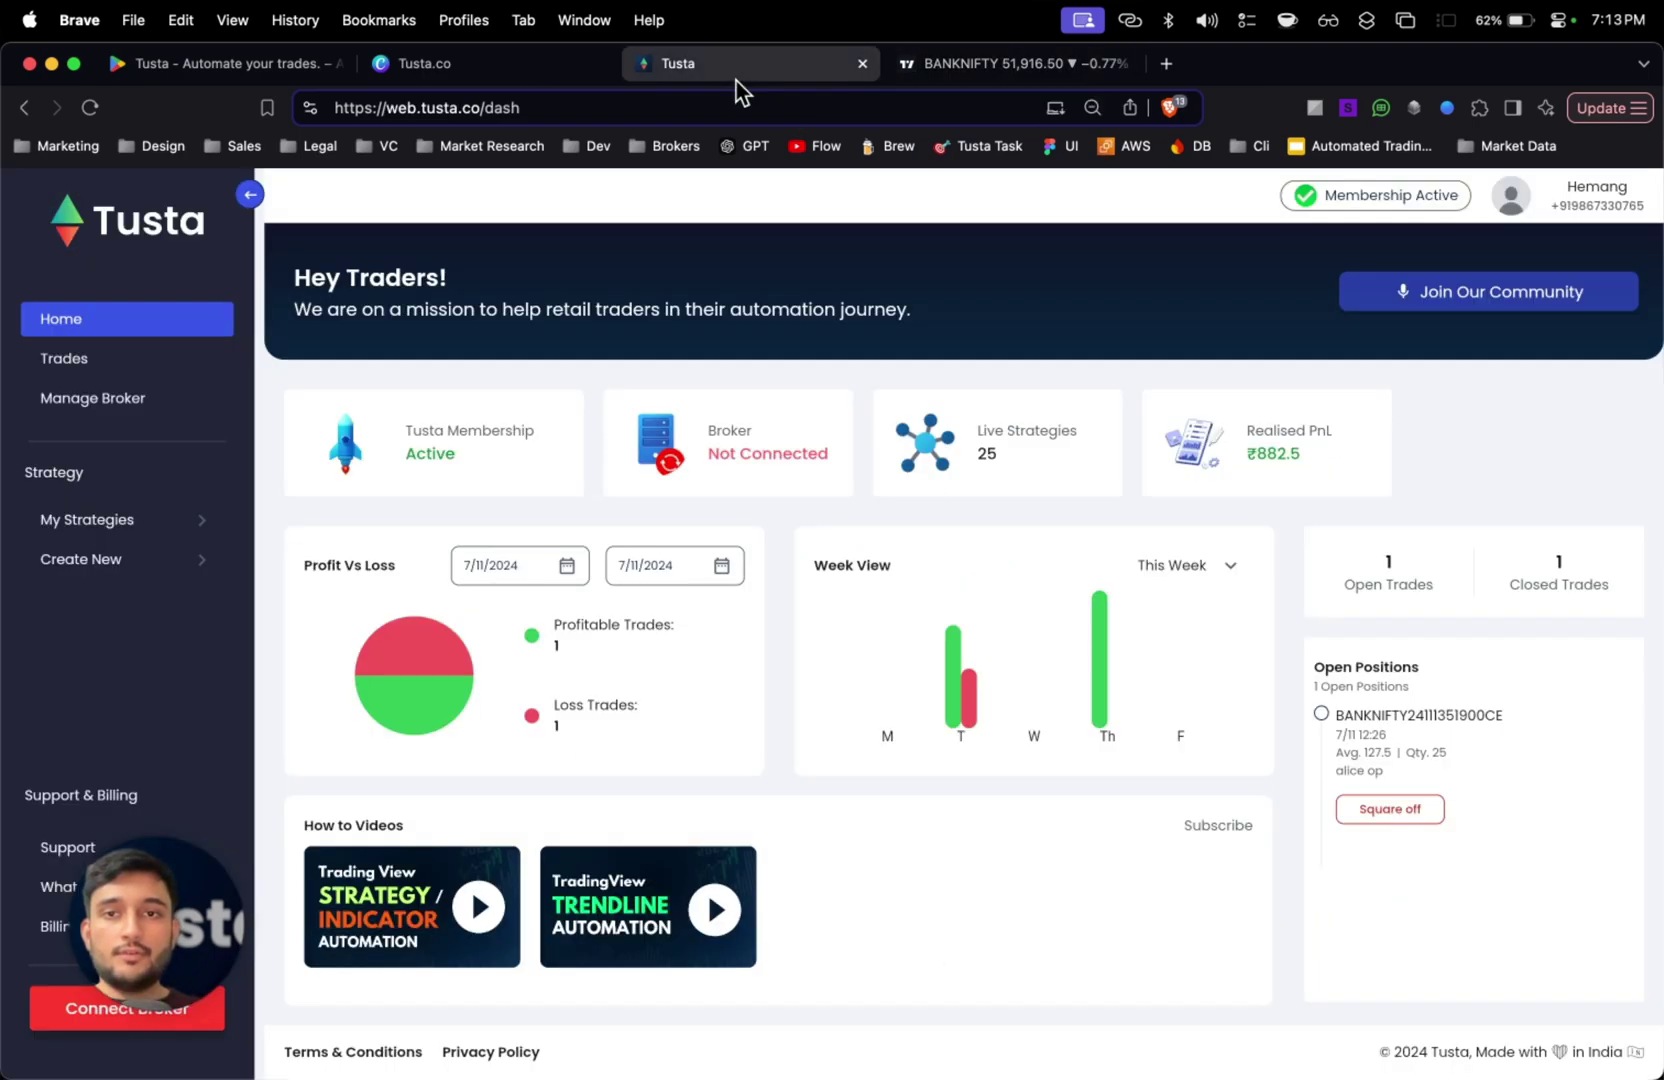
click(131, 559)
click(390, 394)
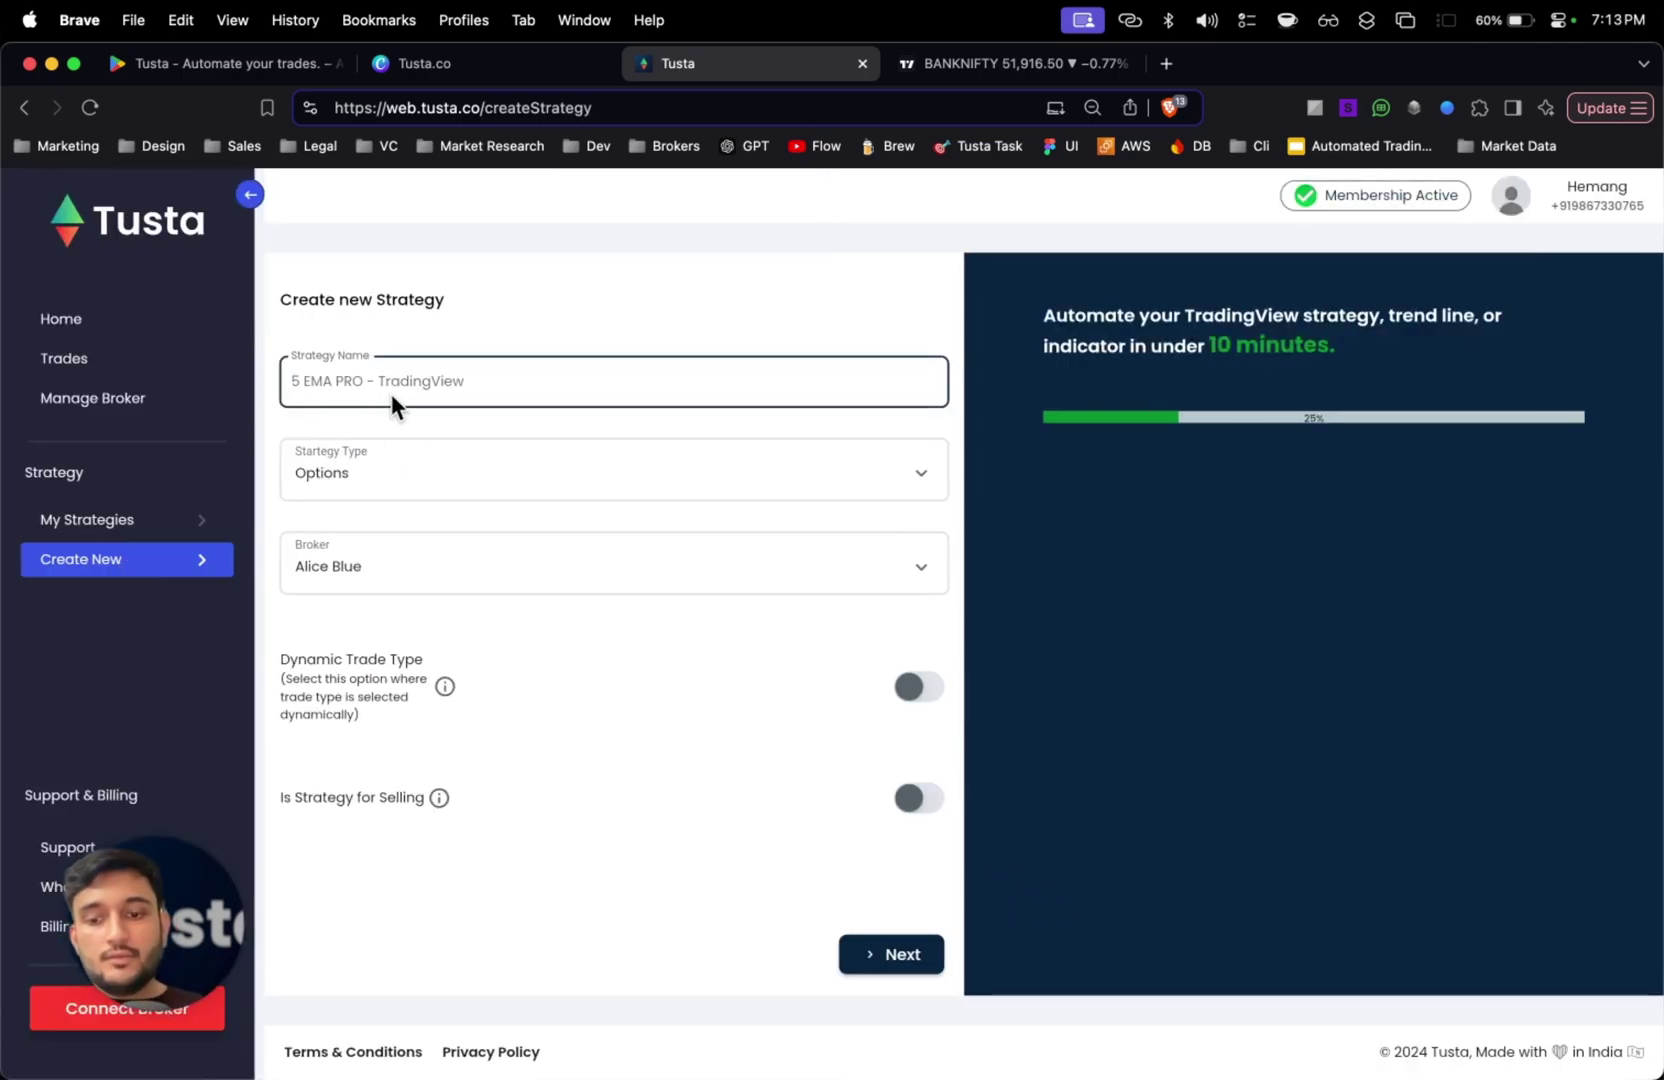
text(Boi)
key(BackSpace)
text(llinger Band Strat)
Step: Set strategy type Options, broker Angel, dynamic trade type on, and proceed to entry conditions
click(398, 467)
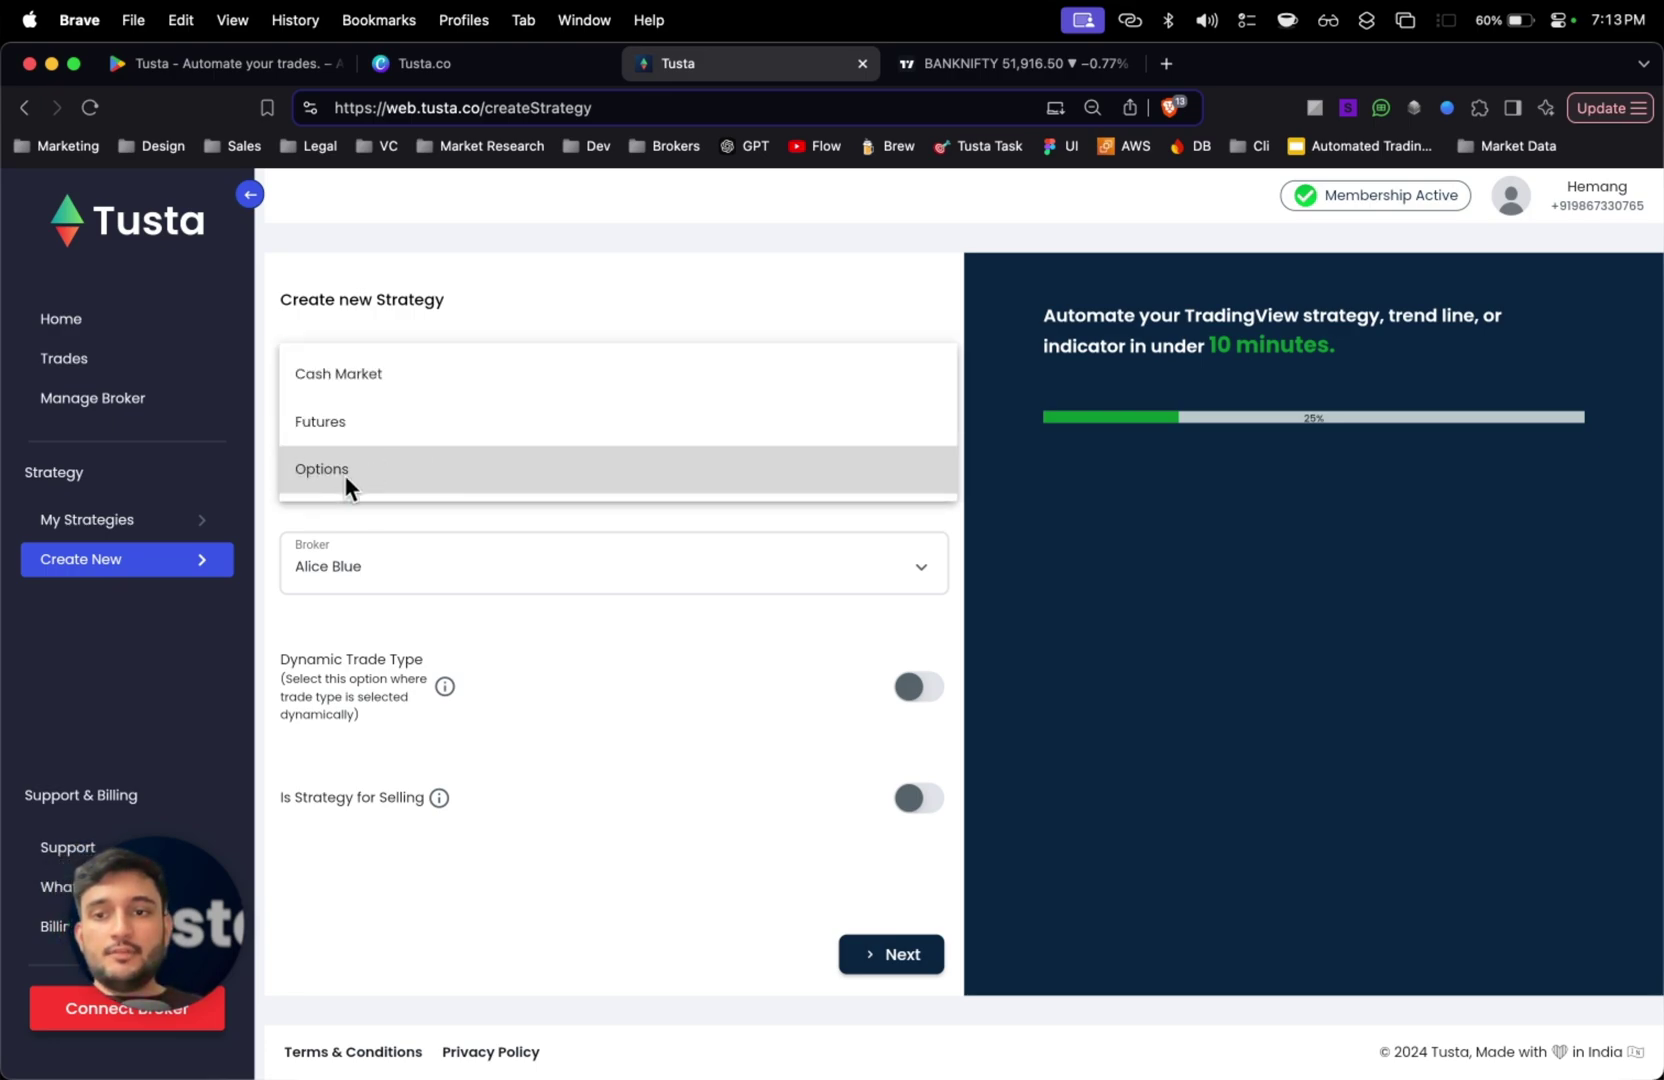
click(374, 471)
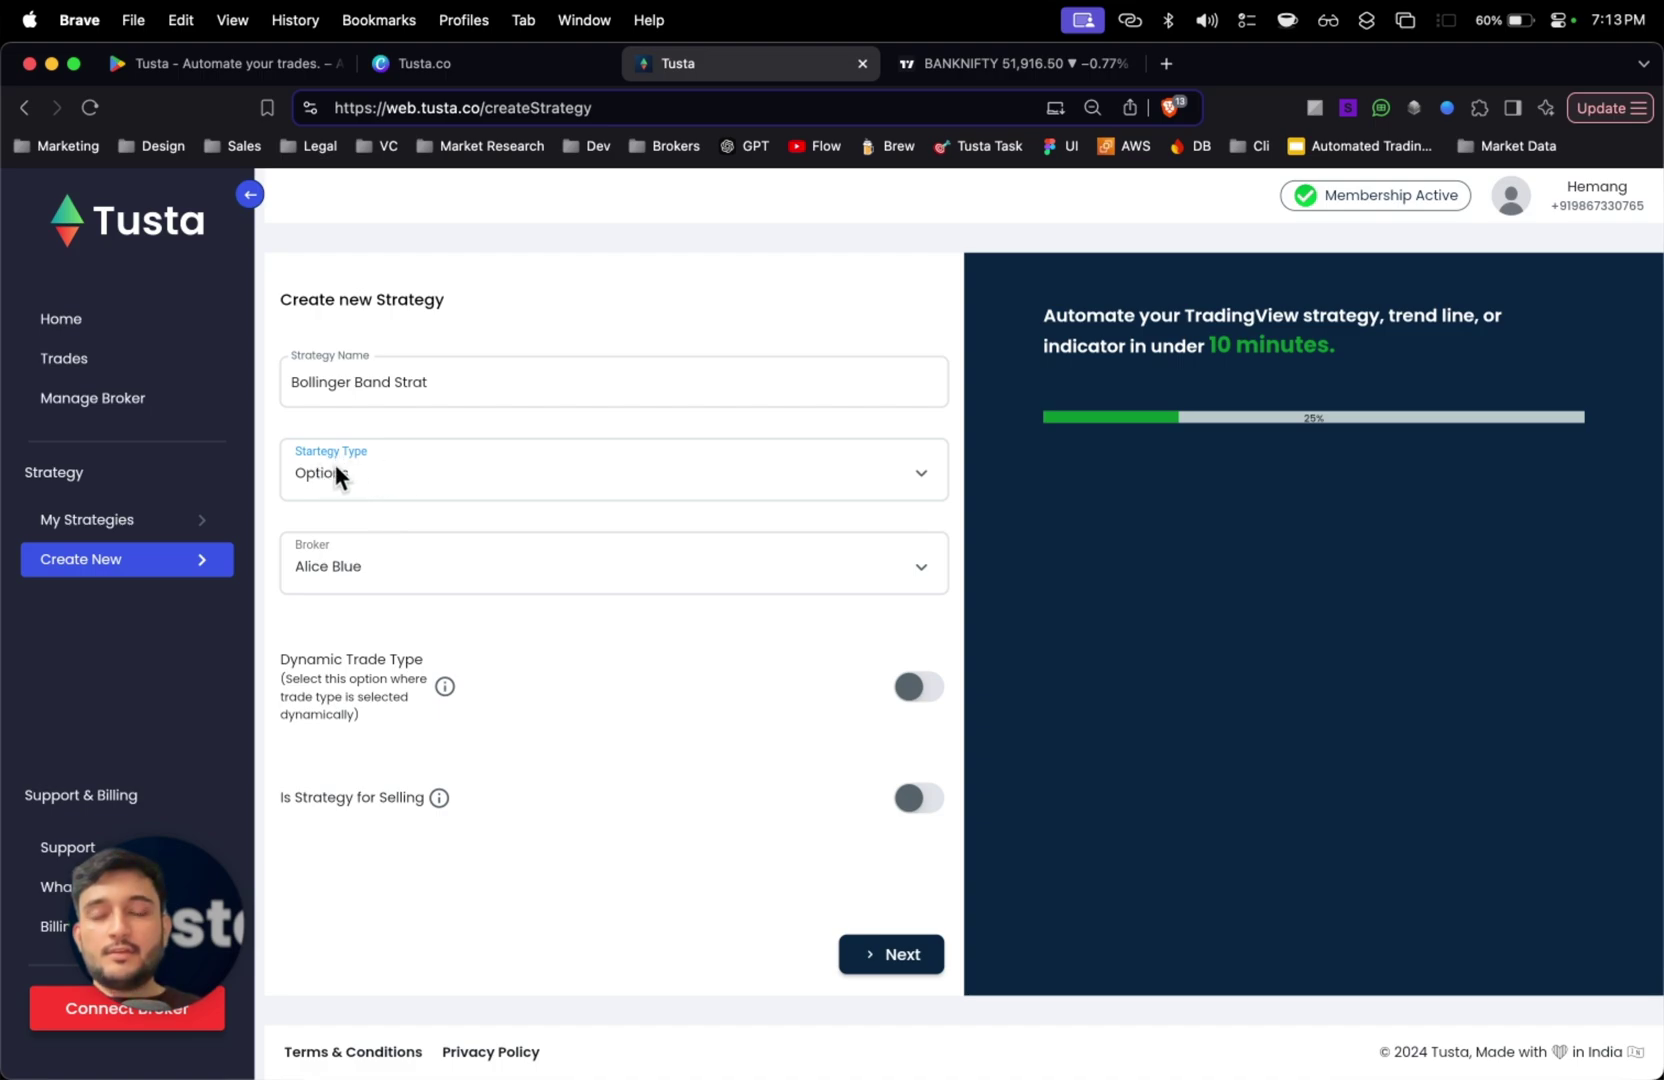
click(376, 462)
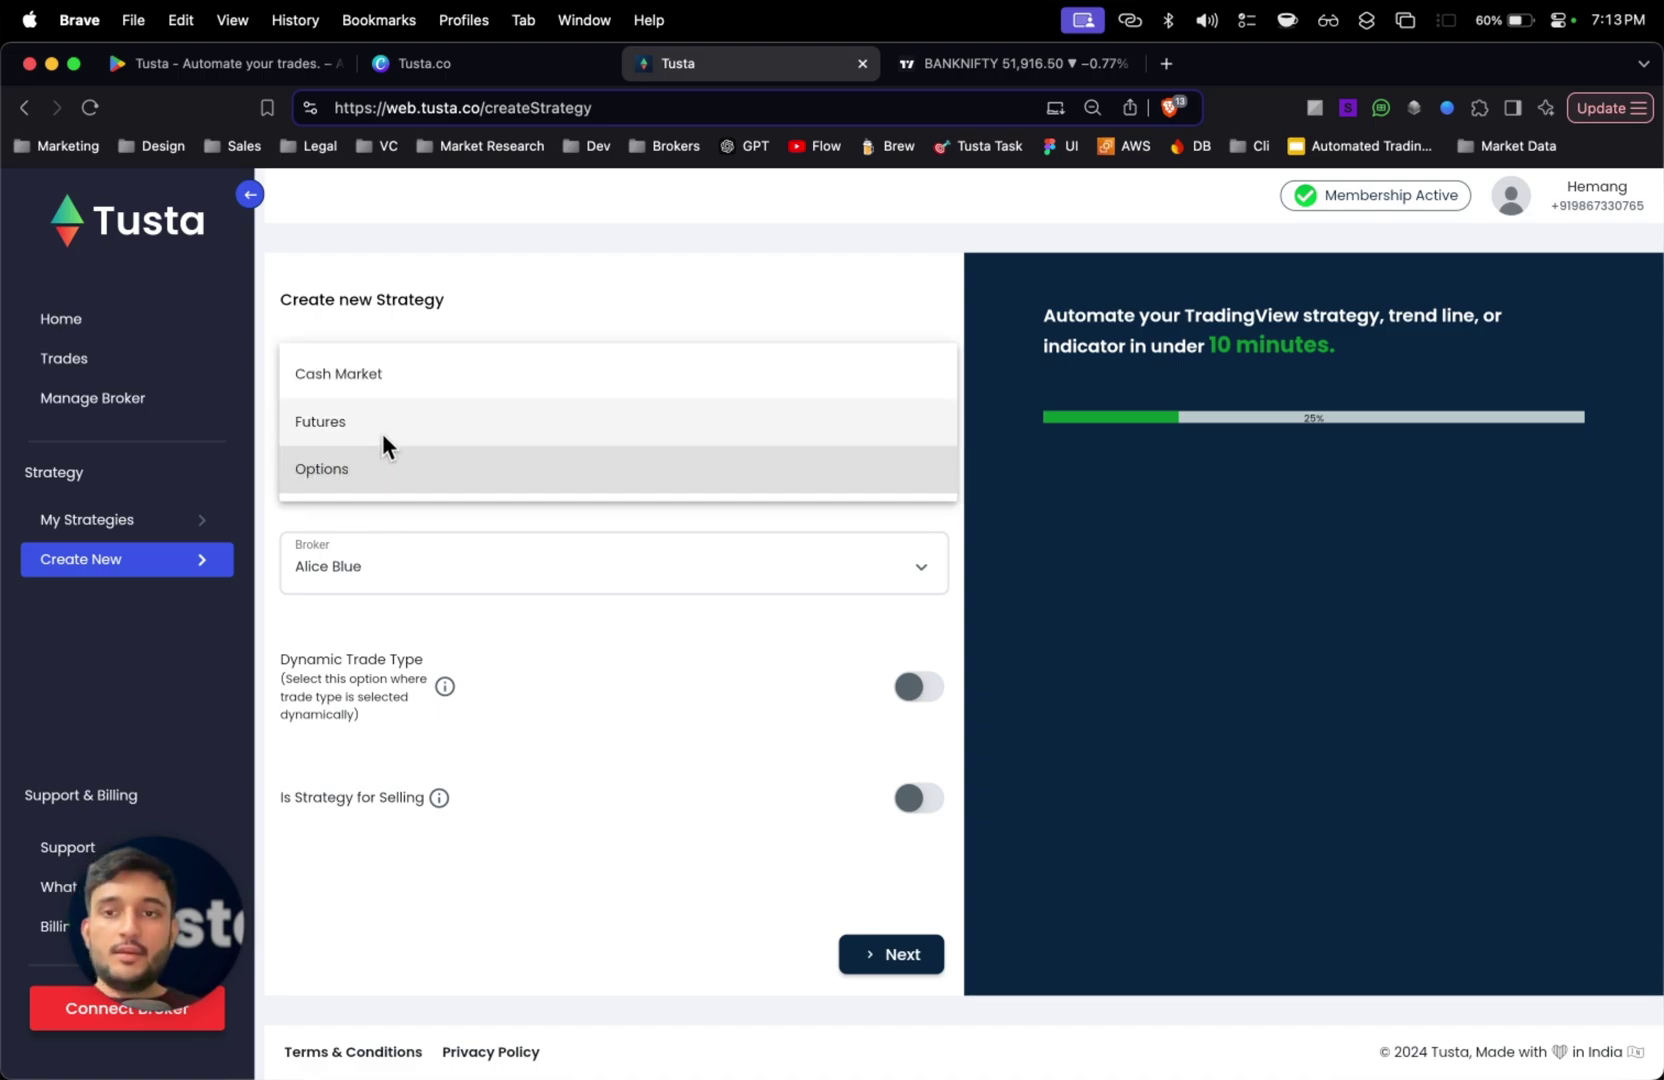
click(459, 469)
click(416, 580)
click(393, 605)
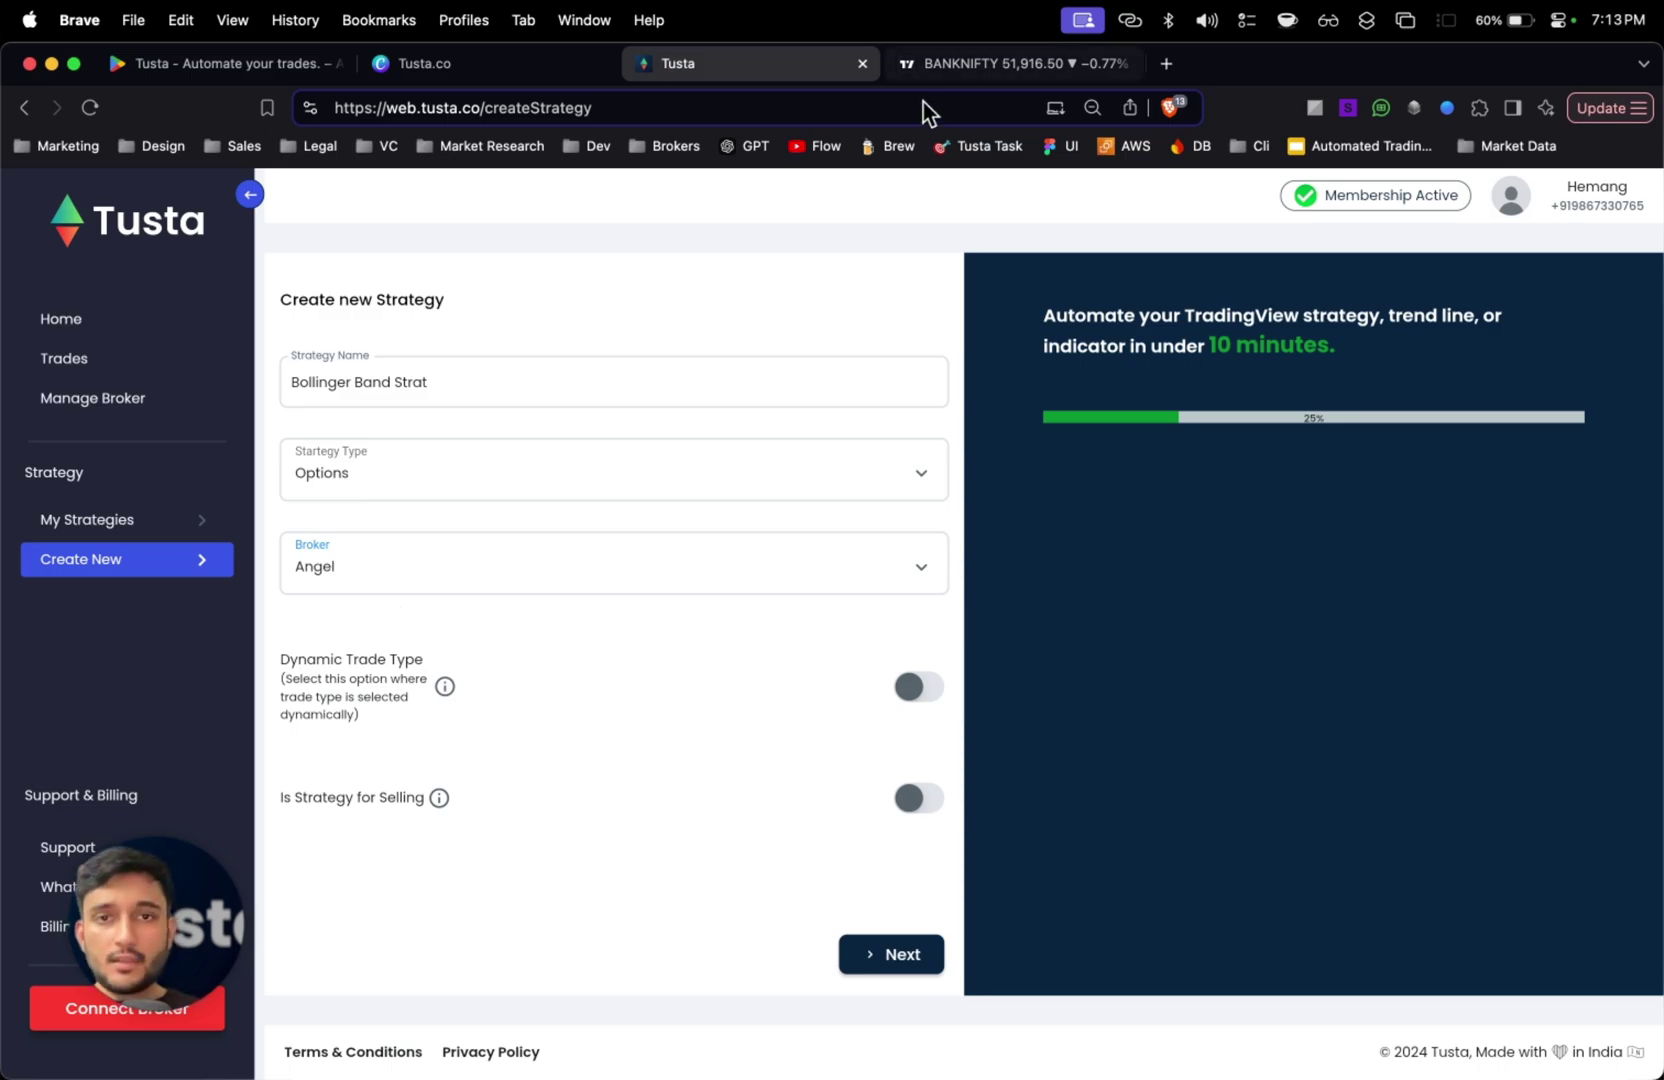
click(948, 68)
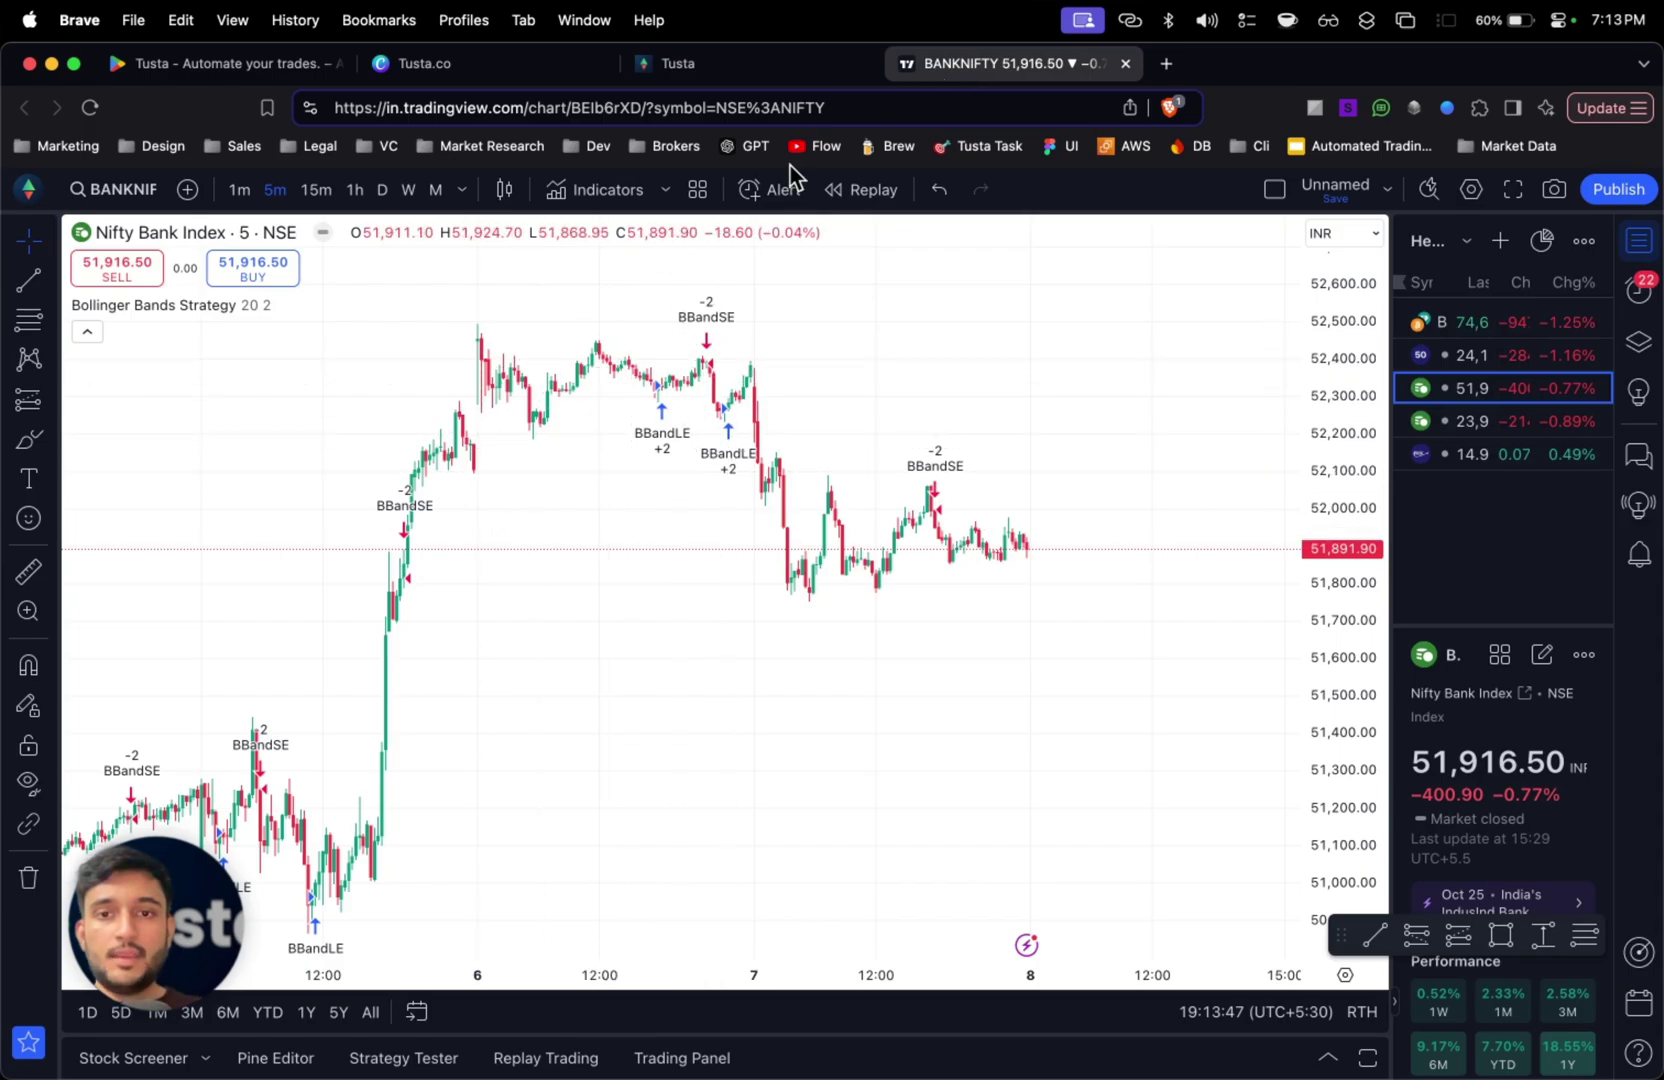
click(728, 64)
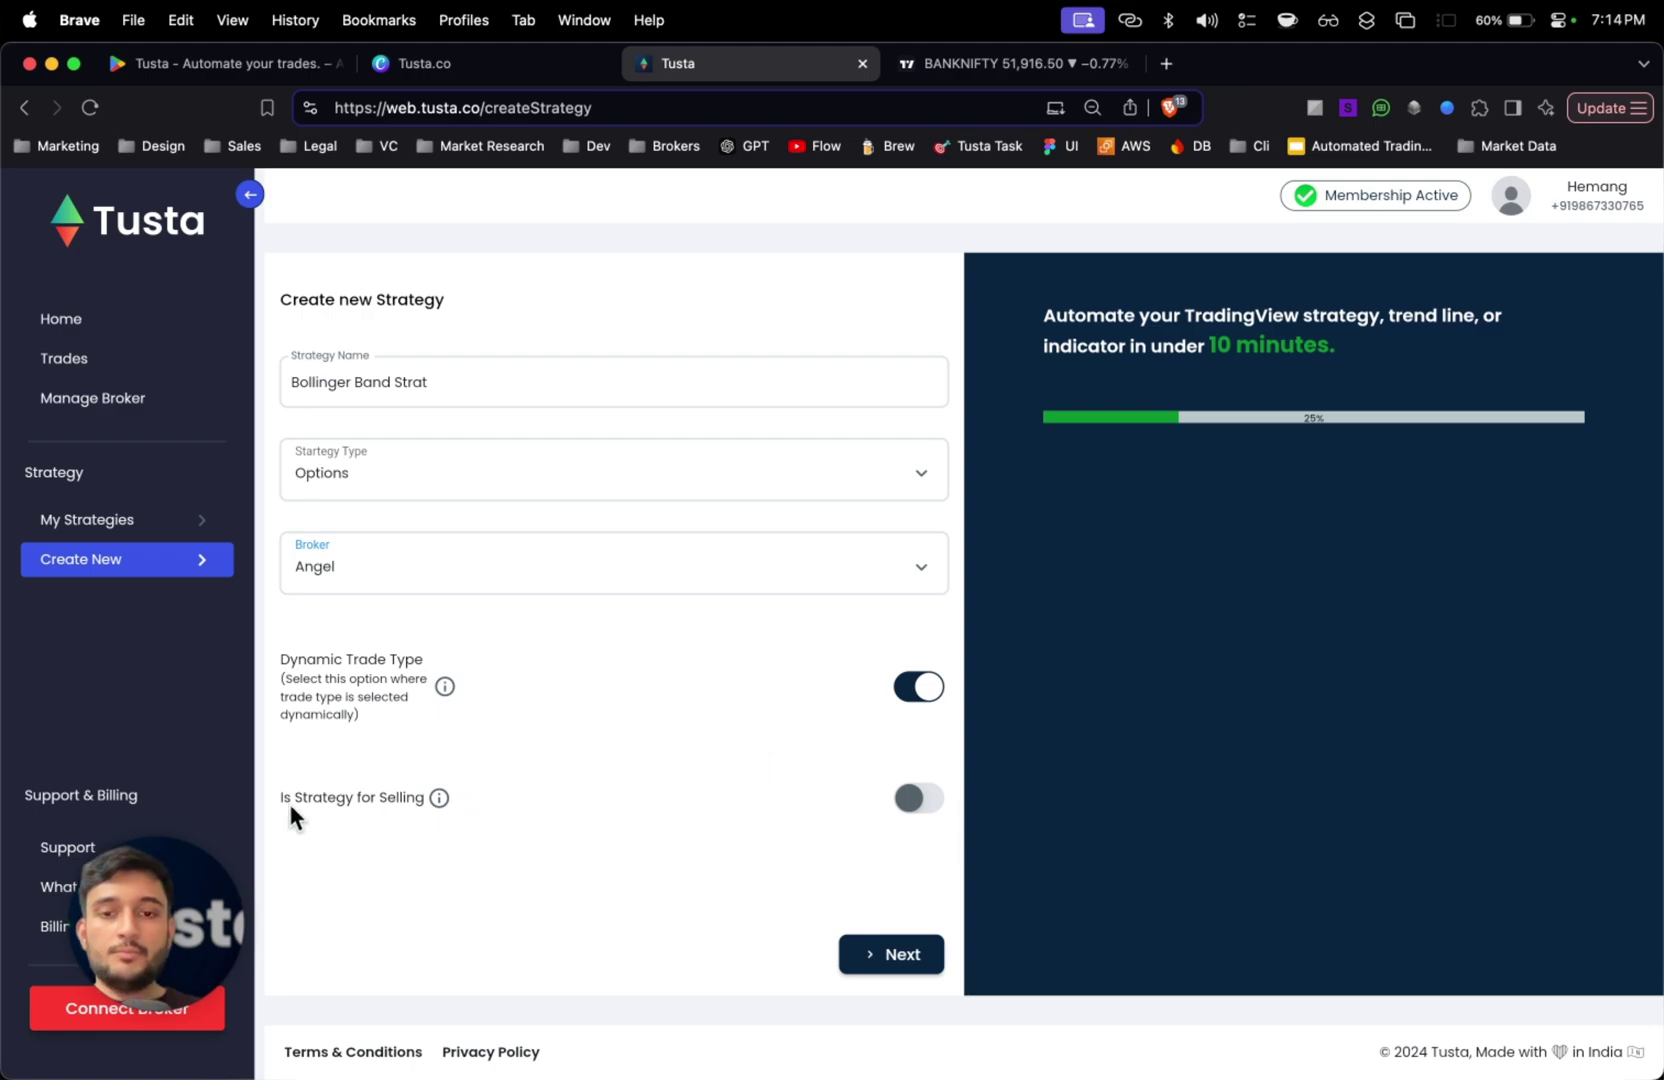
click(888, 955)
Step: Set Leg 1 to BANKNIFTY with 2 lots at the current expiry
click(571, 362)
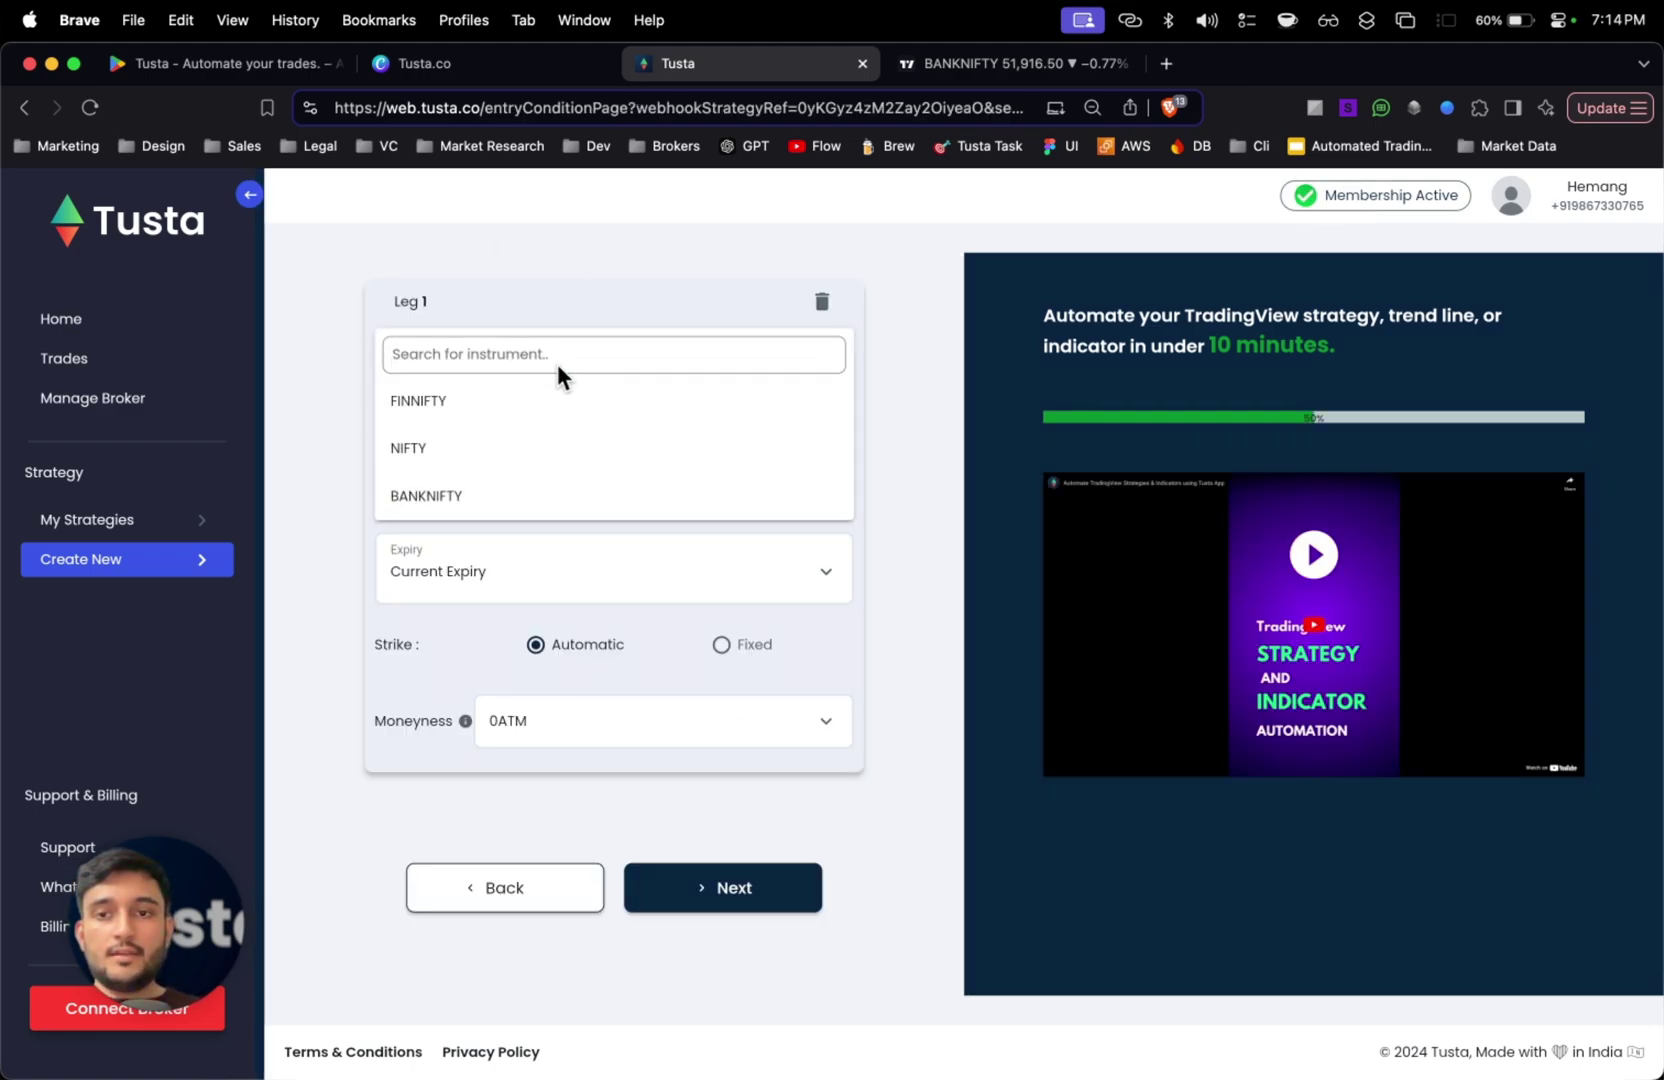
click(497, 495)
click(514, 467)
key(BackSpace)
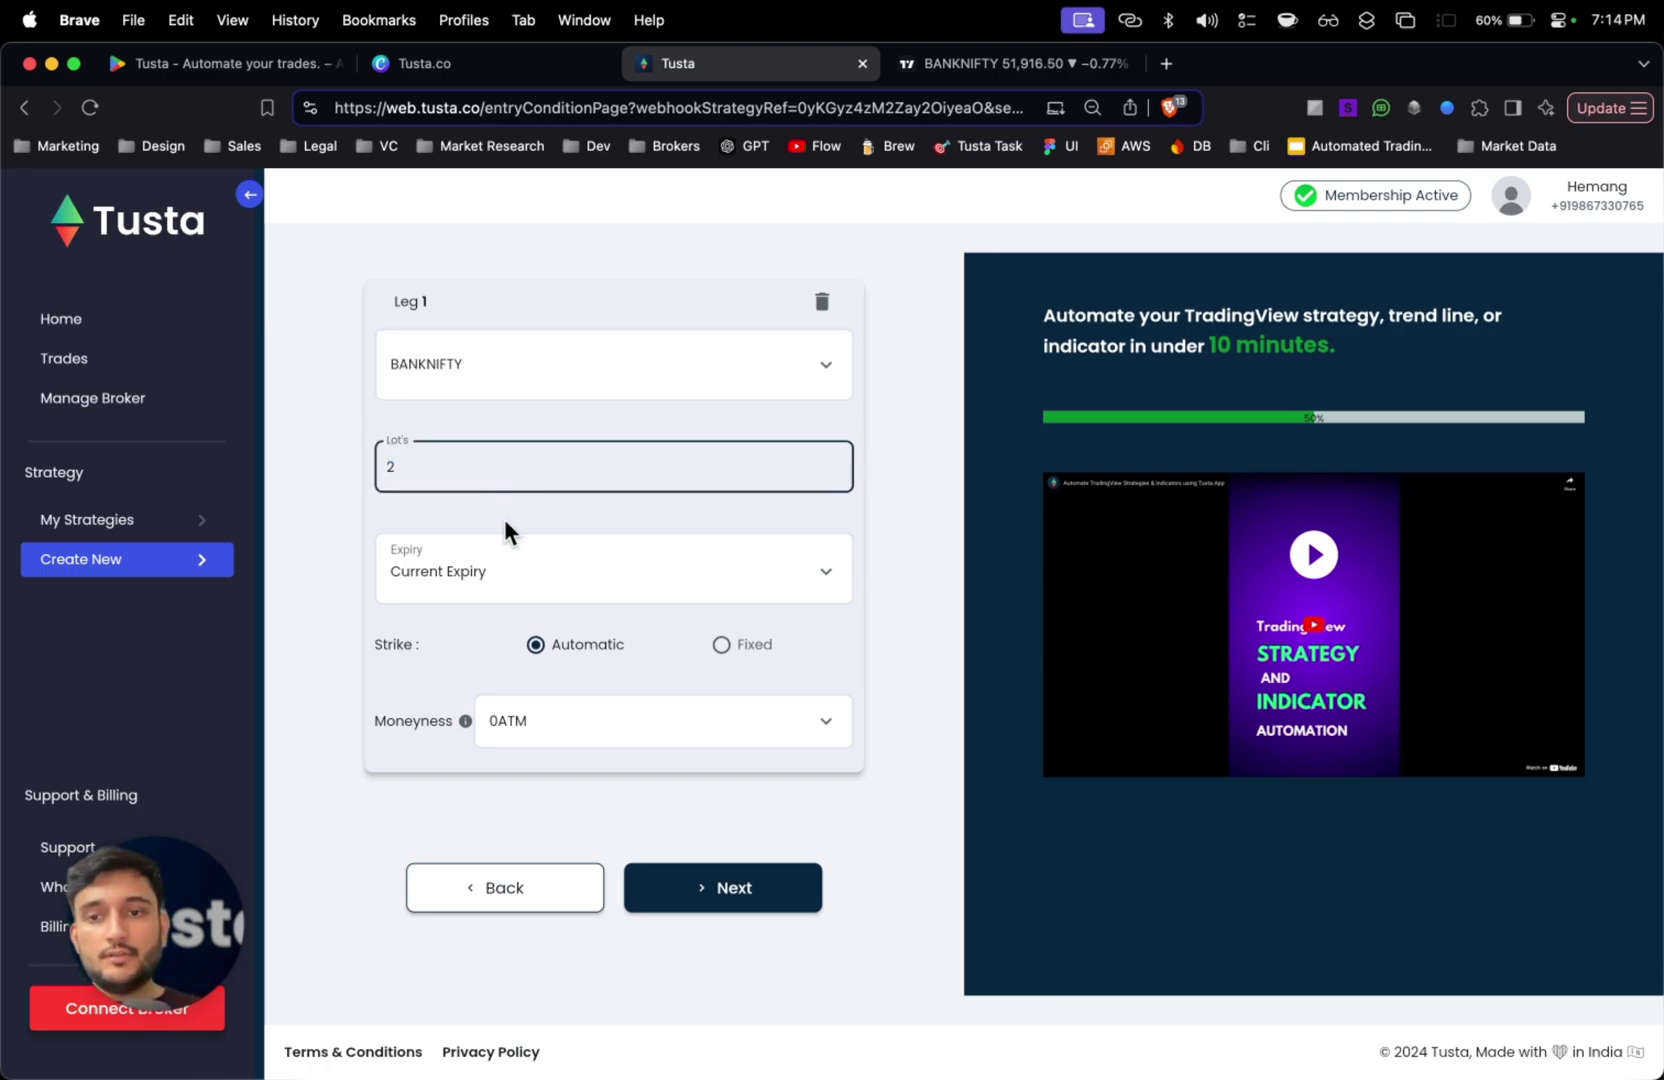
click(601, 560)
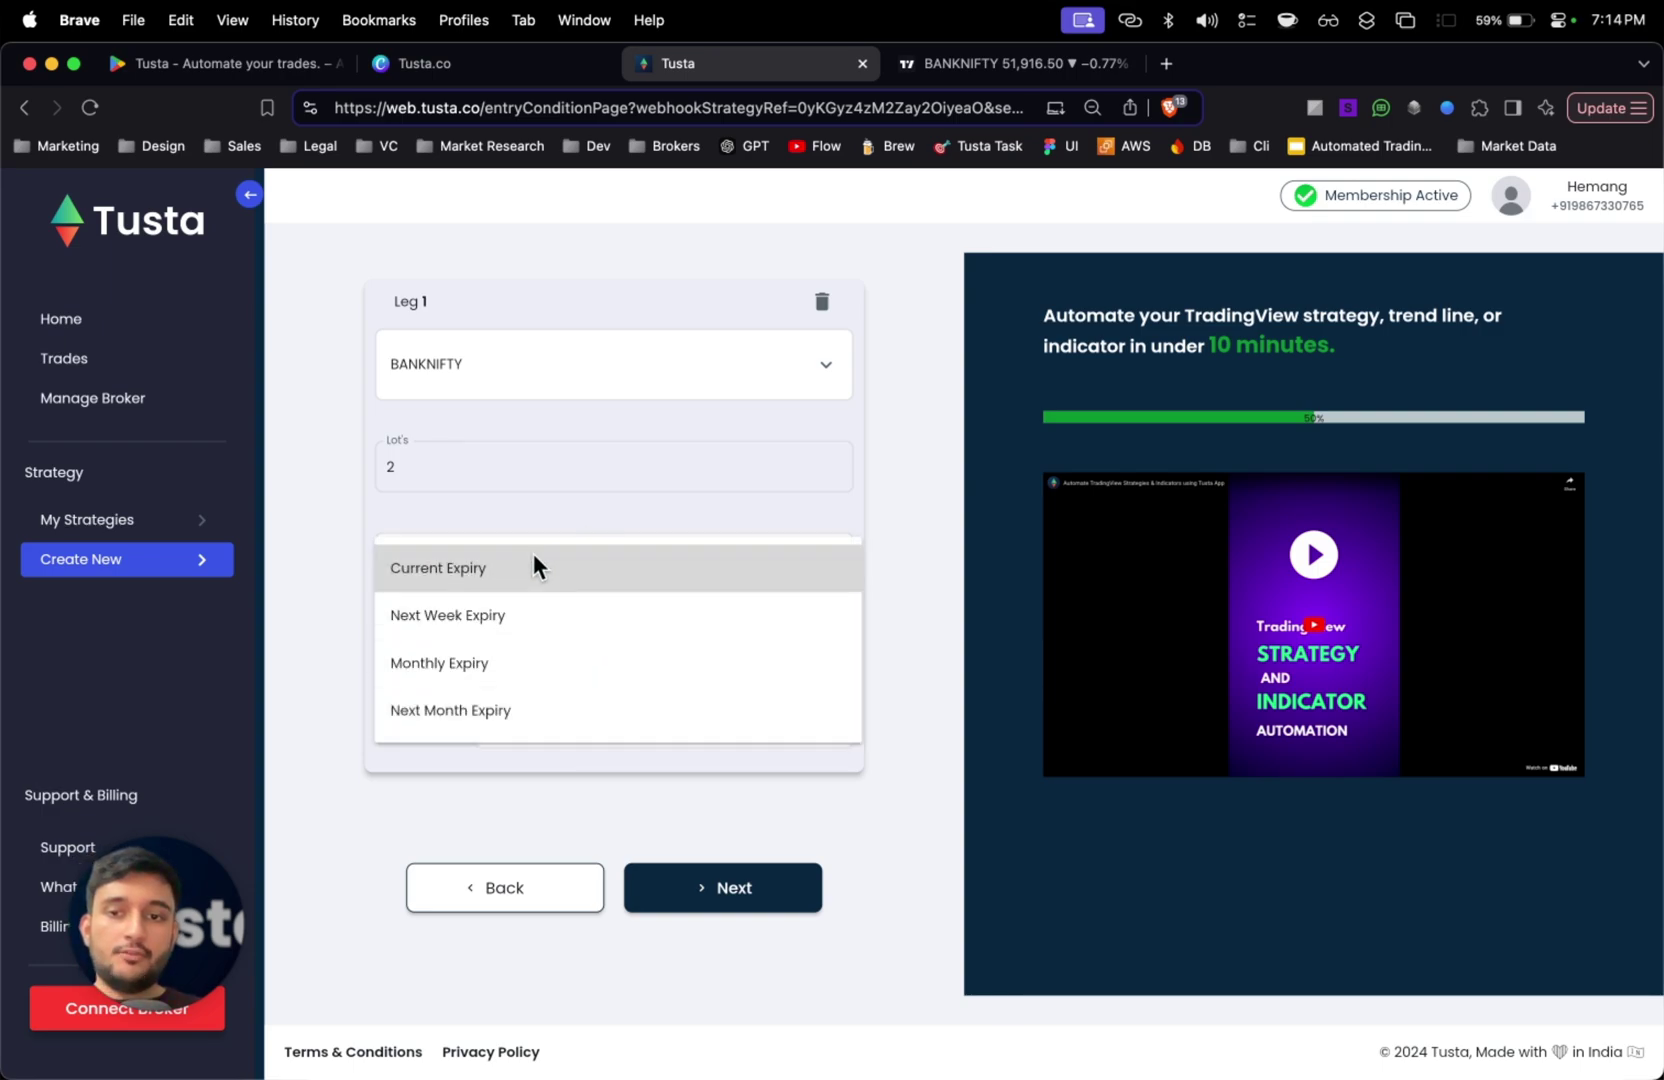
click(548, 570)
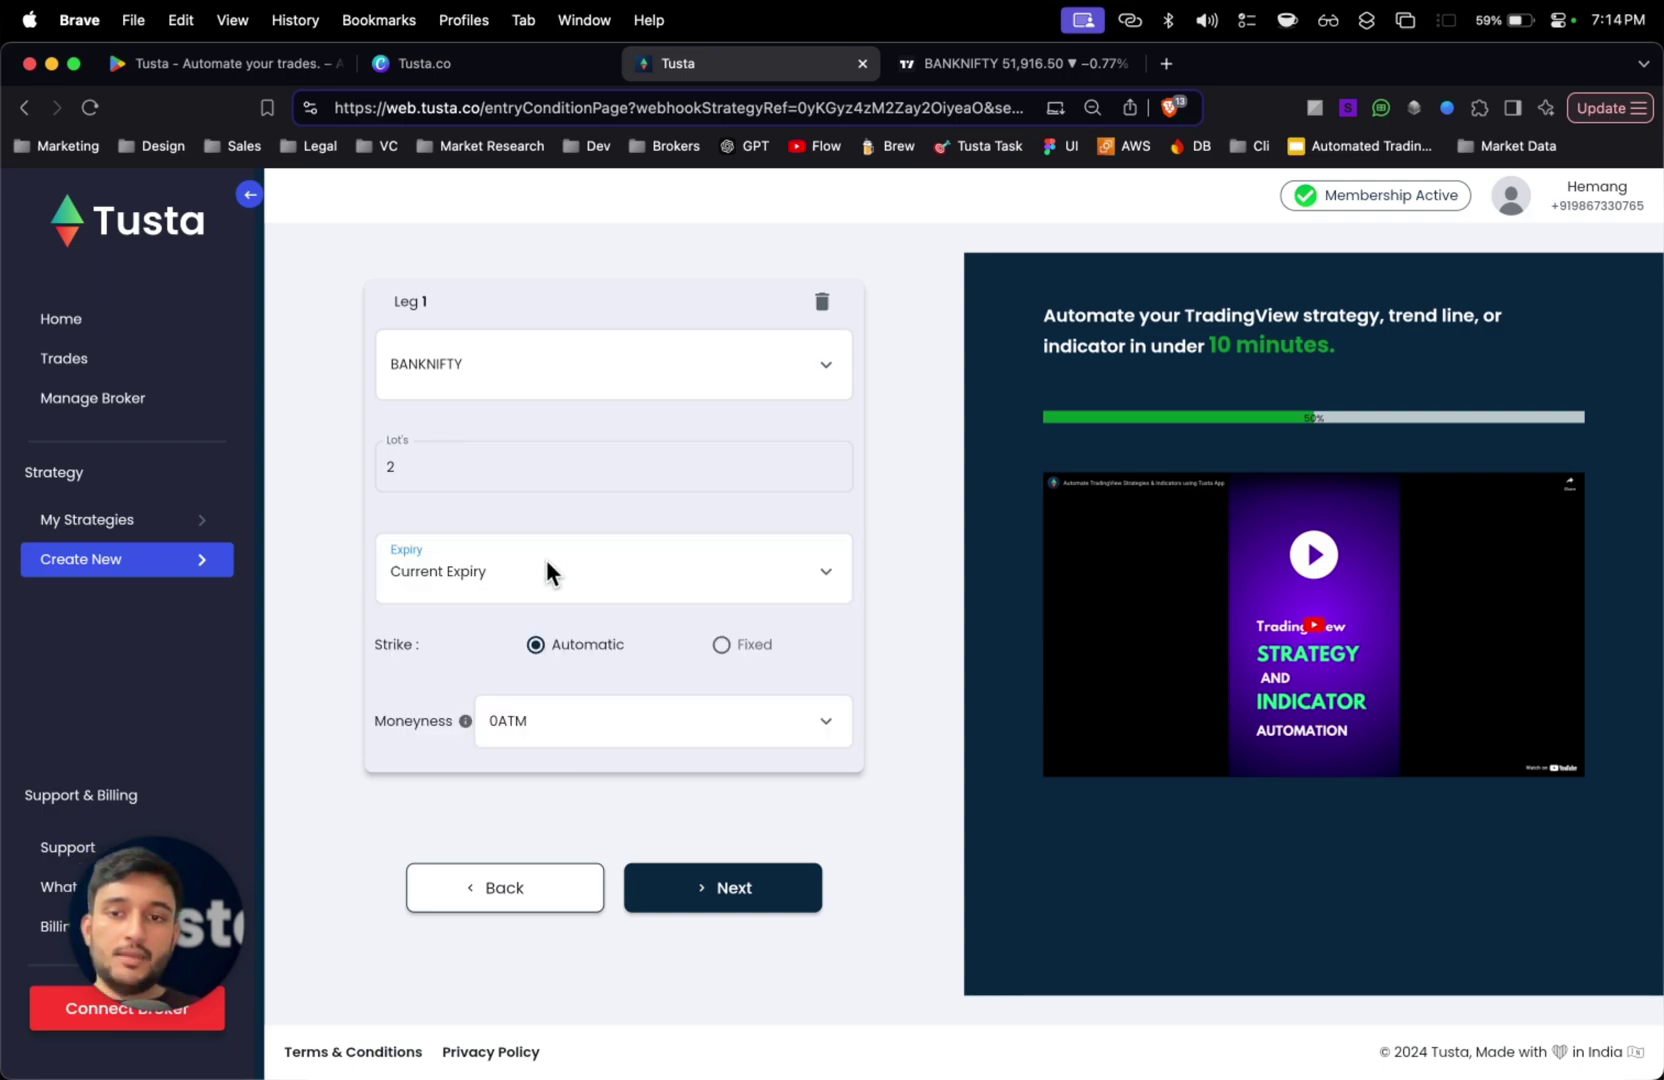
Step: Keep automatic strike selection and choose 0 ATM moneyness for Leg 1
click(729, 642)
click(610, 648)
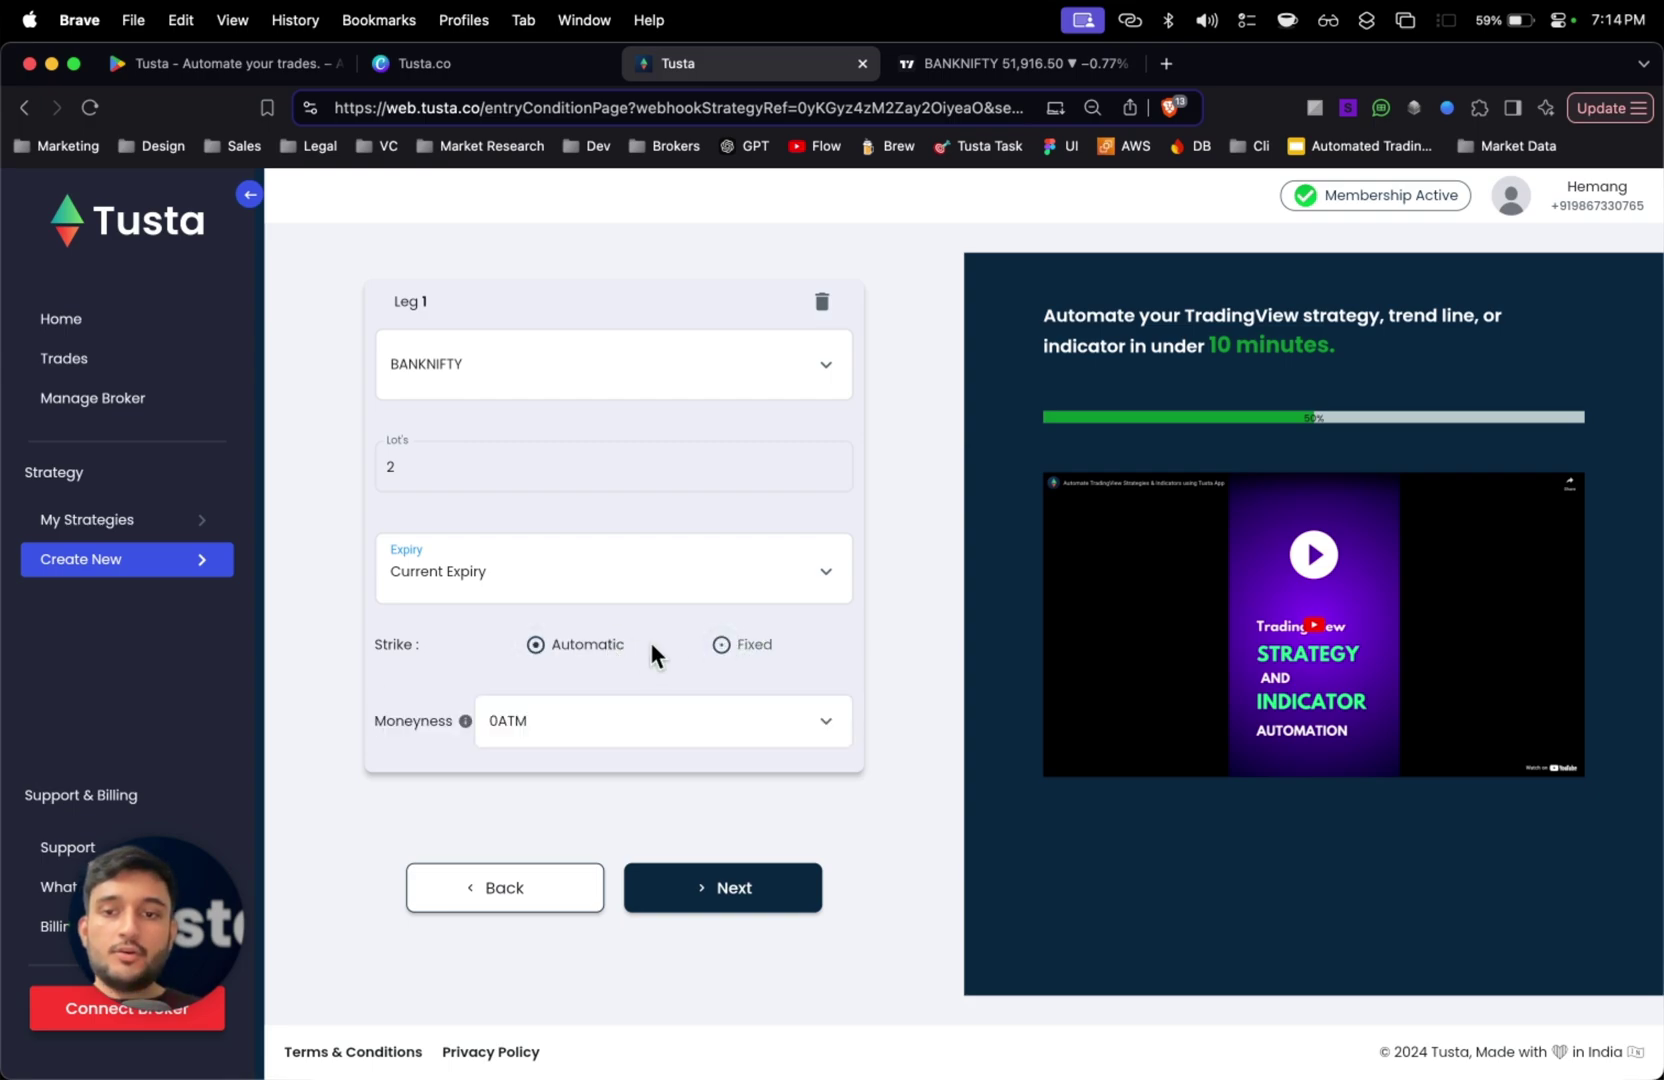
click(740, 640)
click(662, 718)
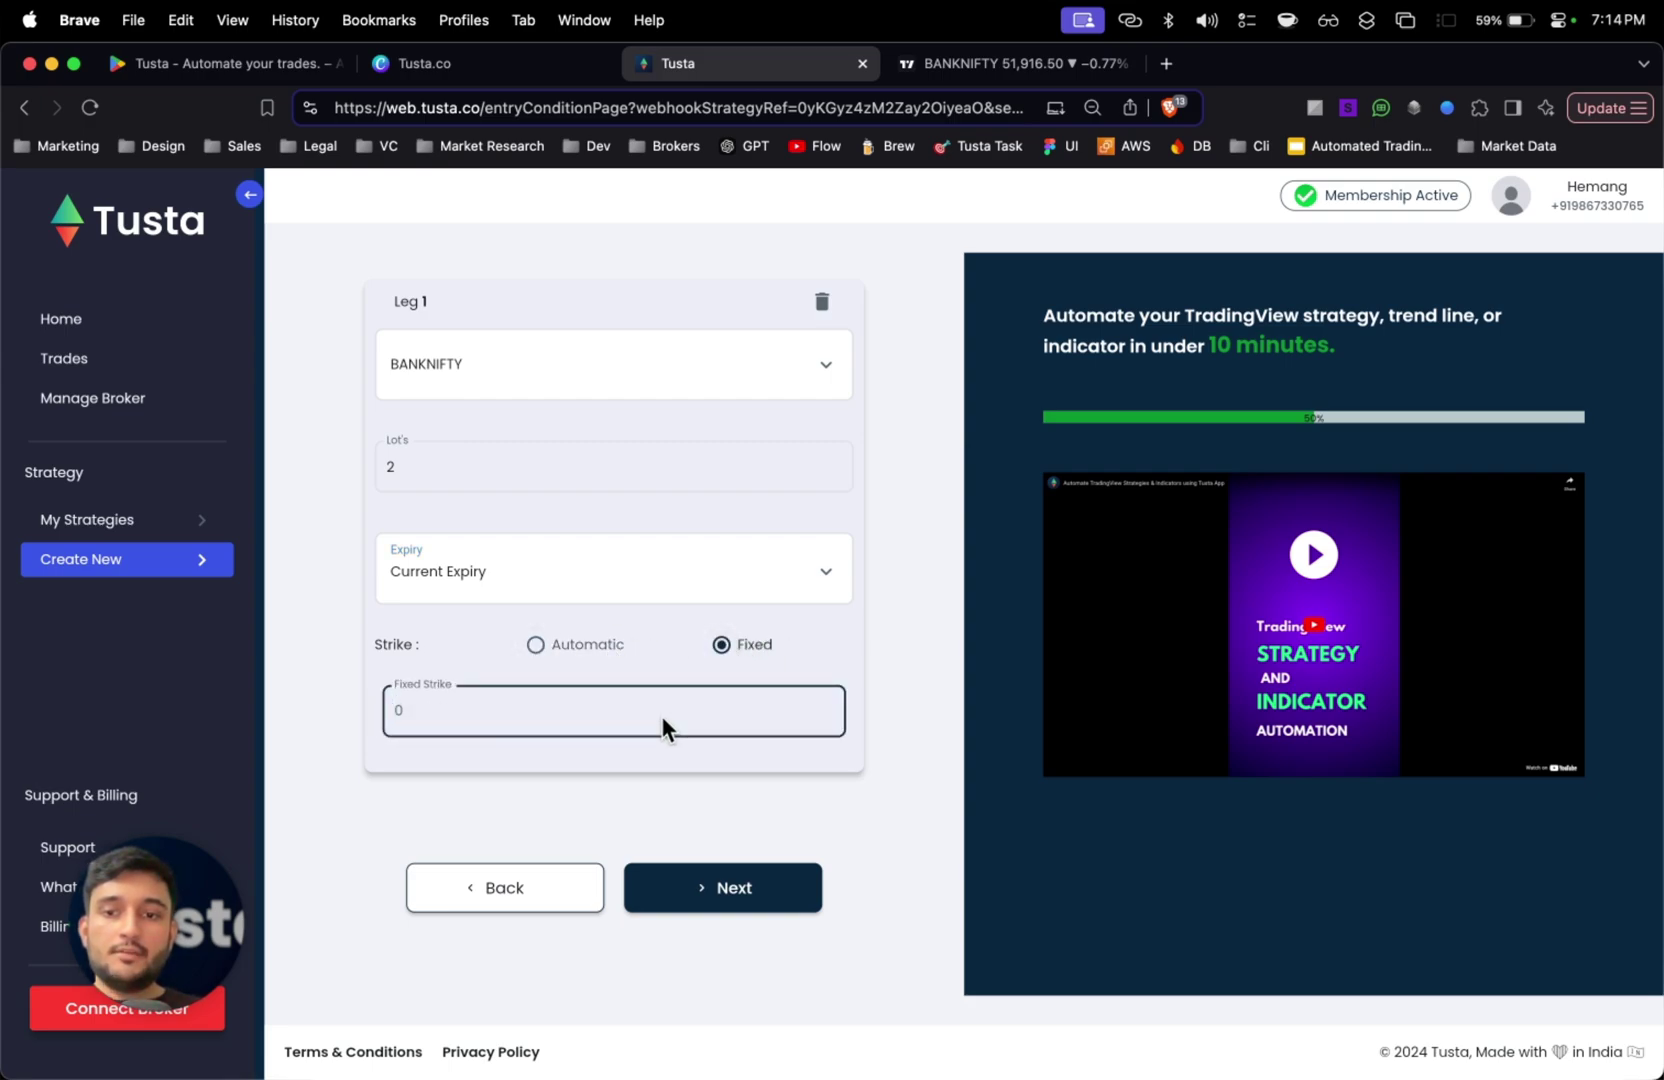
click(604, 650)
click(584, 712)
scroll(586, 720, down, 5)
scroll(586, 720, up, 3)
scroll(584, 712, down, 1)
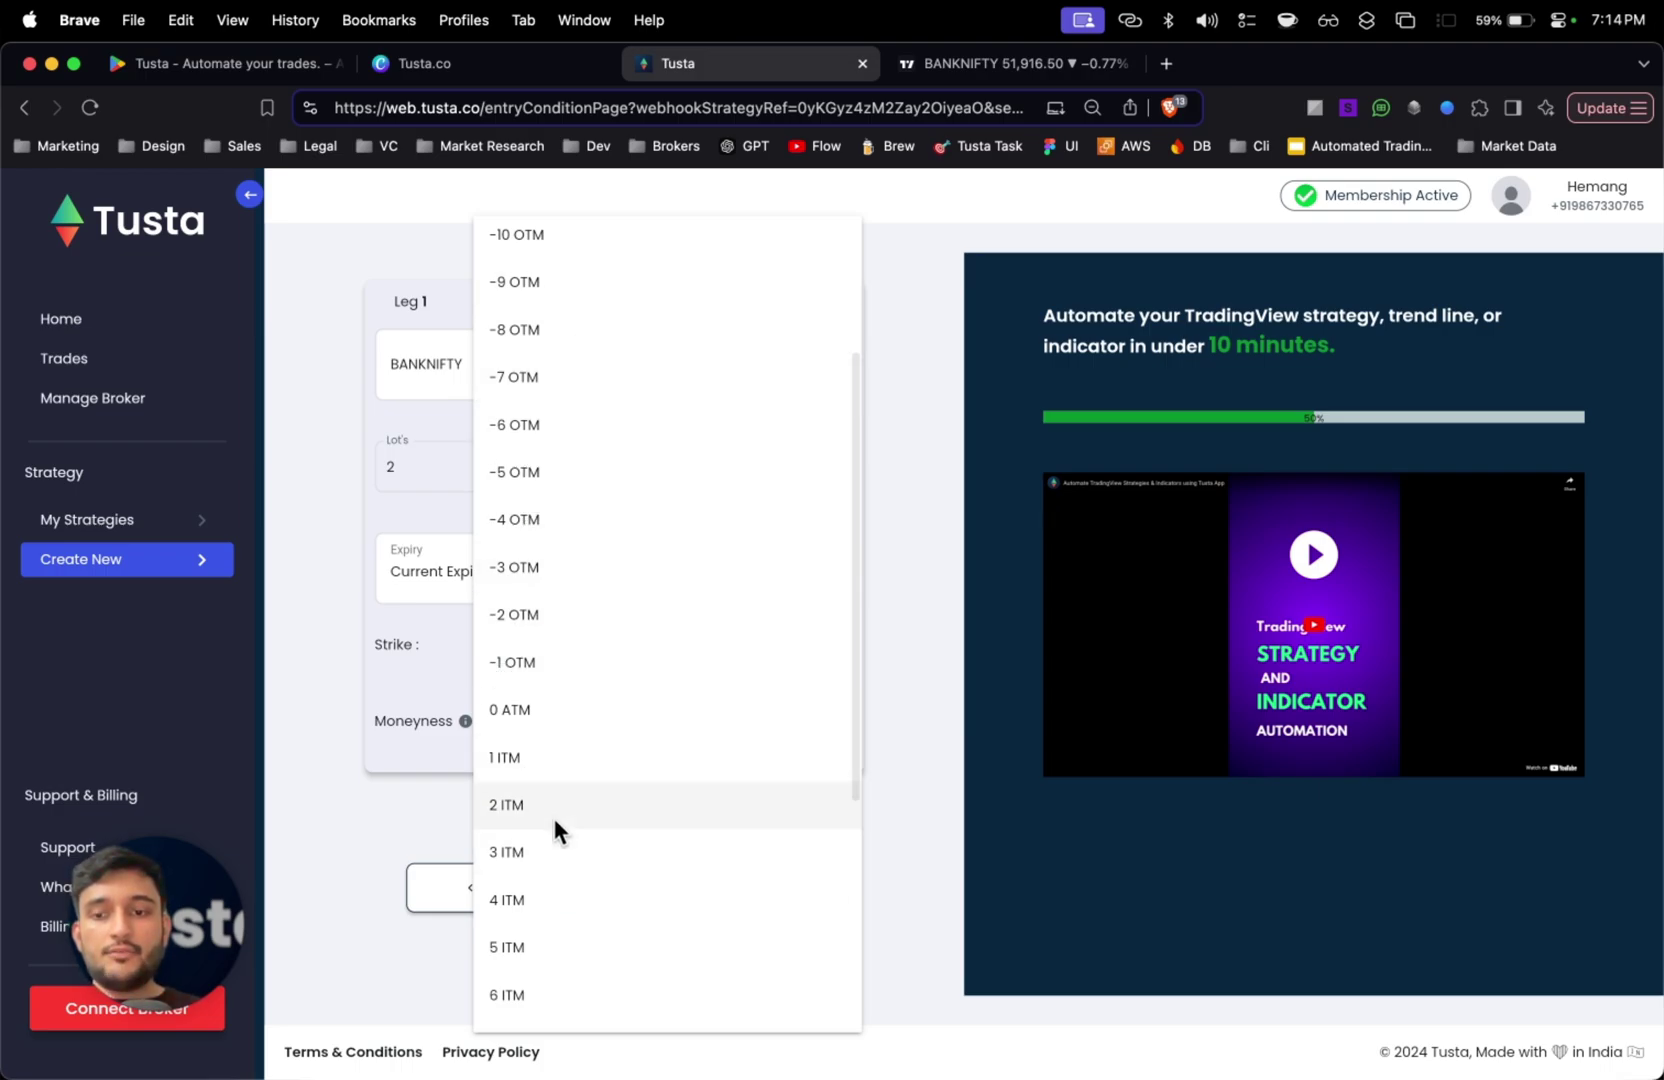
click(577, 715)
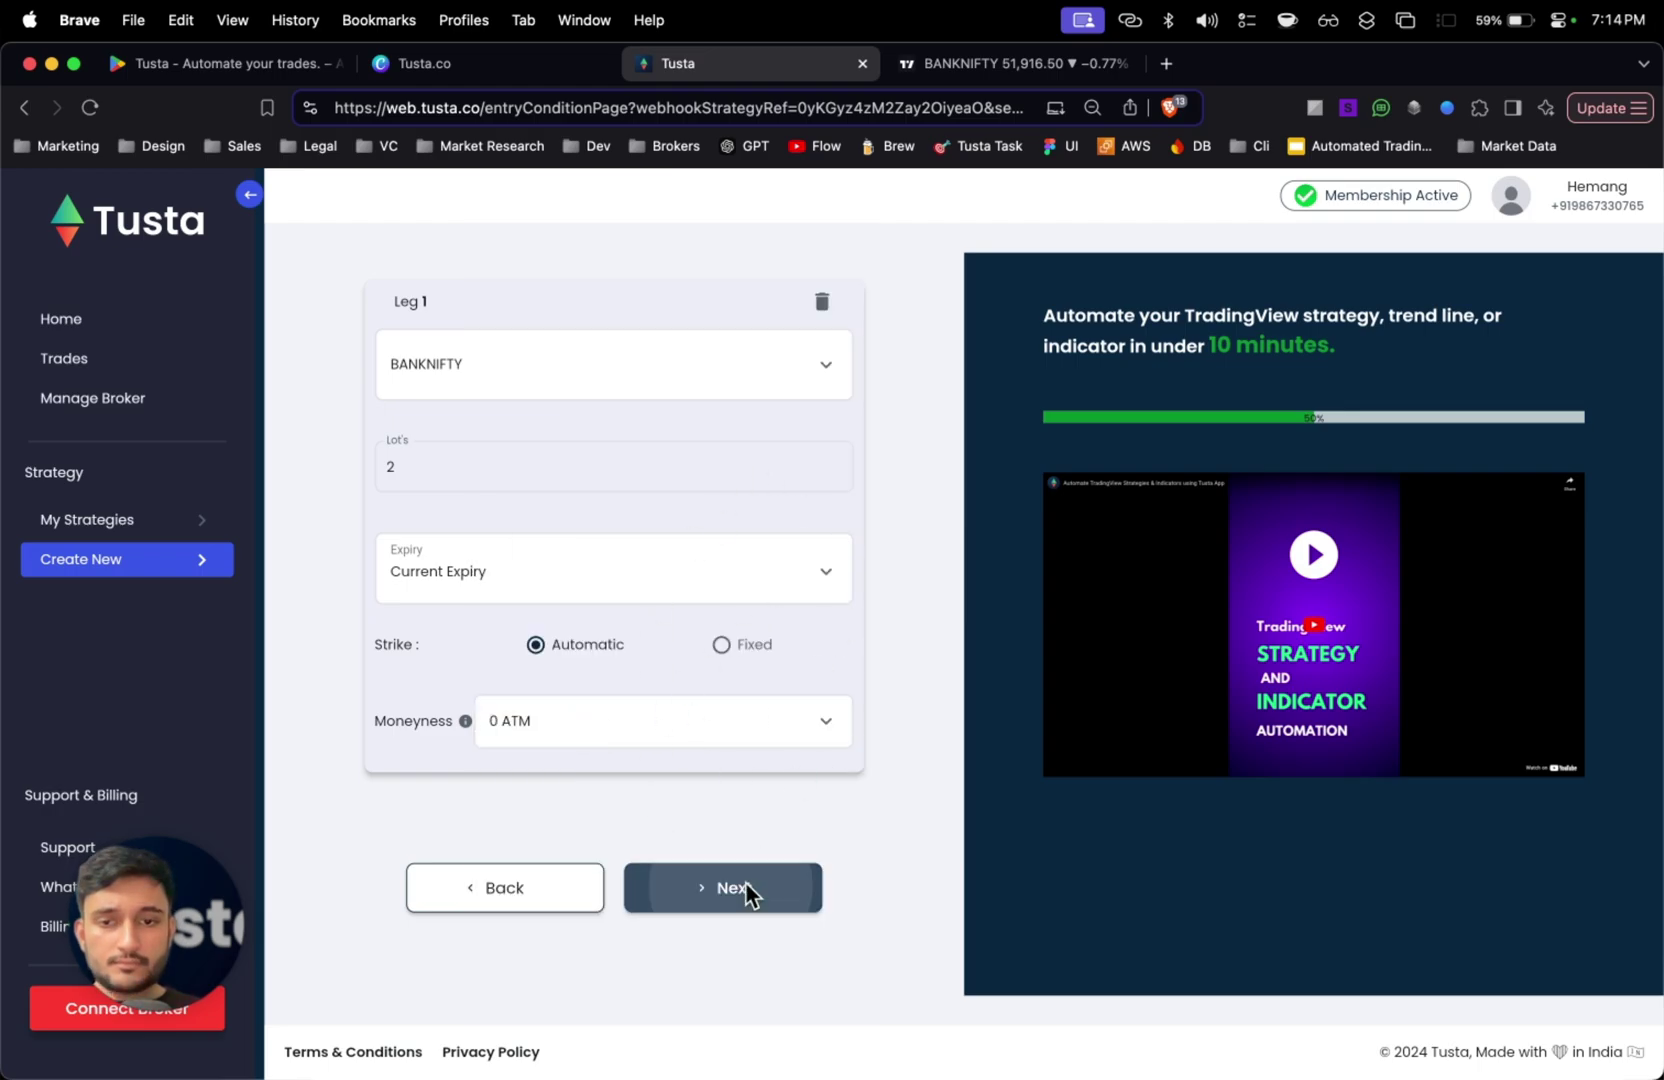
Step: Set exit to Close Entry Trades with no trade limit and no start/end time window
click(746, 887)
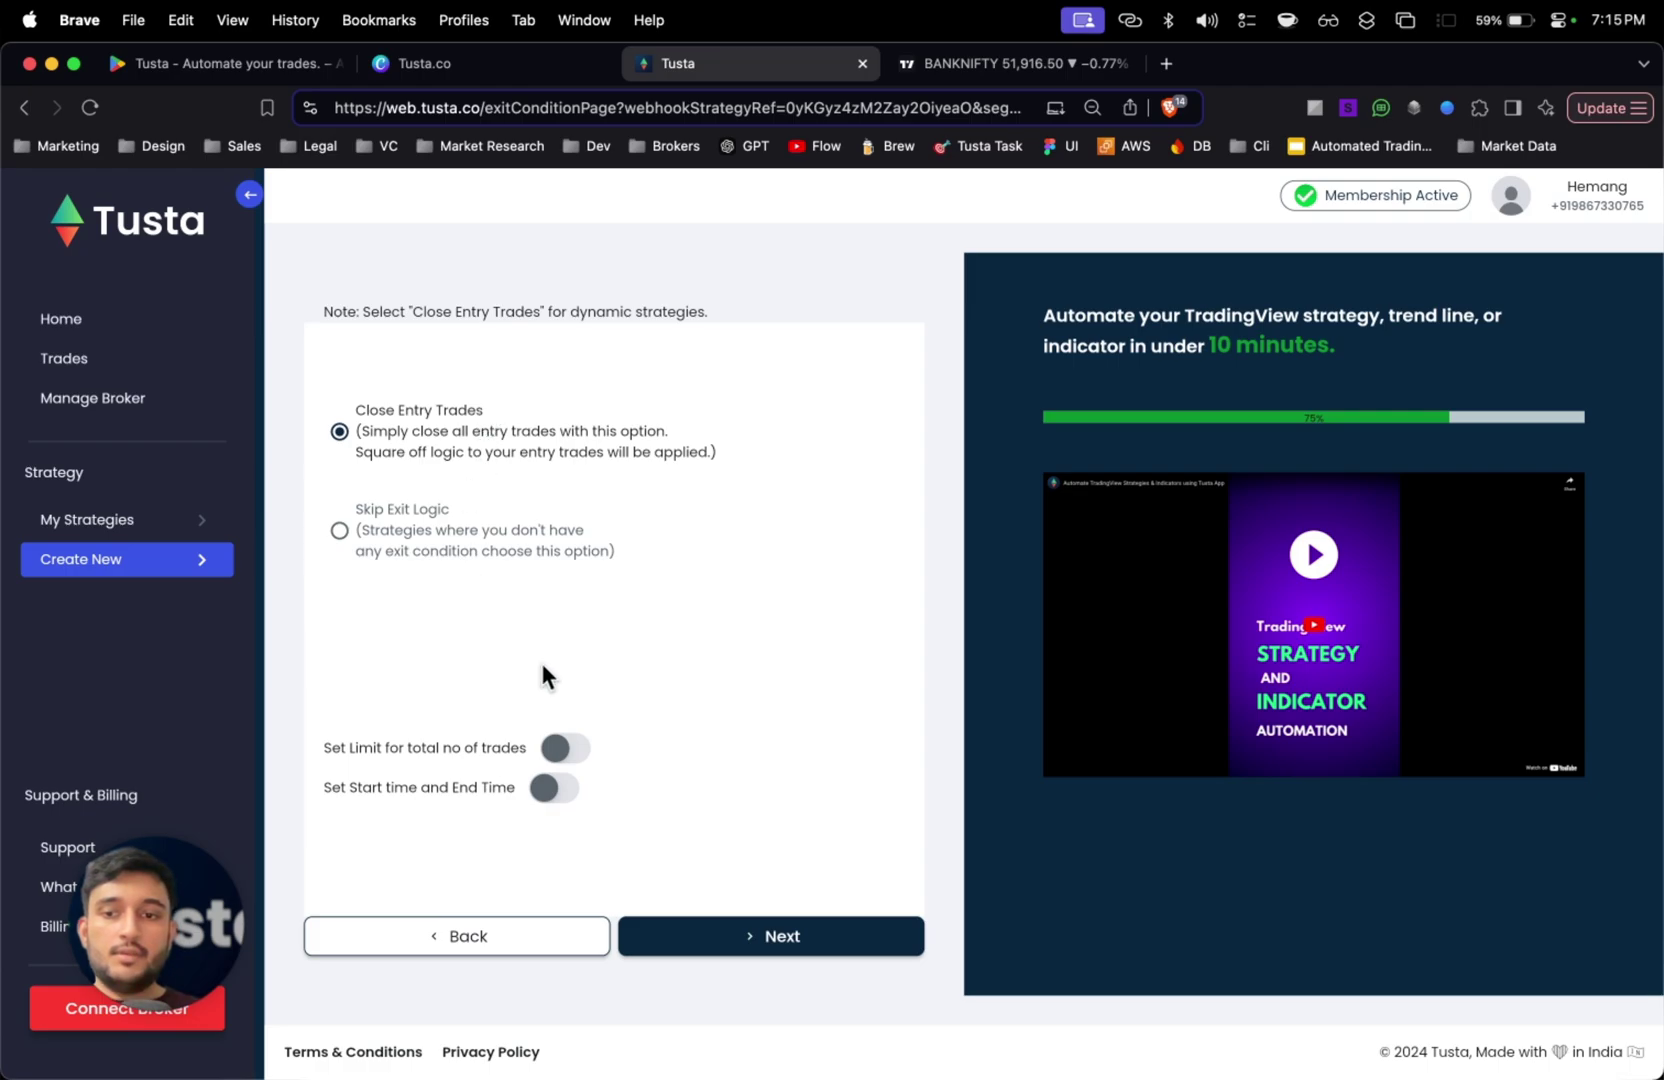
click(558, 748)
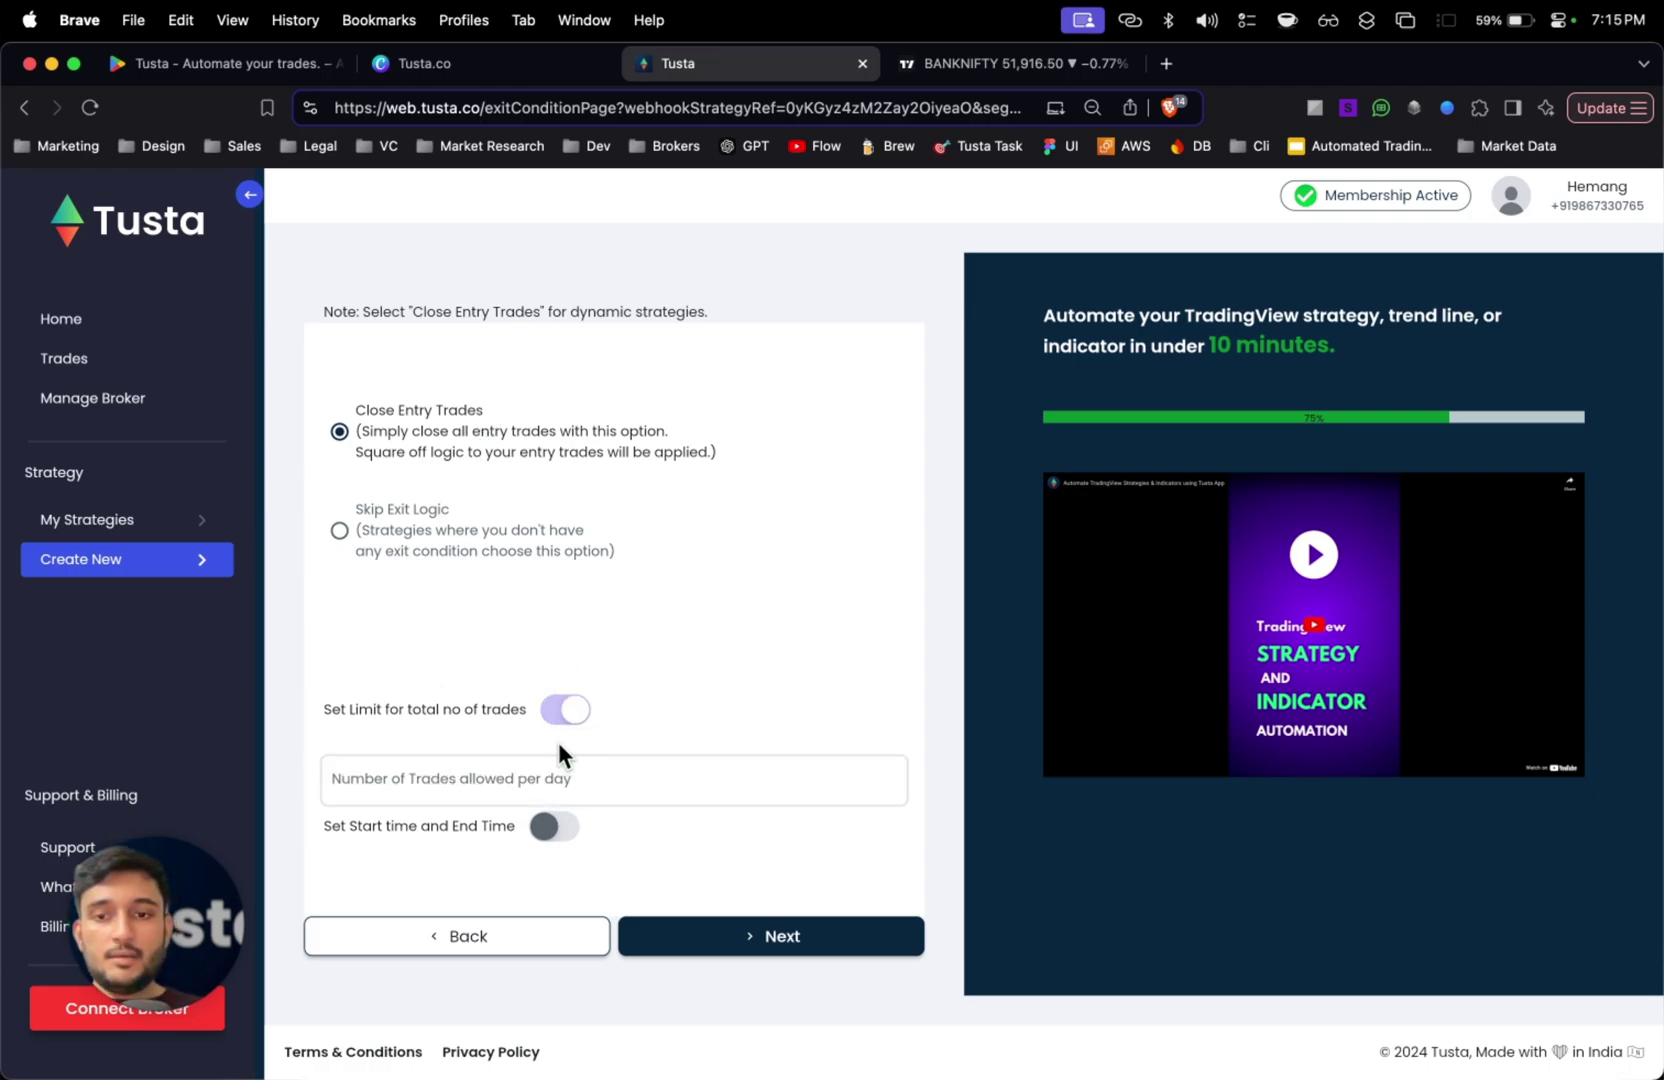
click(506, 771)
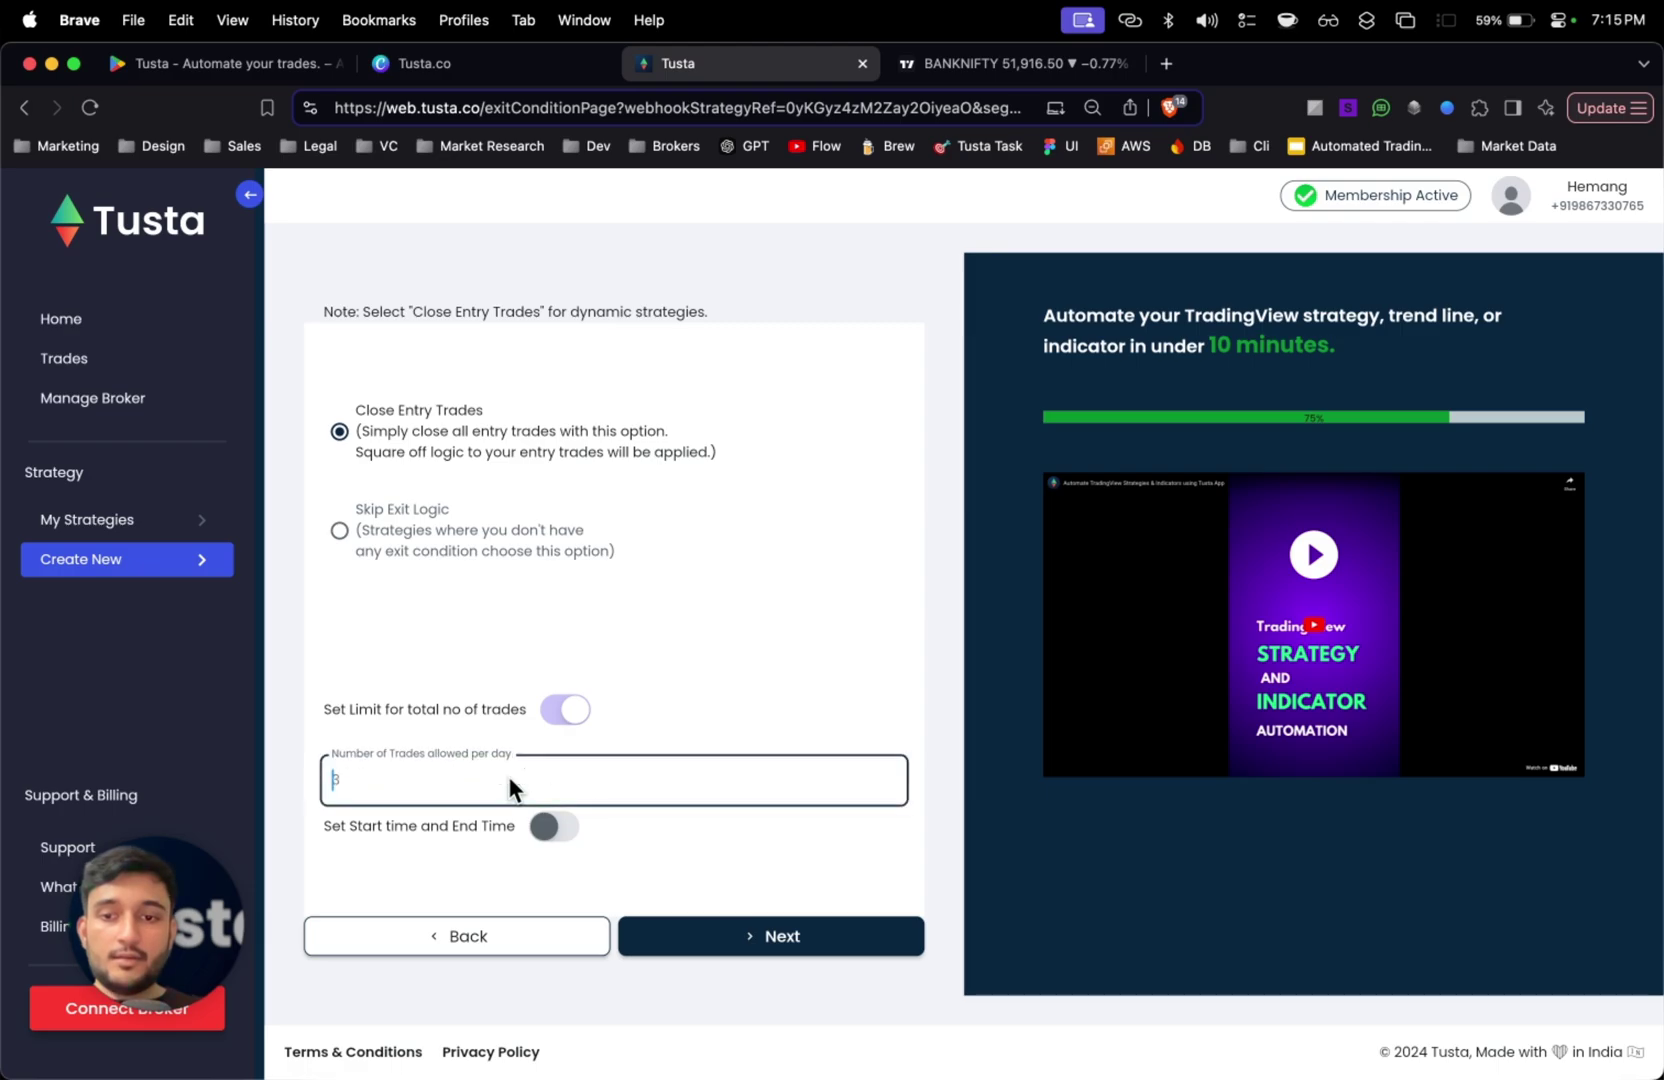
click(535, 826)
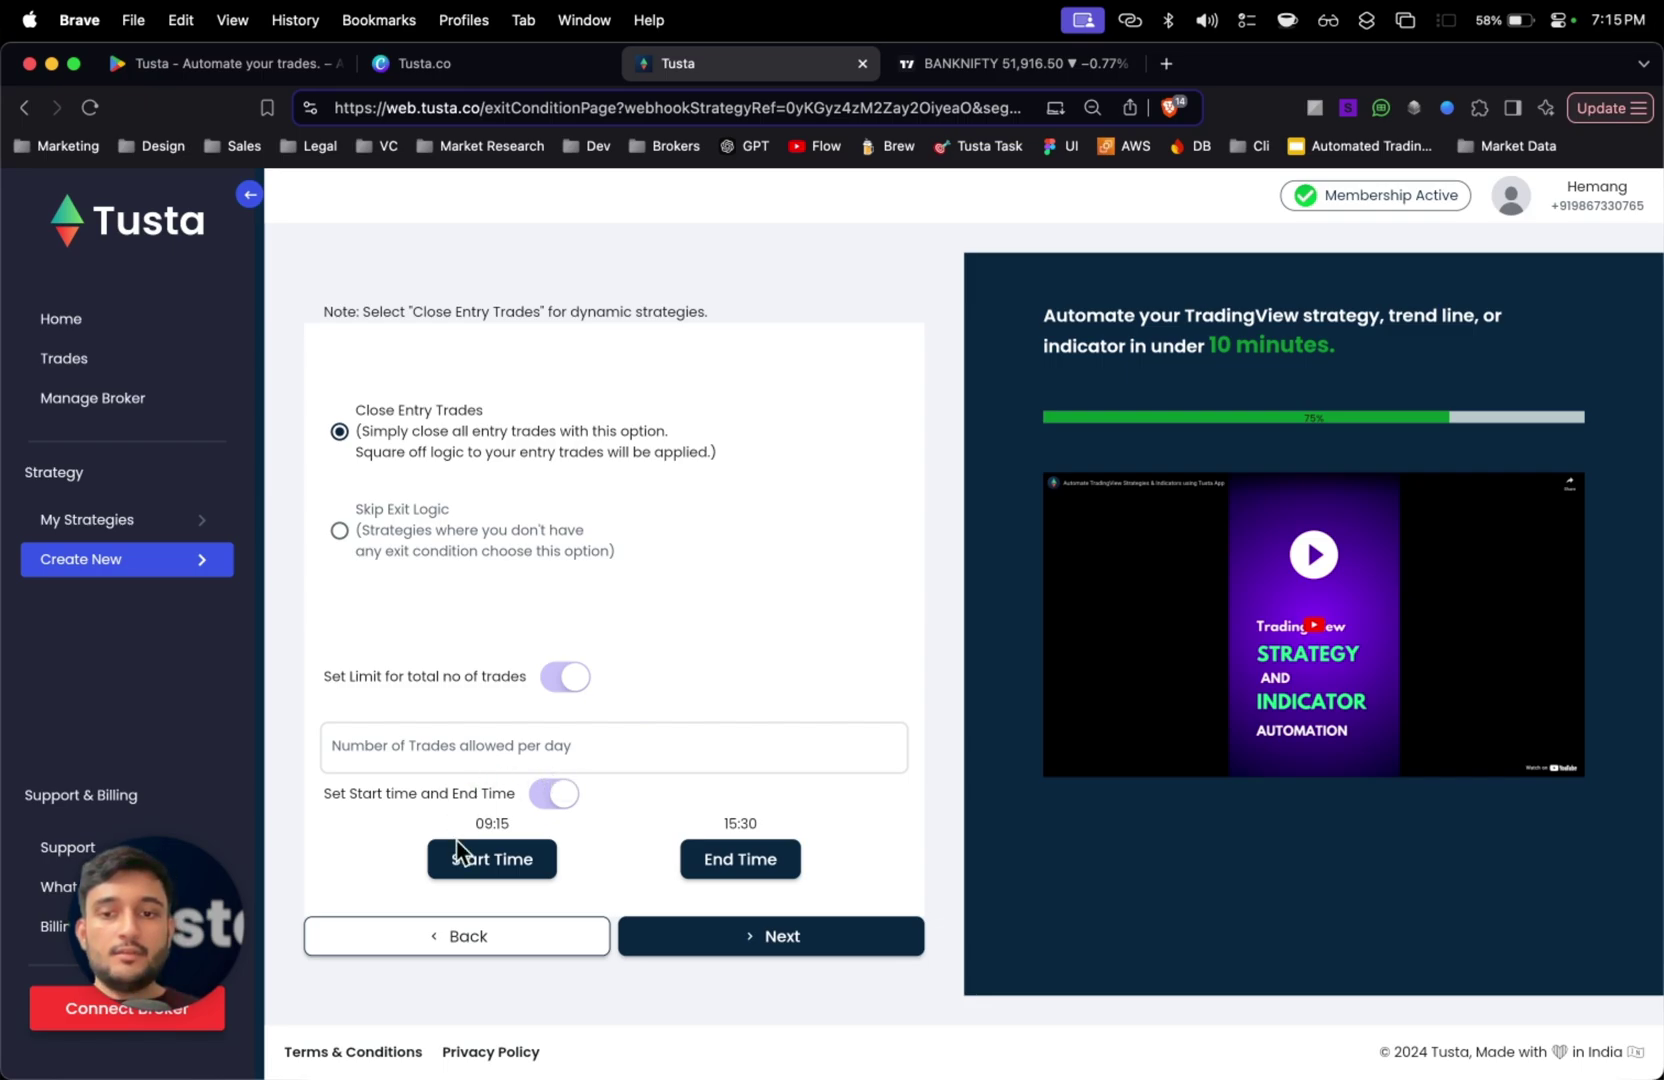
click(556, 793)
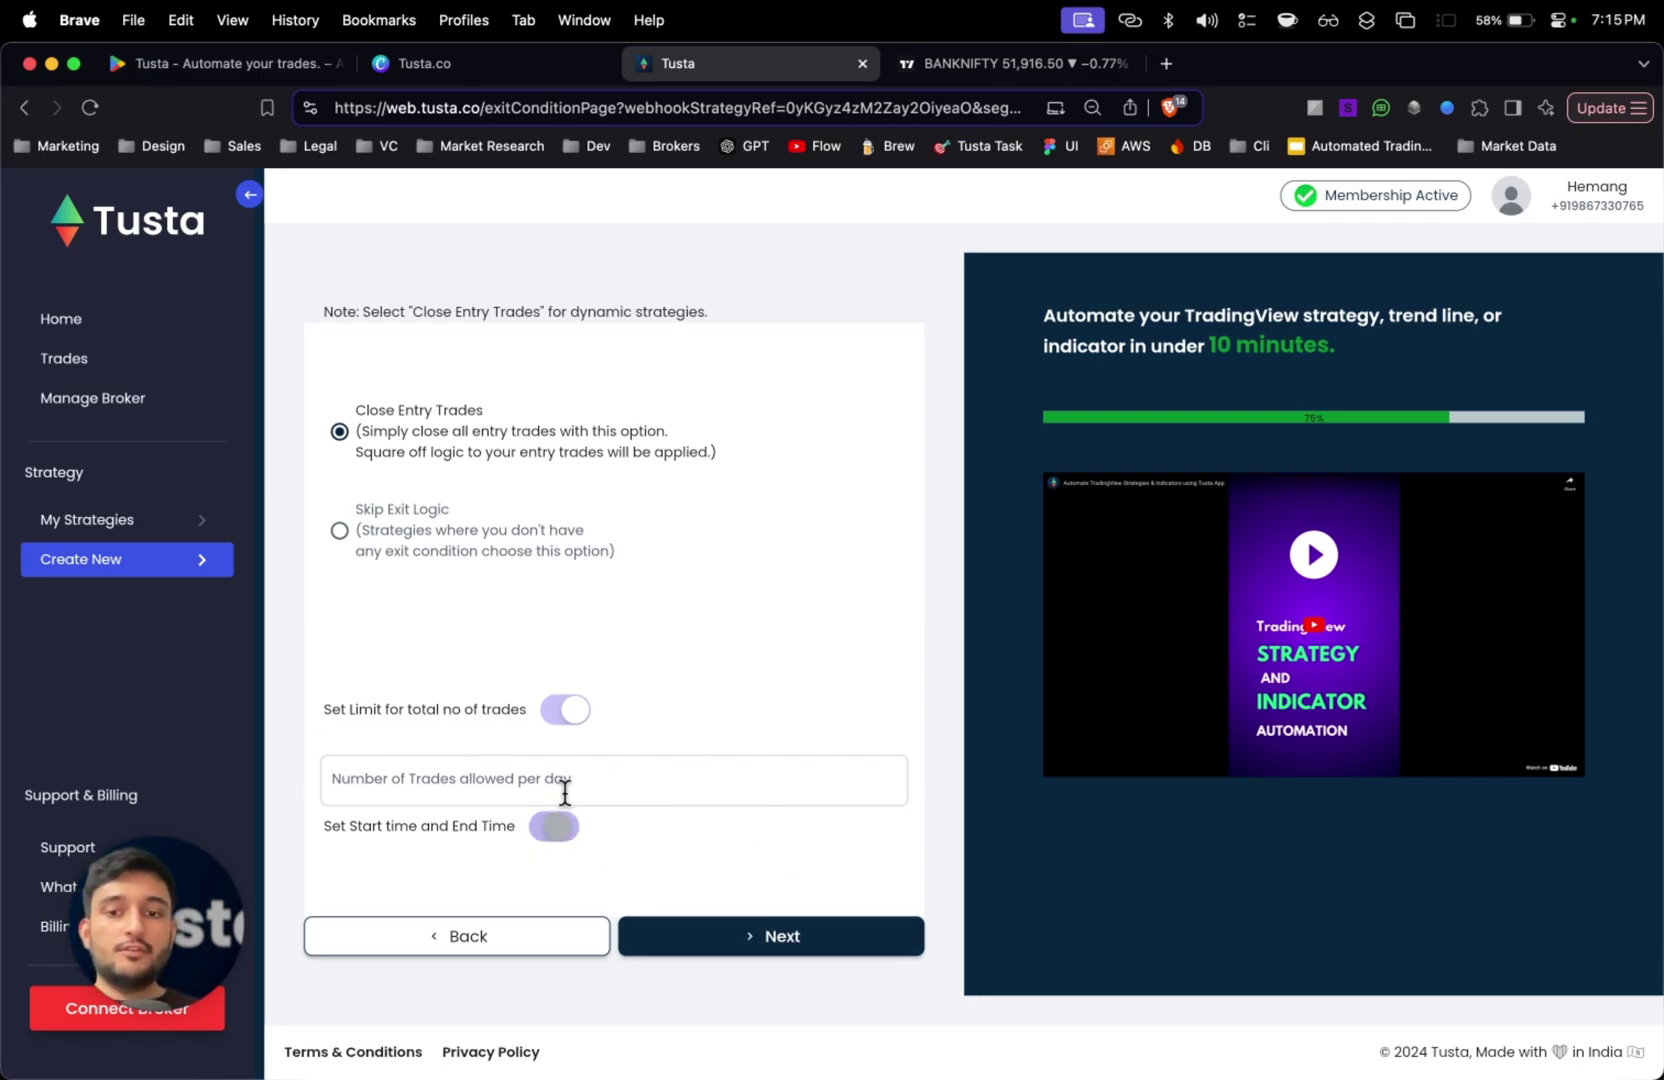
Step: Confirm and save Bollinger Band Strat, copy its alert message, and return to BANKNIFTY
click(776, 934)
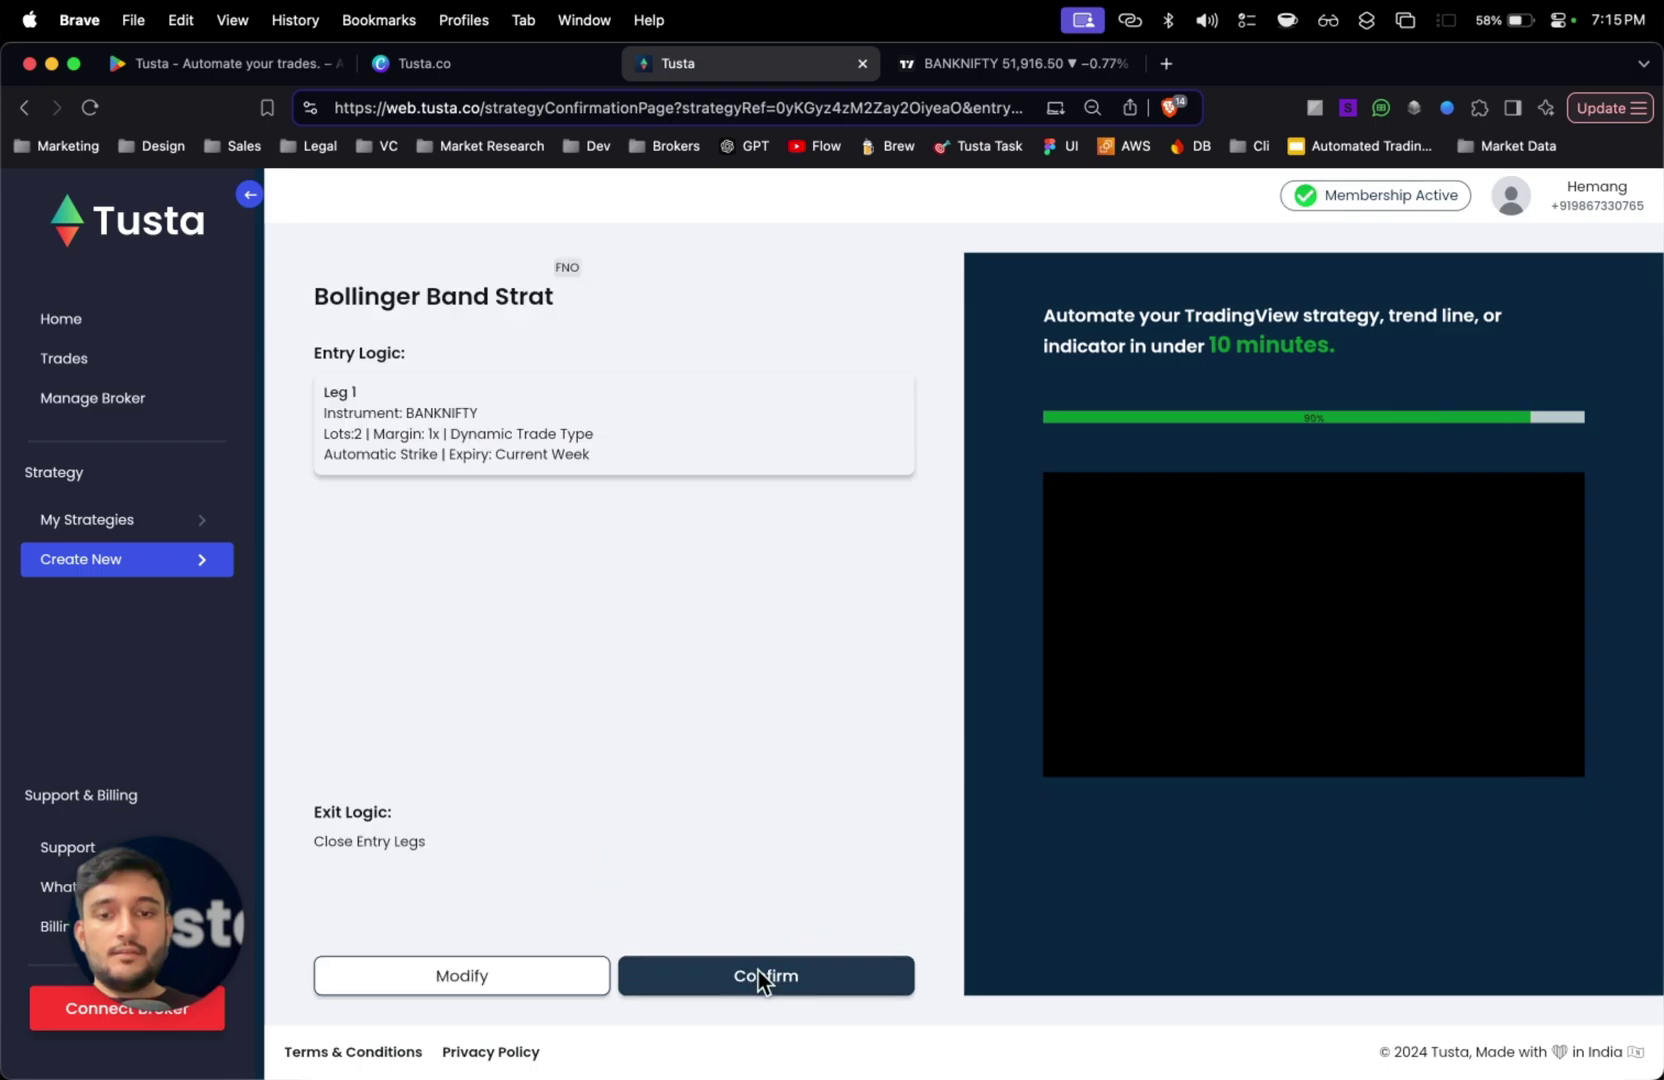
click(758, 976)
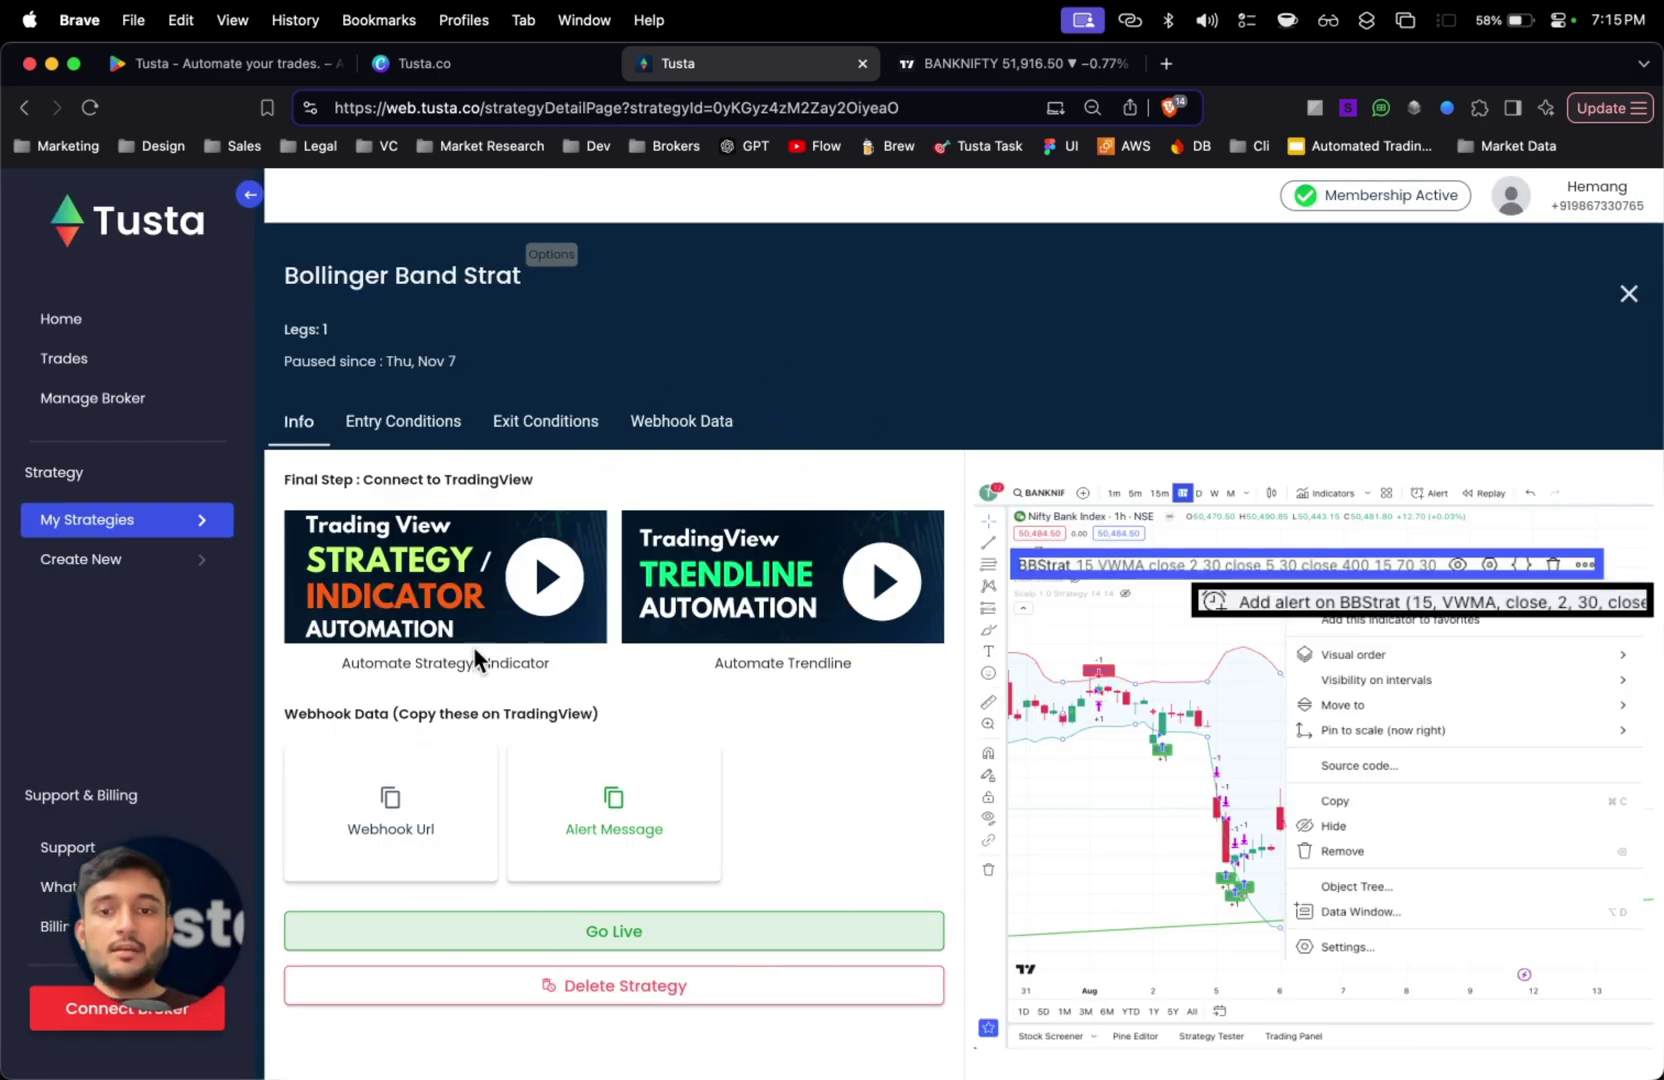
click(615, 798)
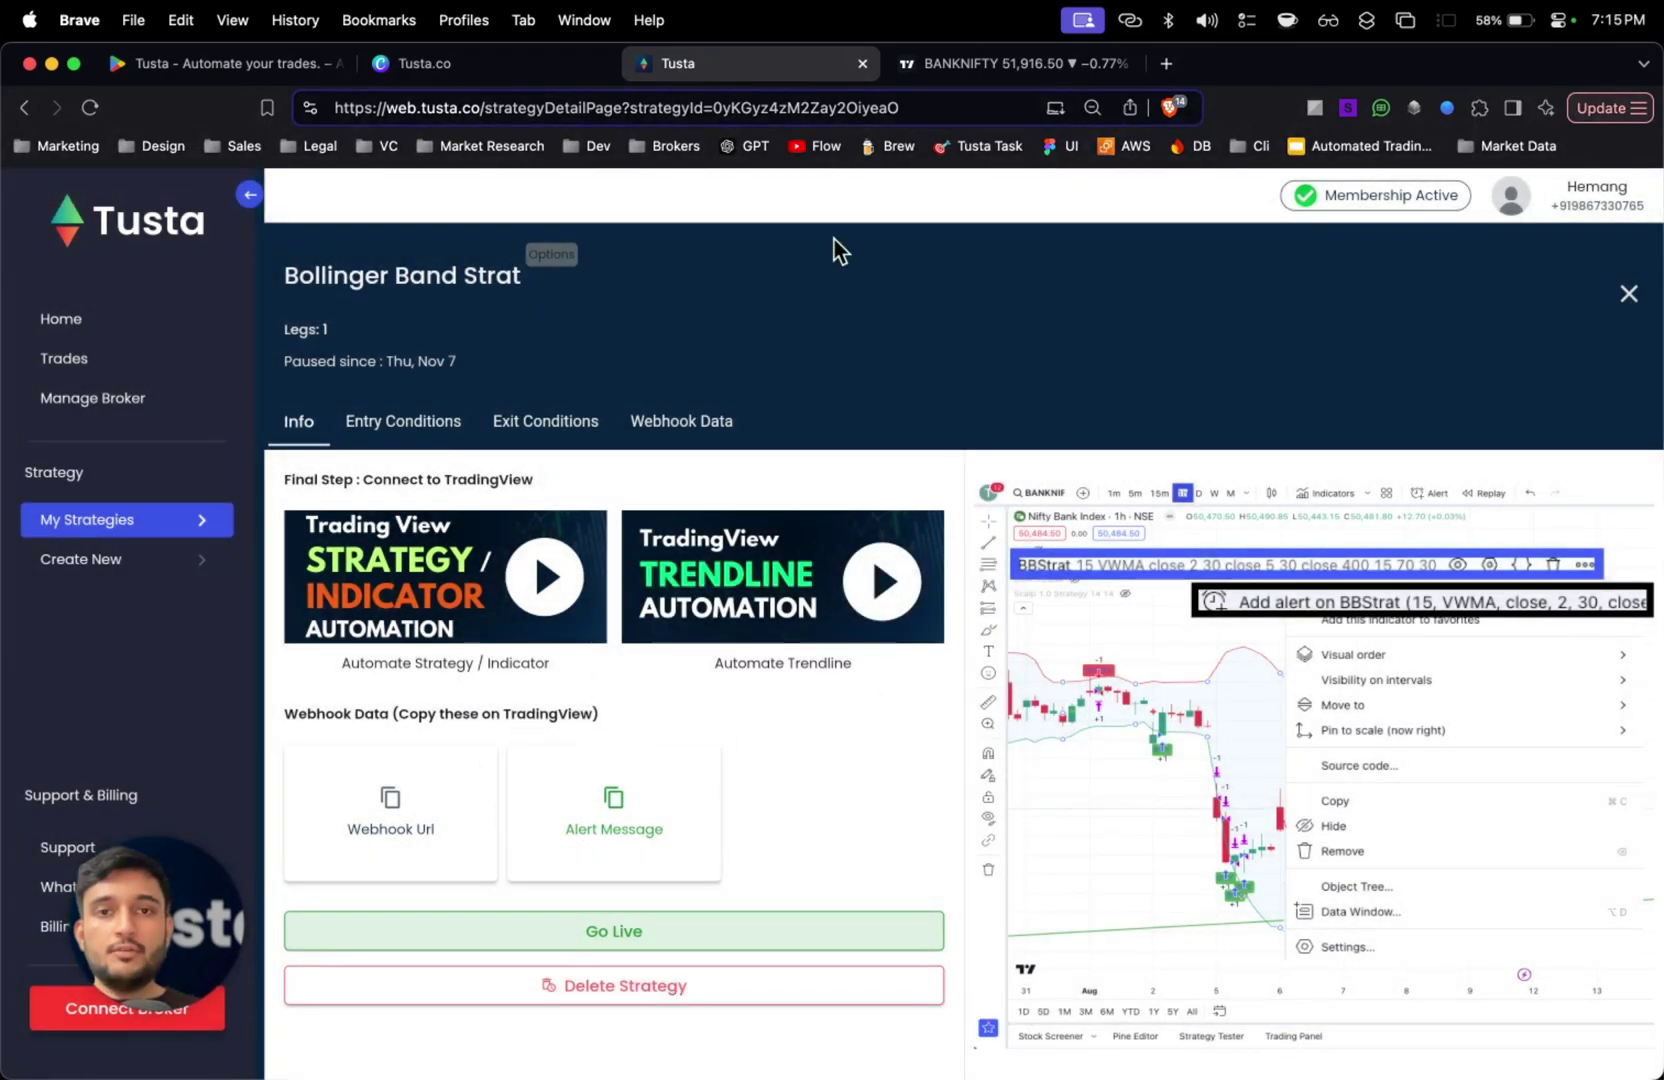
click(994, 78)
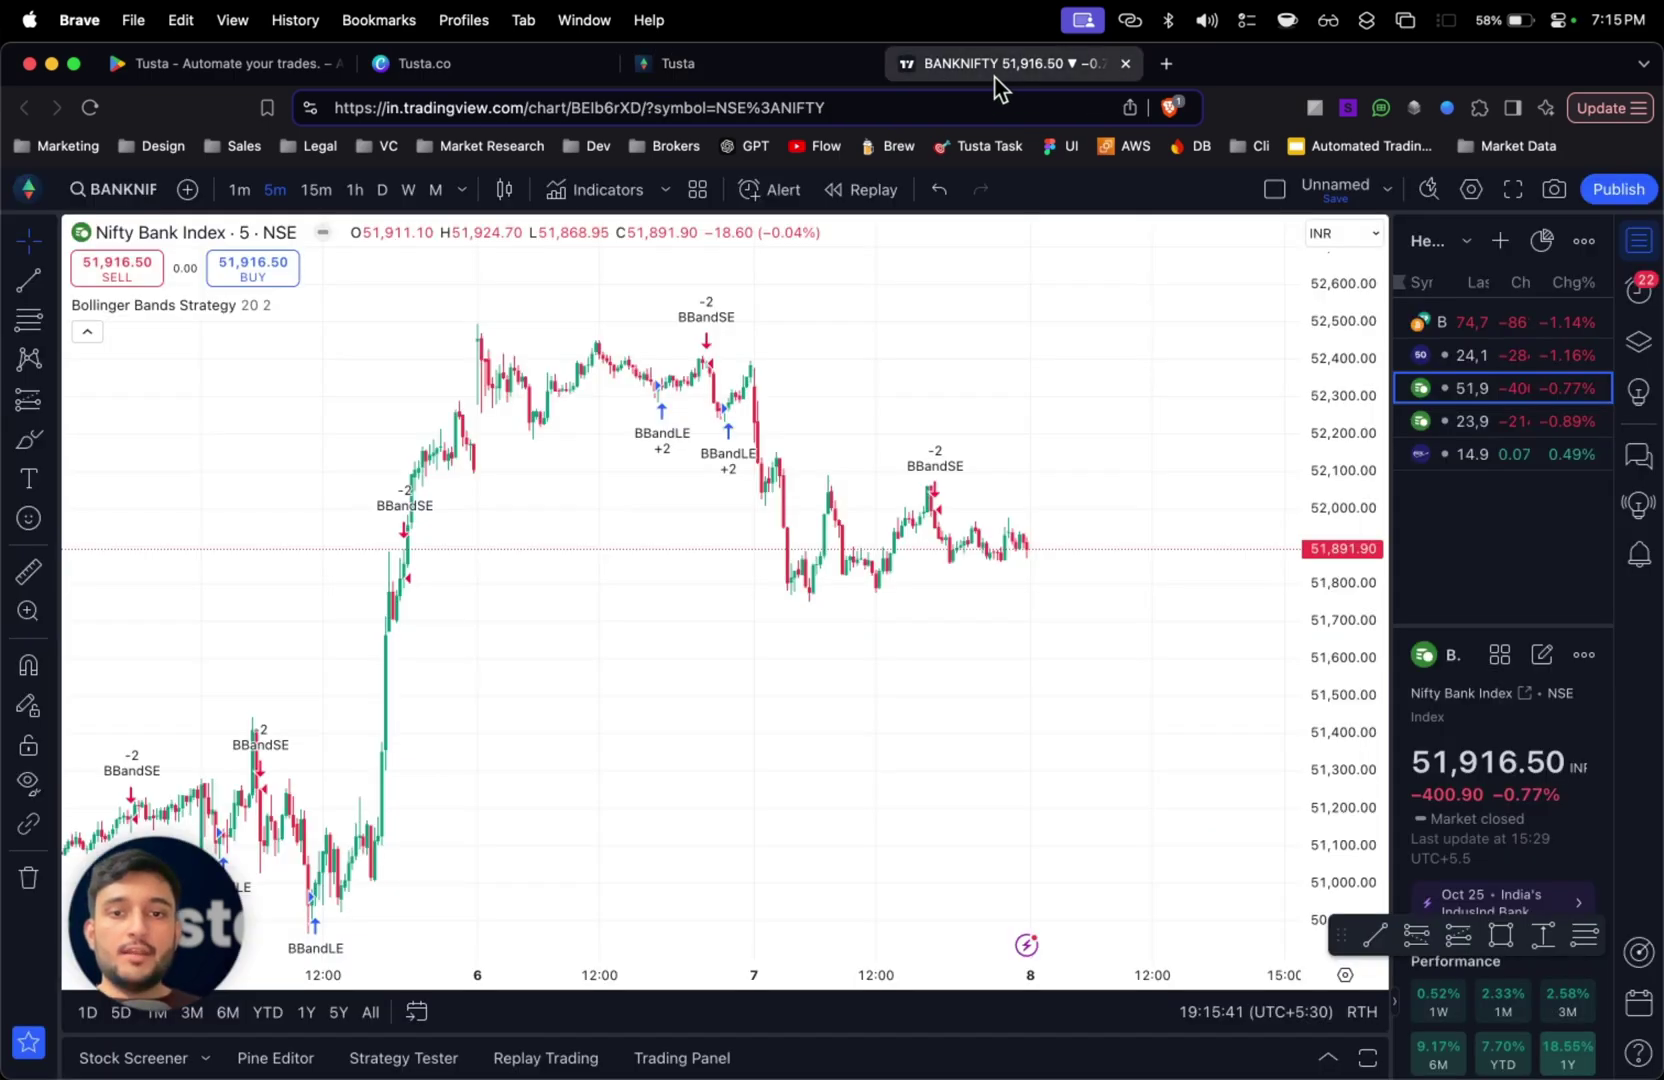
Step: Add an alert on Bollinger Bands Strategy, replacing its default message with Tusta's JSON
mouse_move(240, 305)
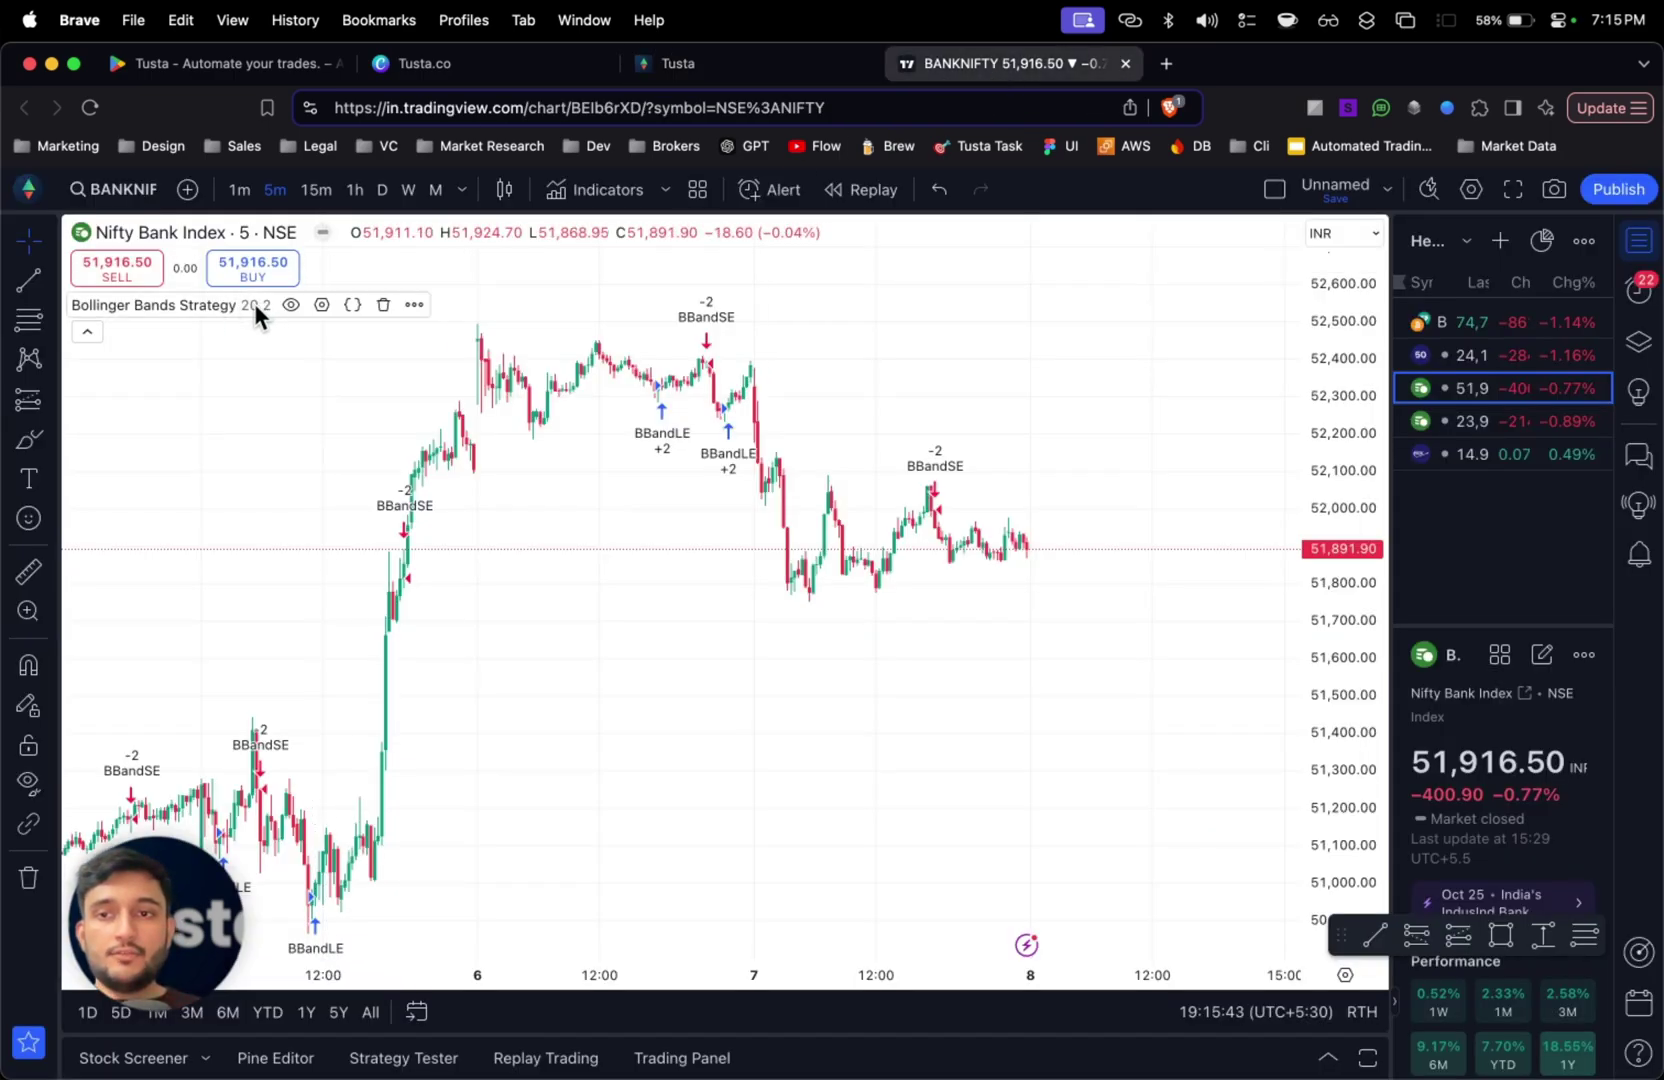
click(410, 308)
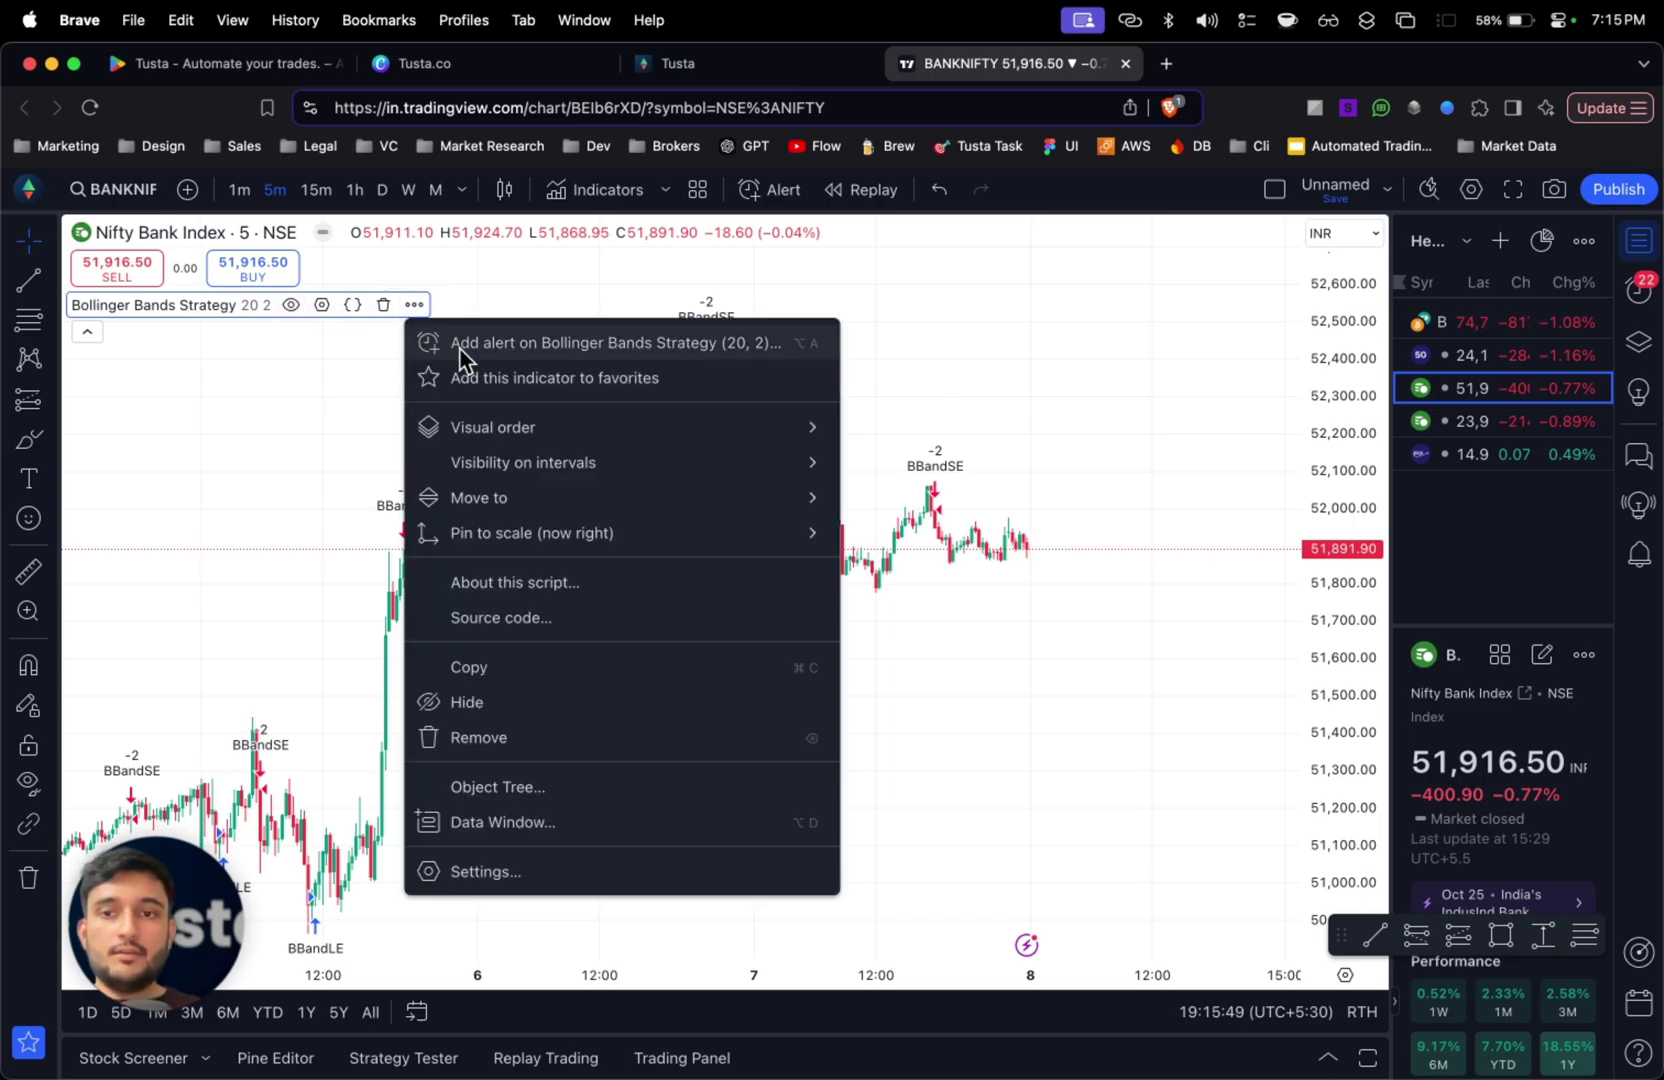
click(510, 345)
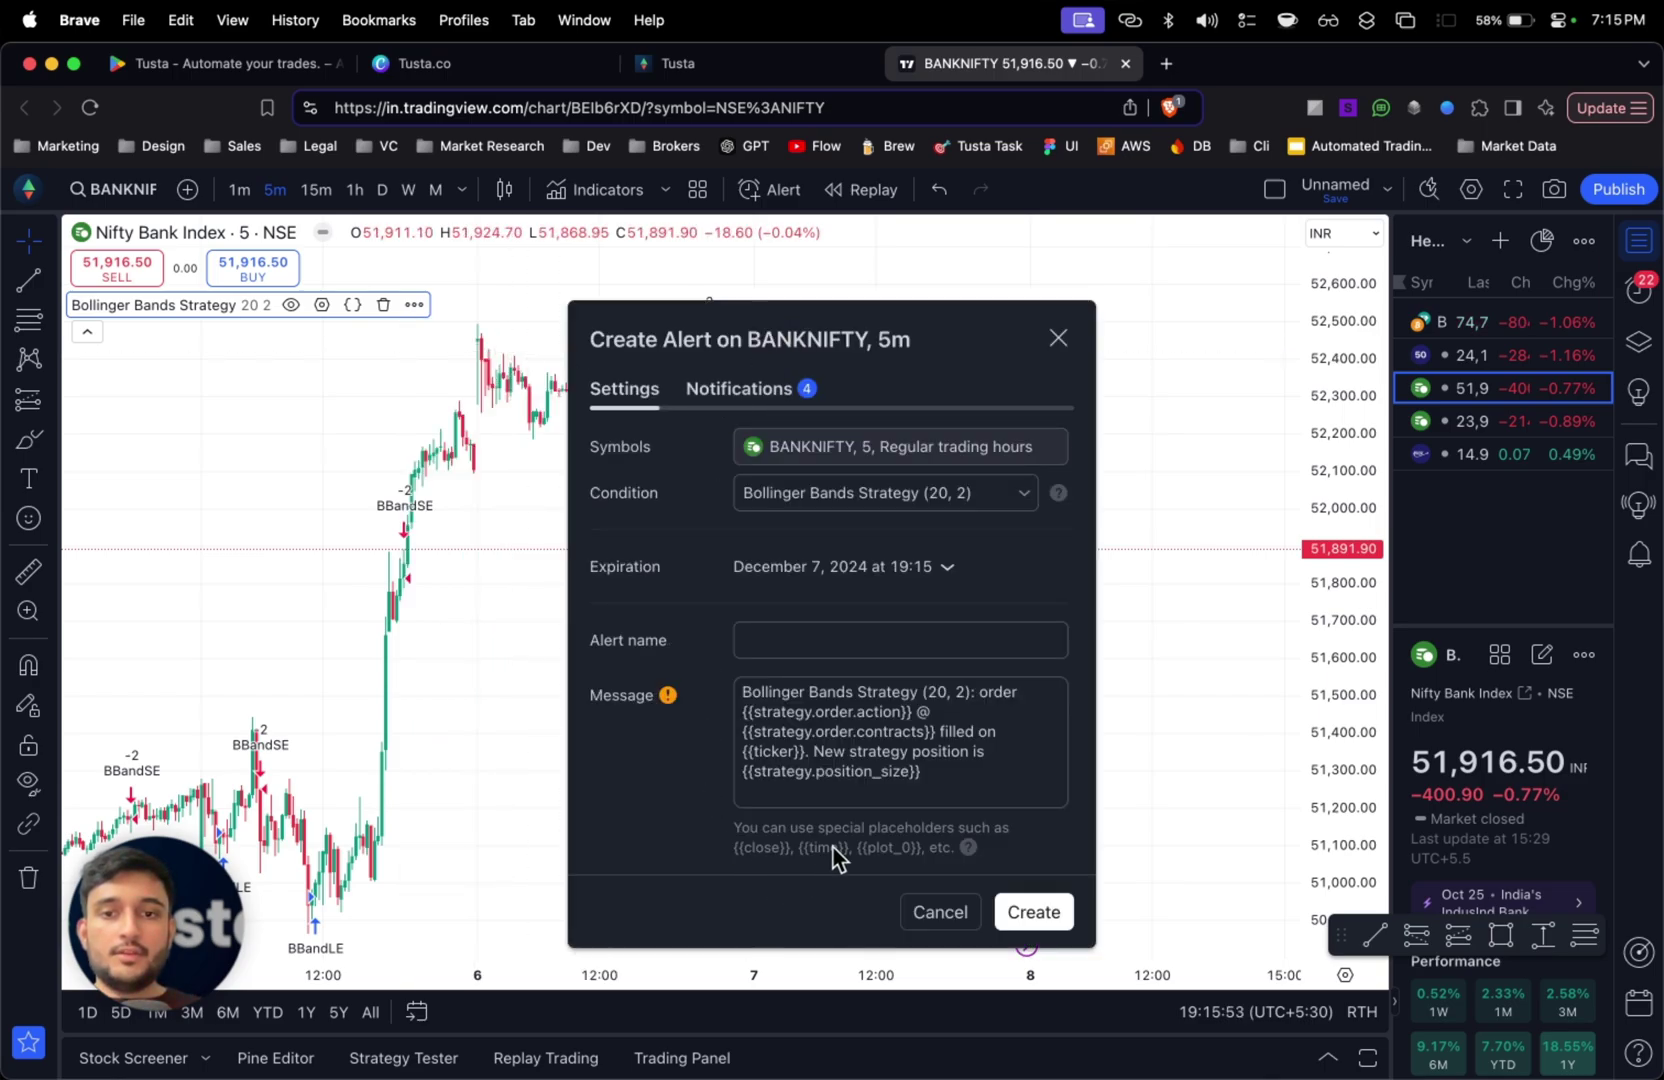
click(836, 765)
key(super+a)
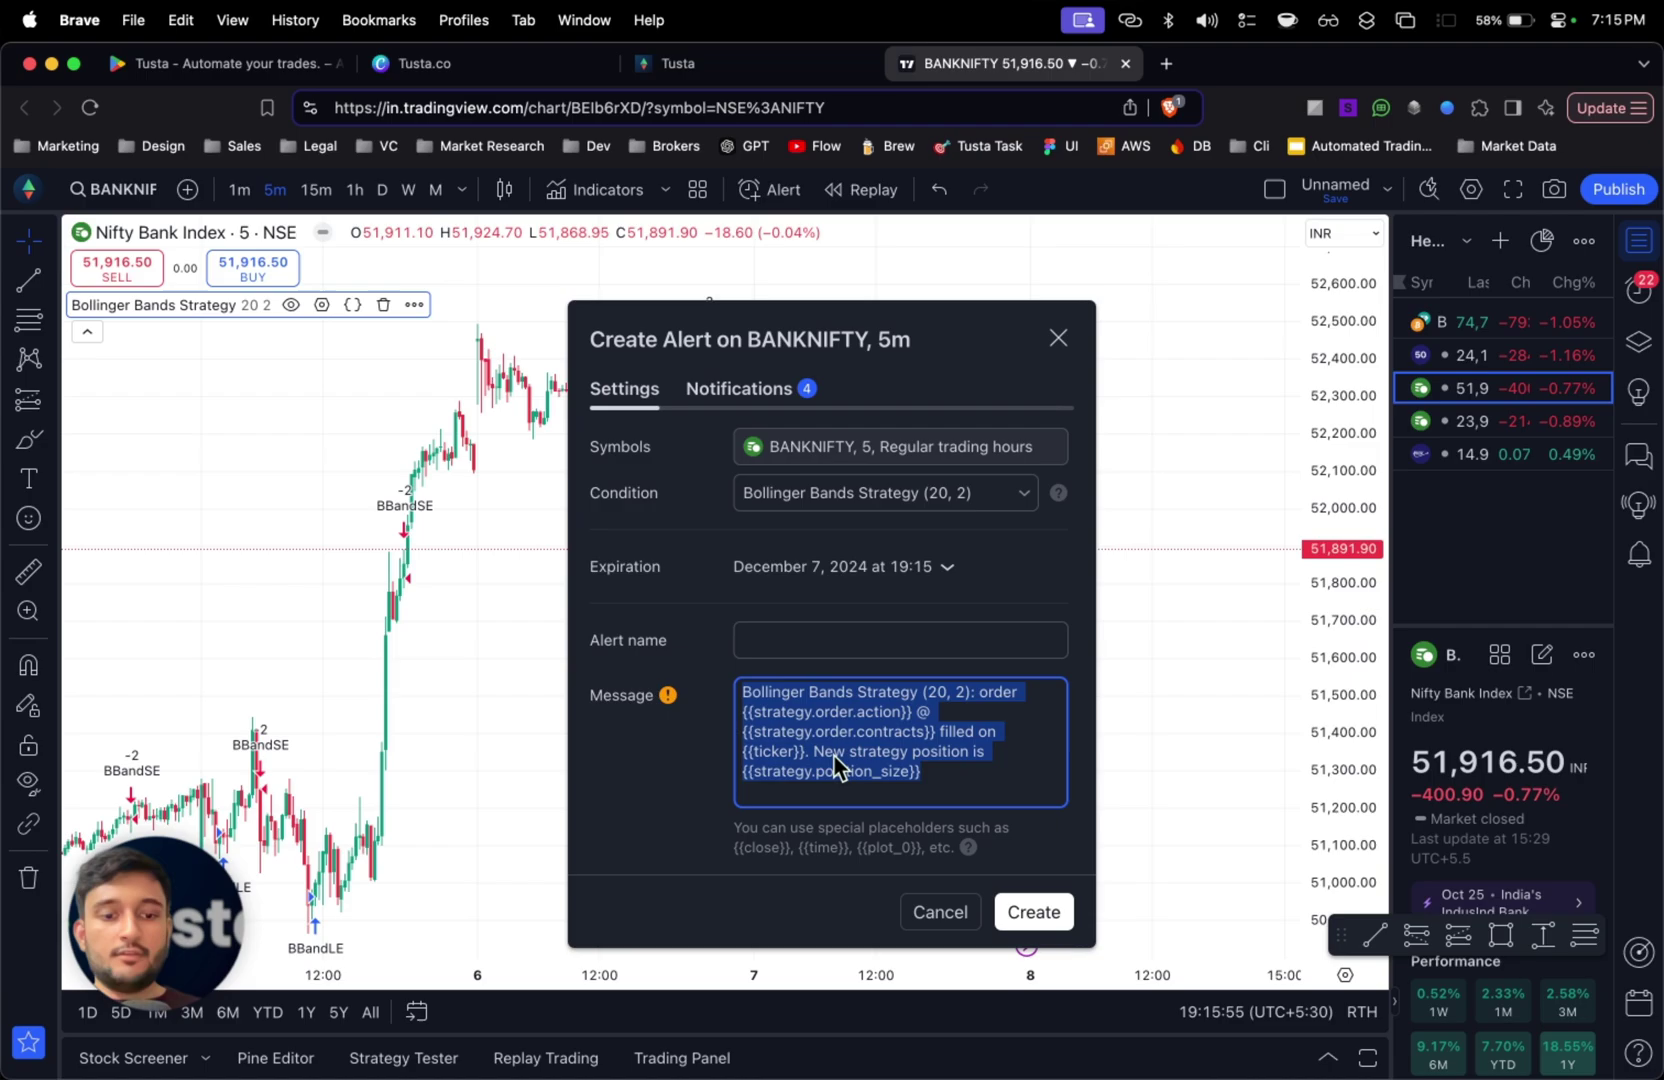
key(BackSpace)
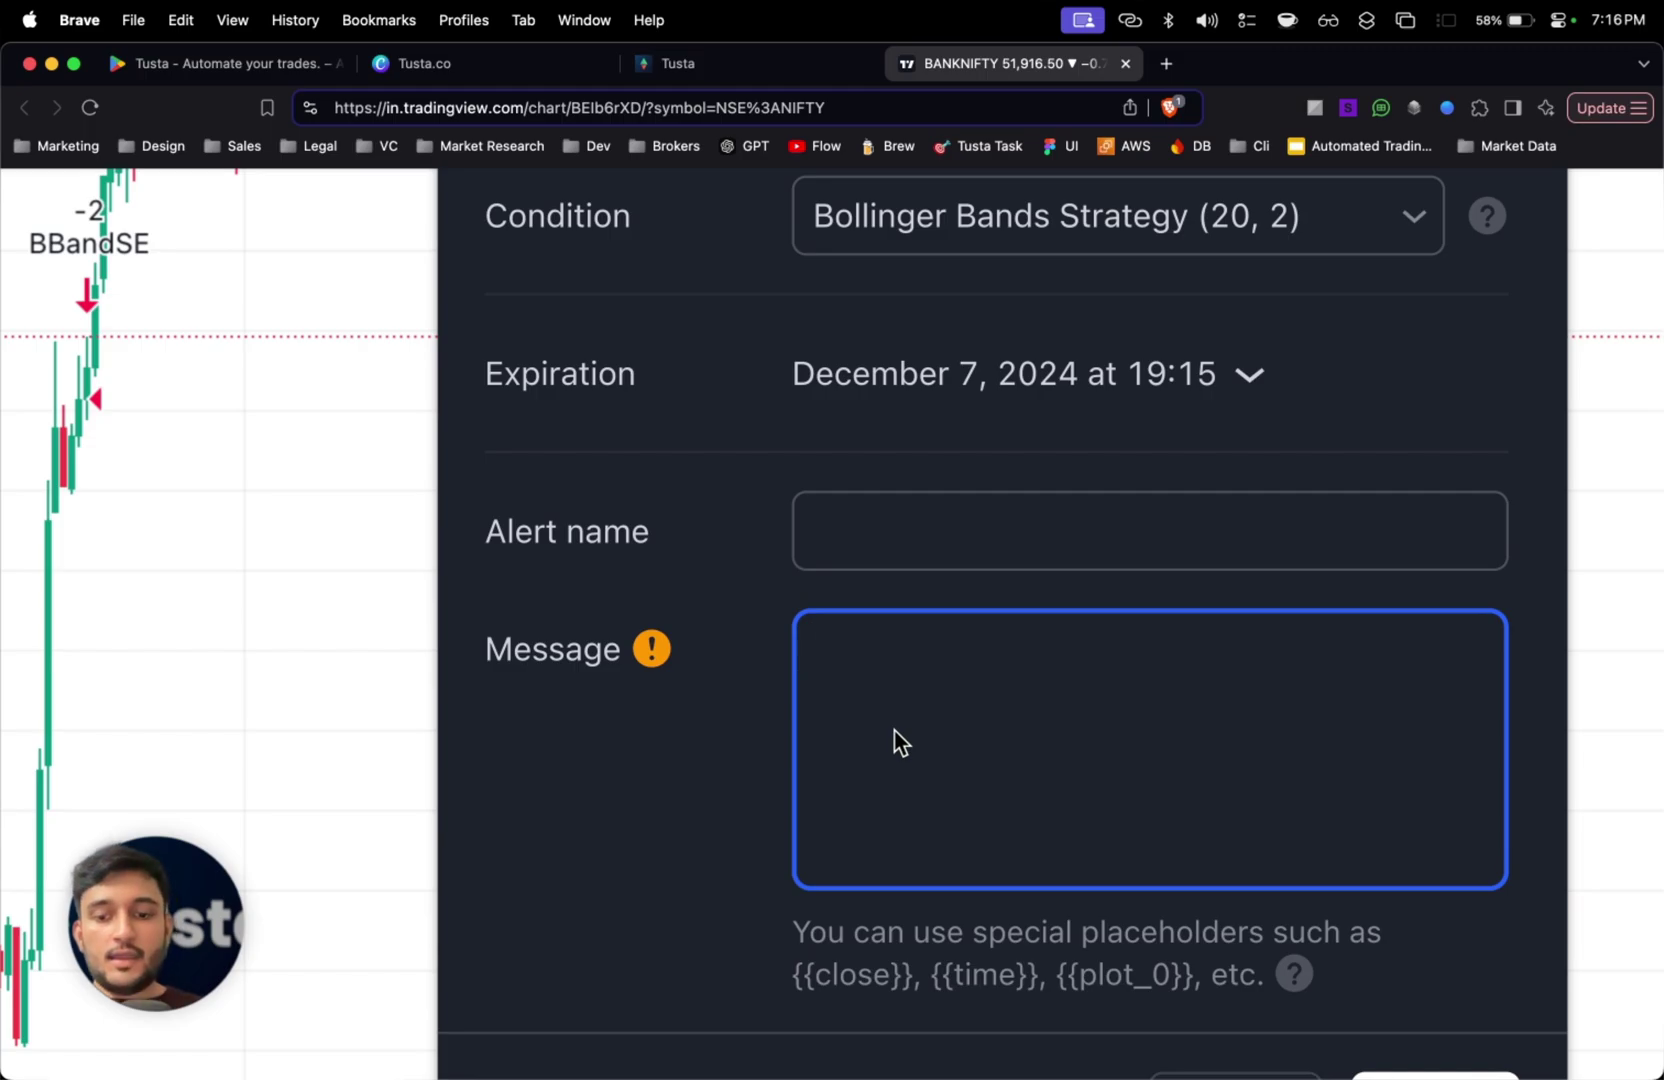
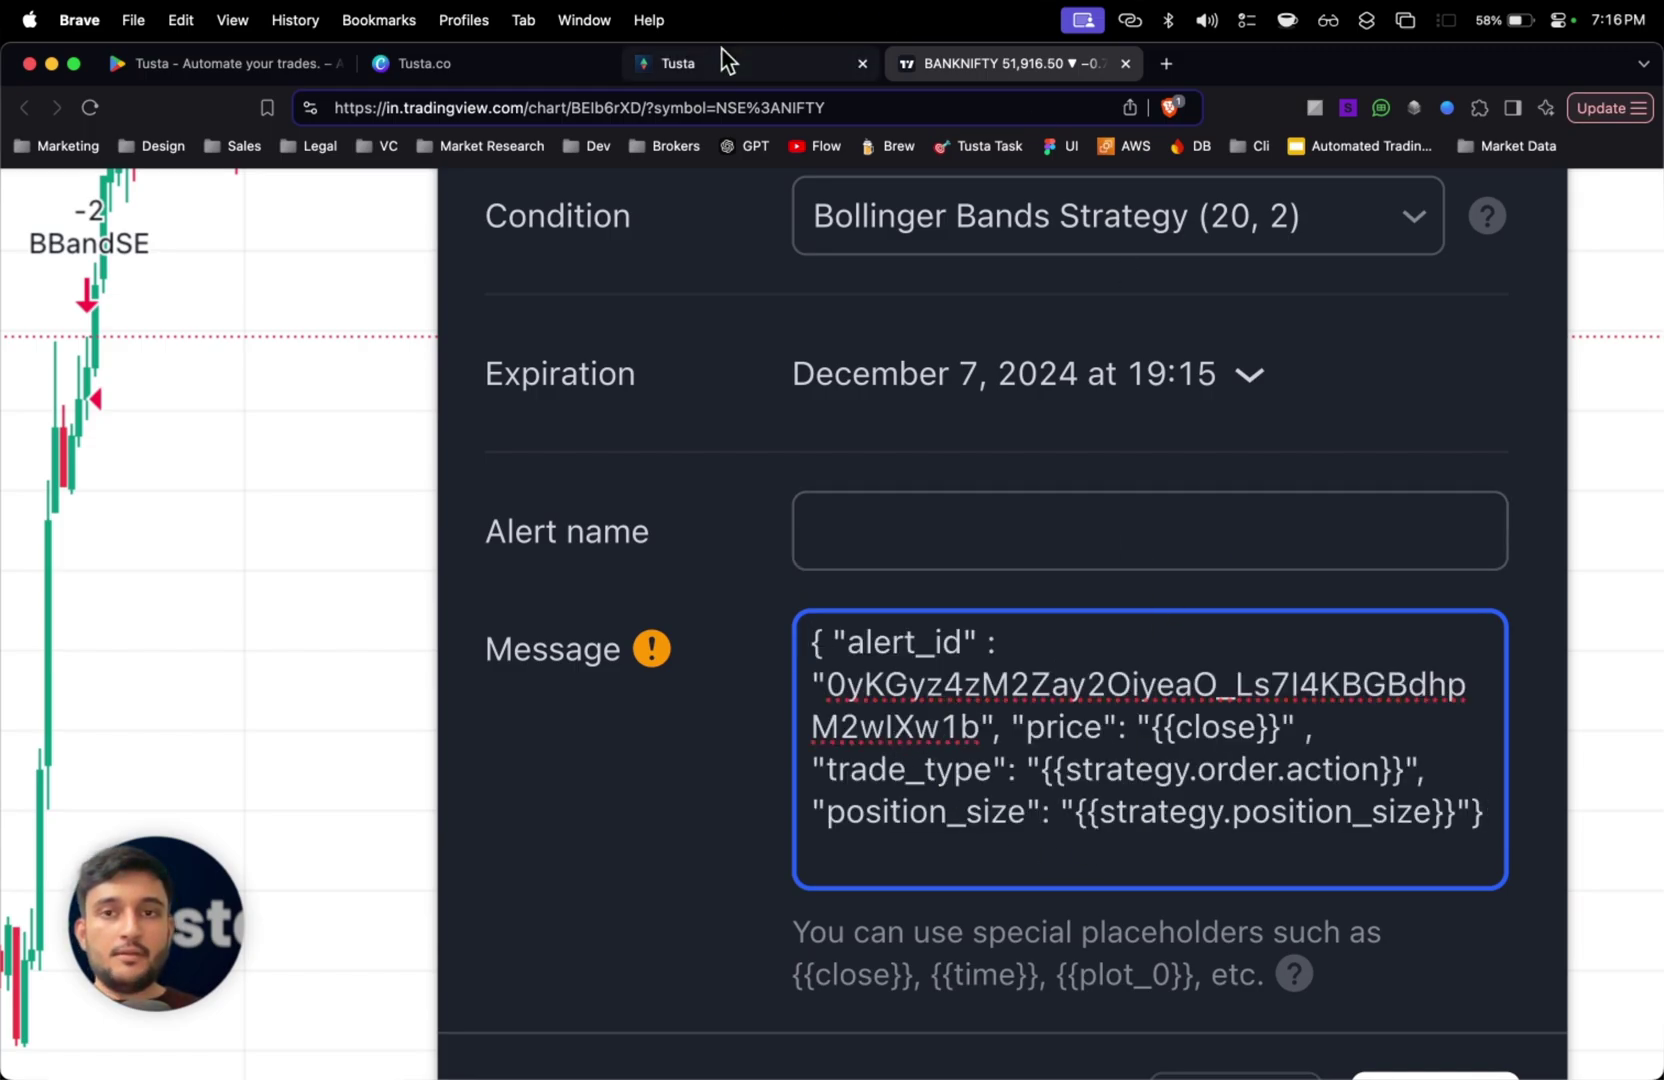
Step: Recopy Tusta's alert message and name the alert 'Tusta Alert'
click(721, 55)
click(614, 812)
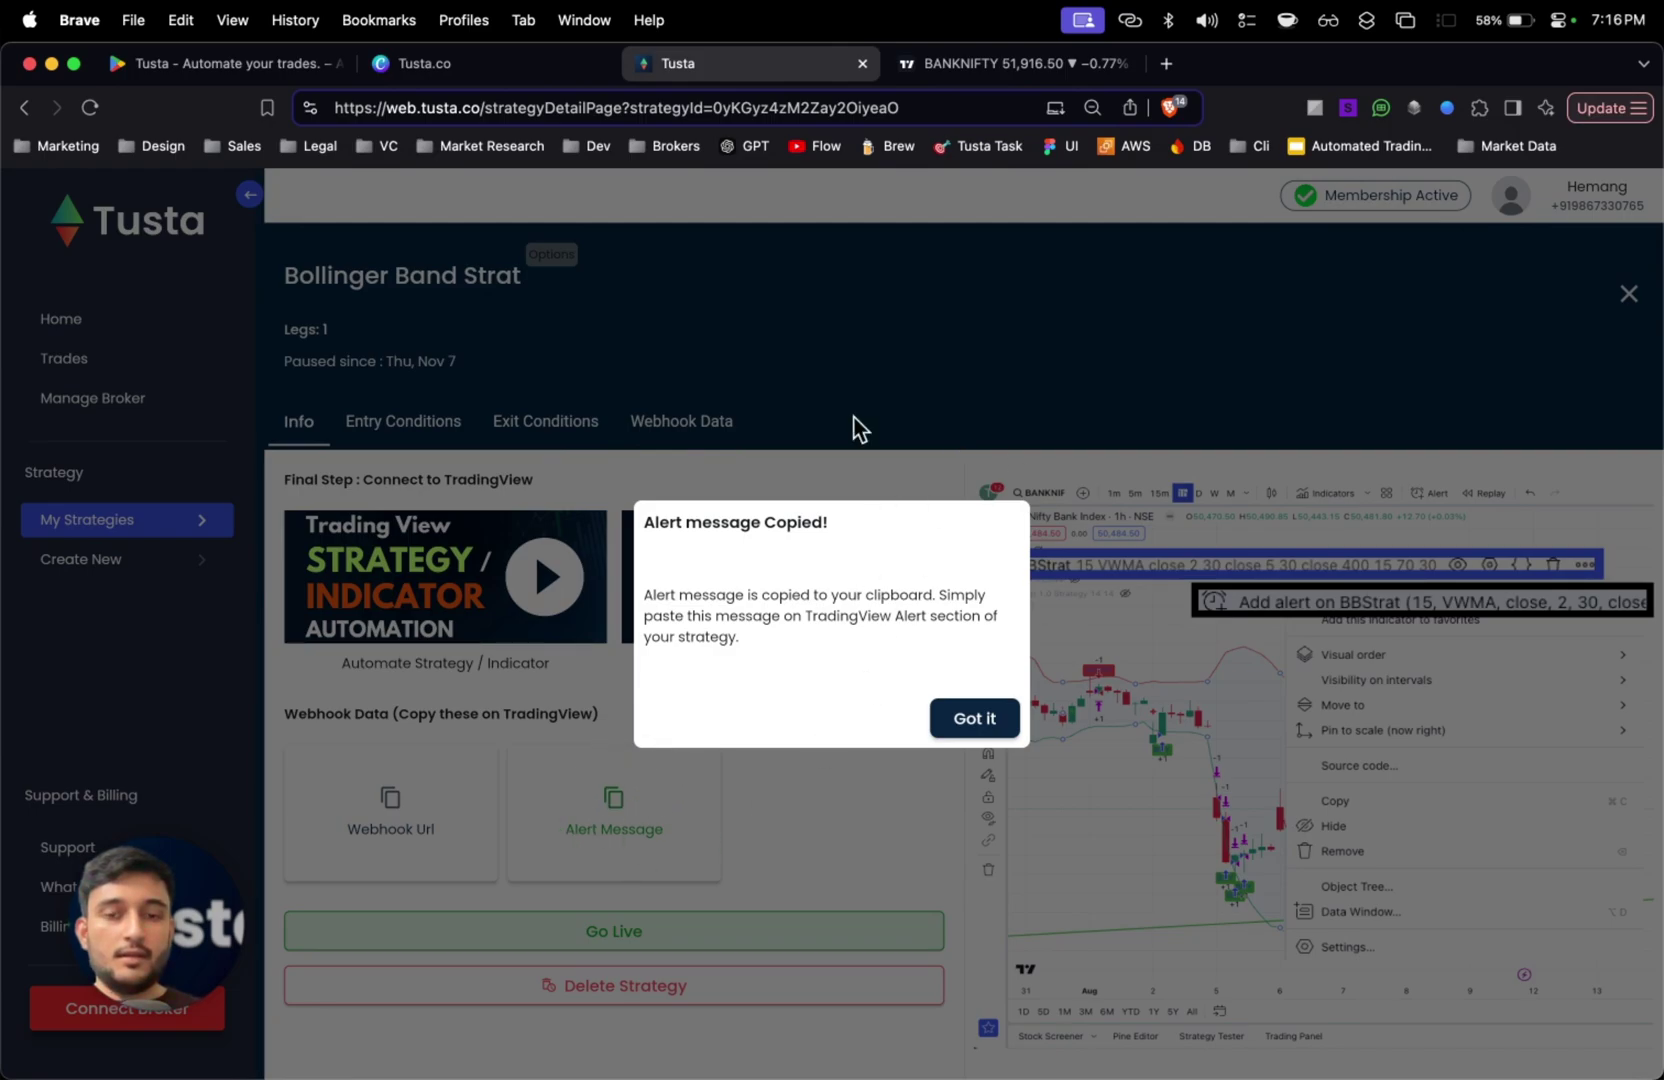
click(932, 63)
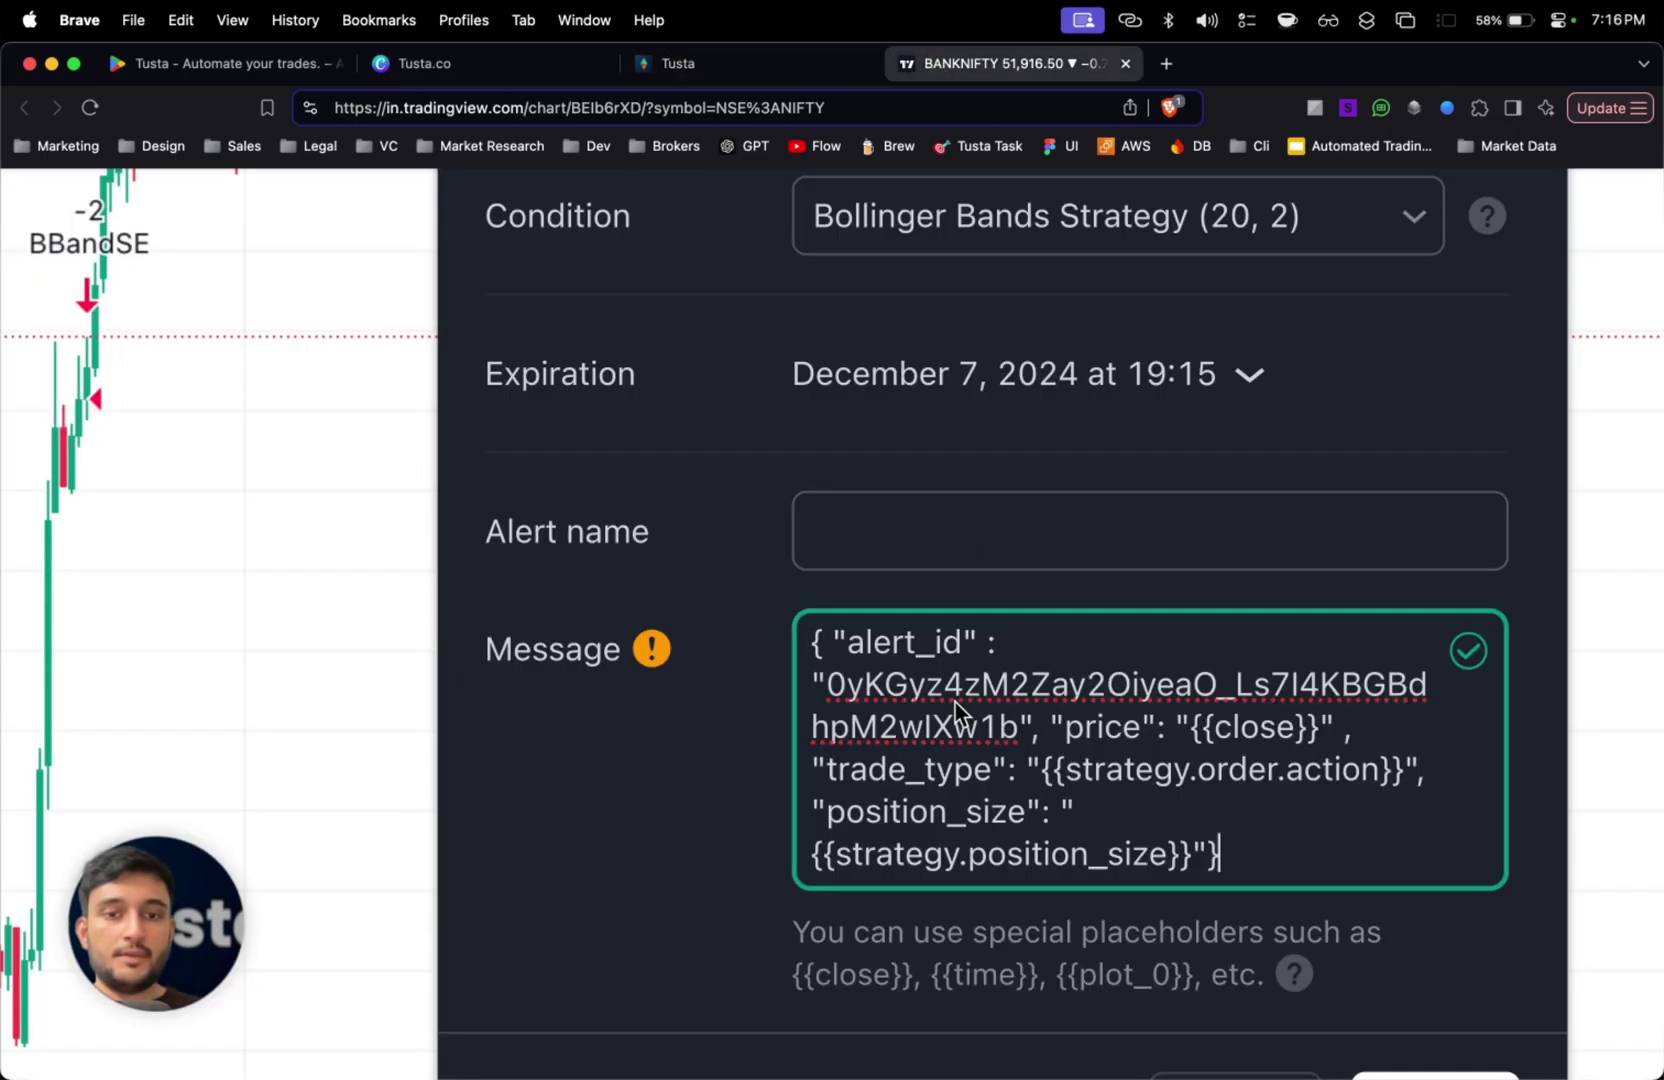
scroll(956, 702, down, 5)
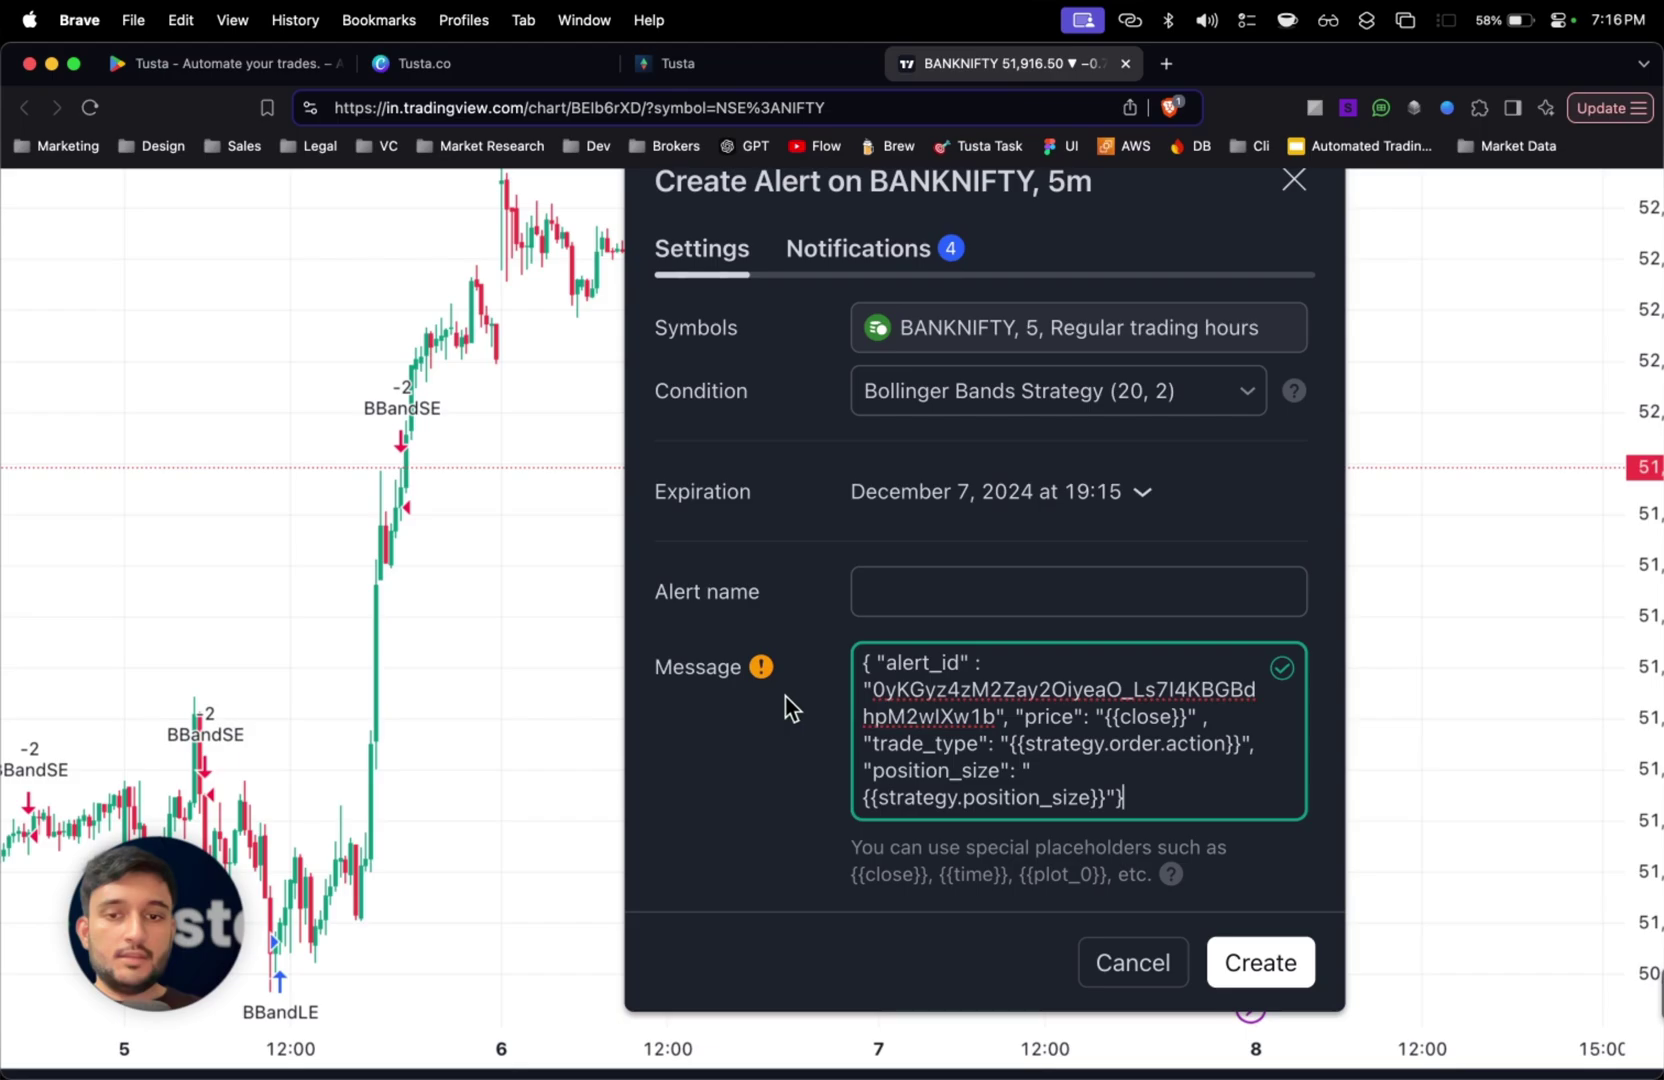
scroll(785, 706, down, 2)
click(896, 600)
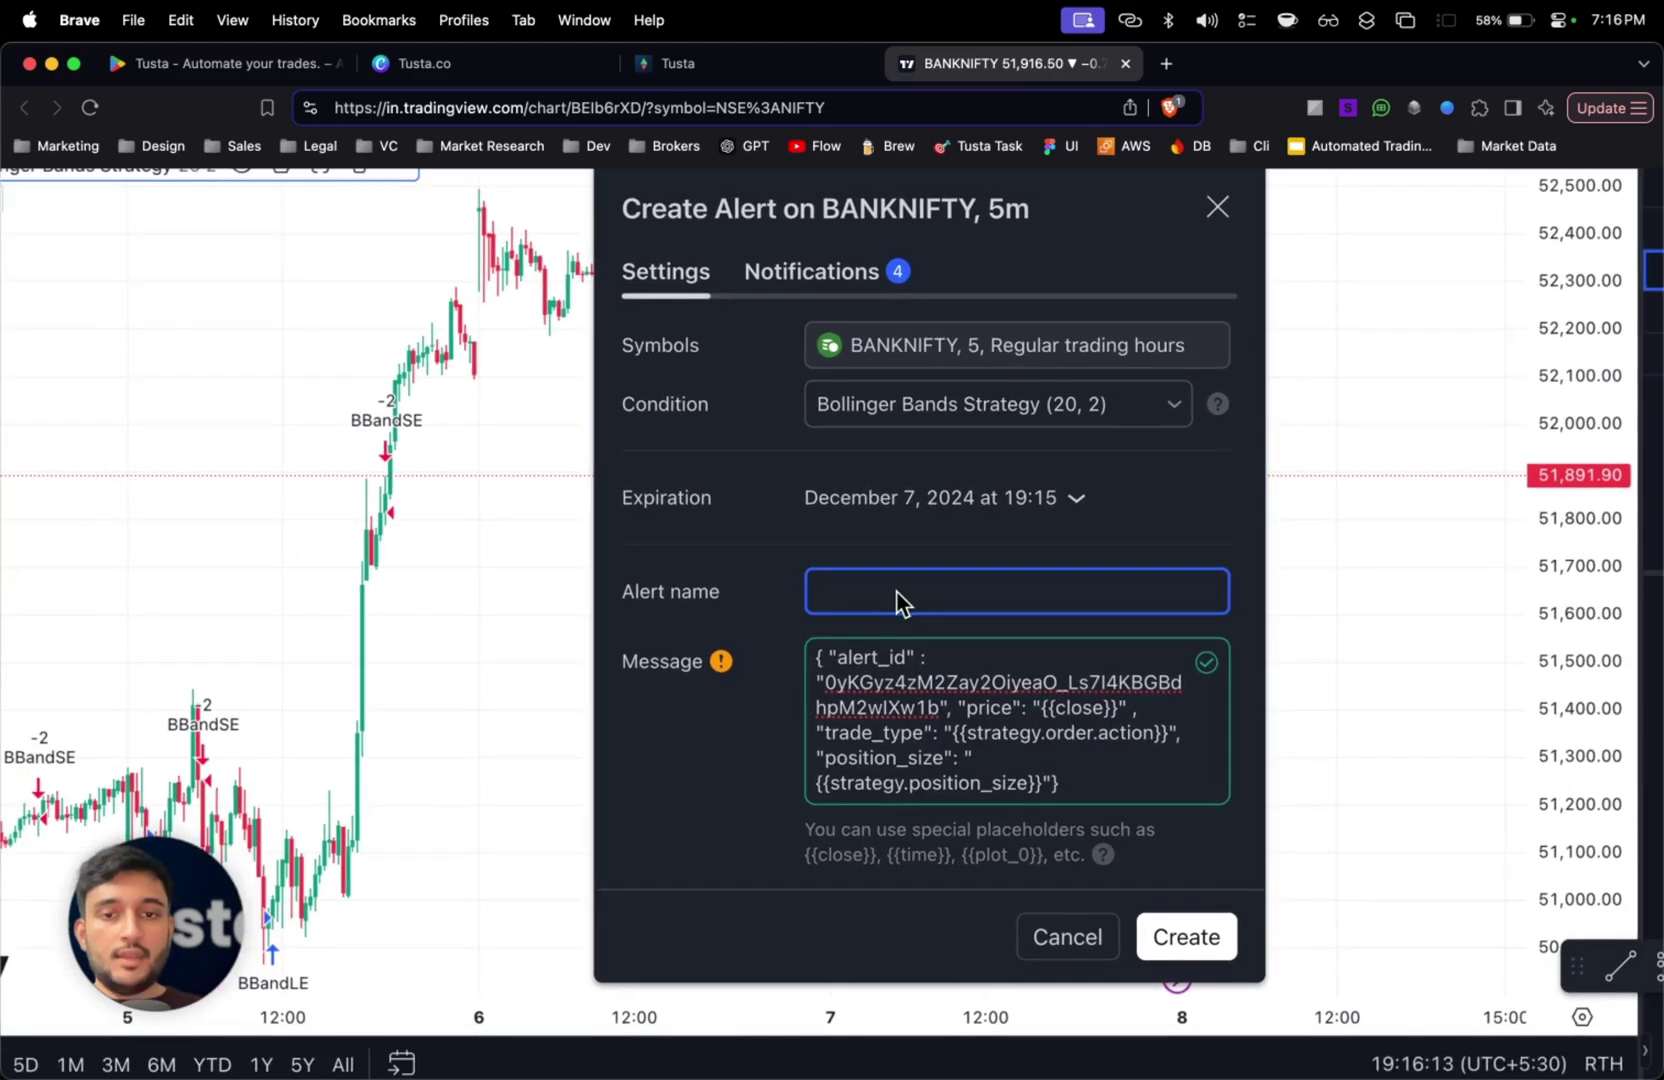
text(Tusta Alert)
scroll(820, 610, down, 1)
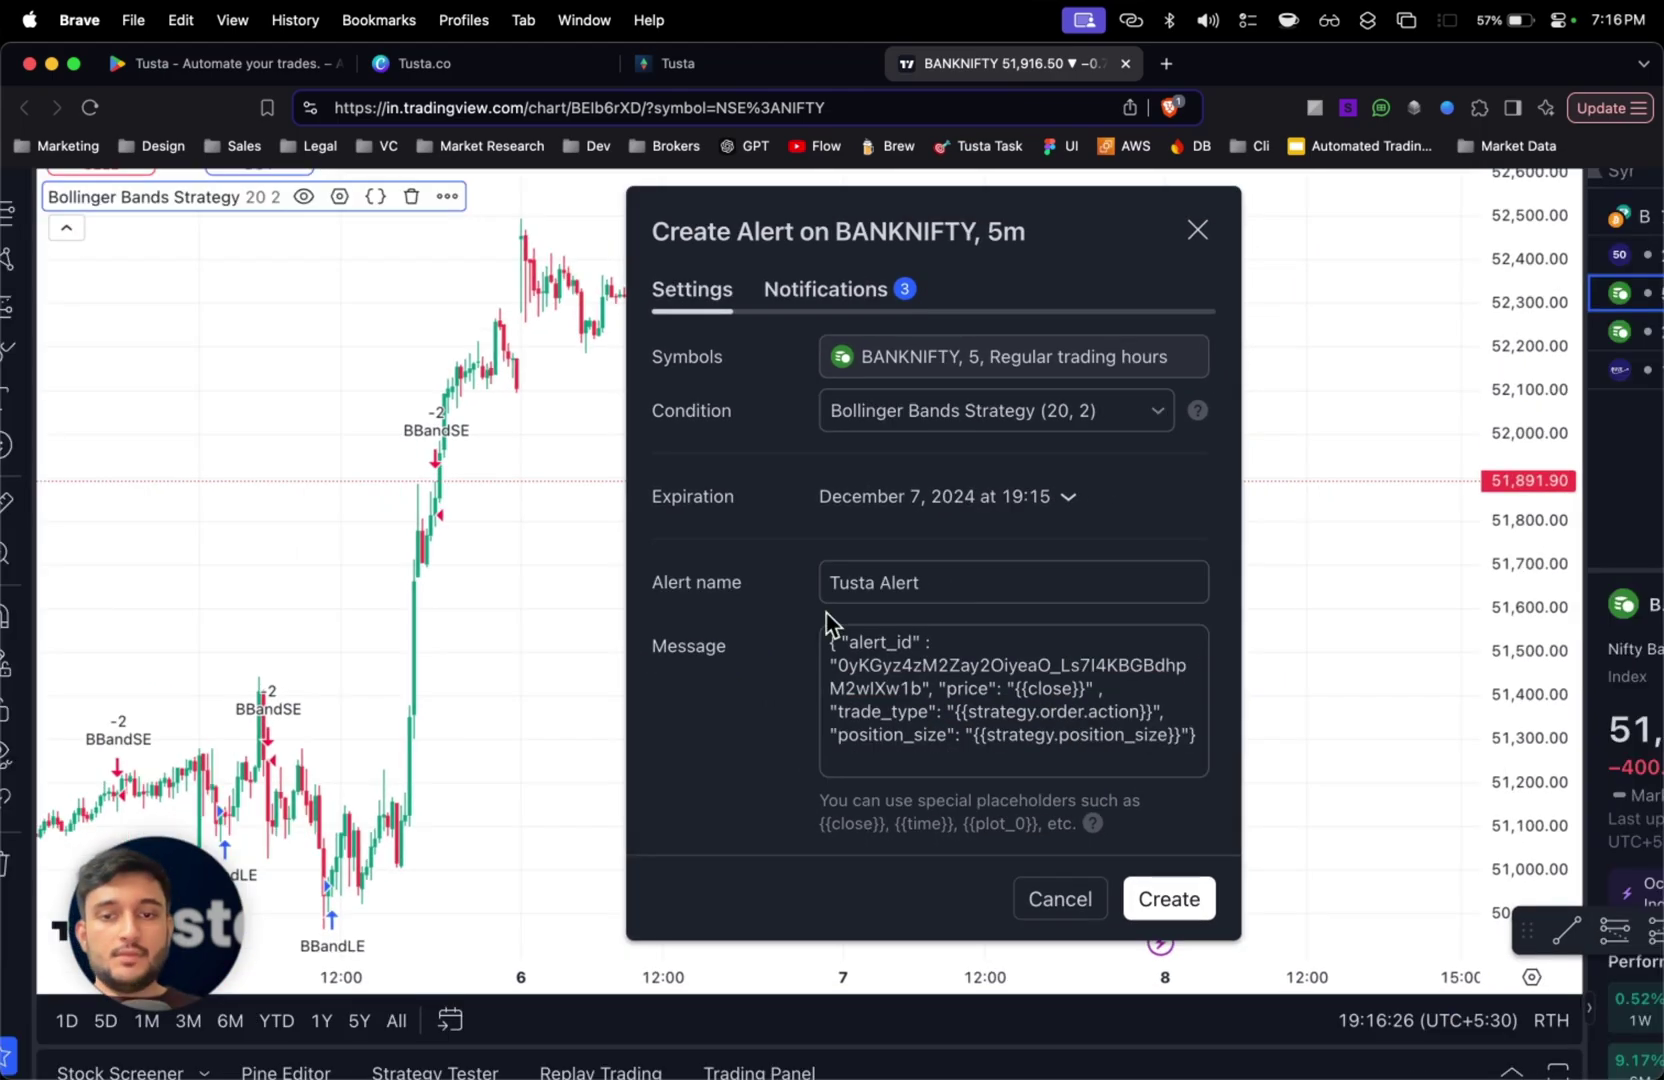
Step: Enable Webhook URL notification on the alert and copy the strategy's webhook URL from Tusta
click(856, 296)
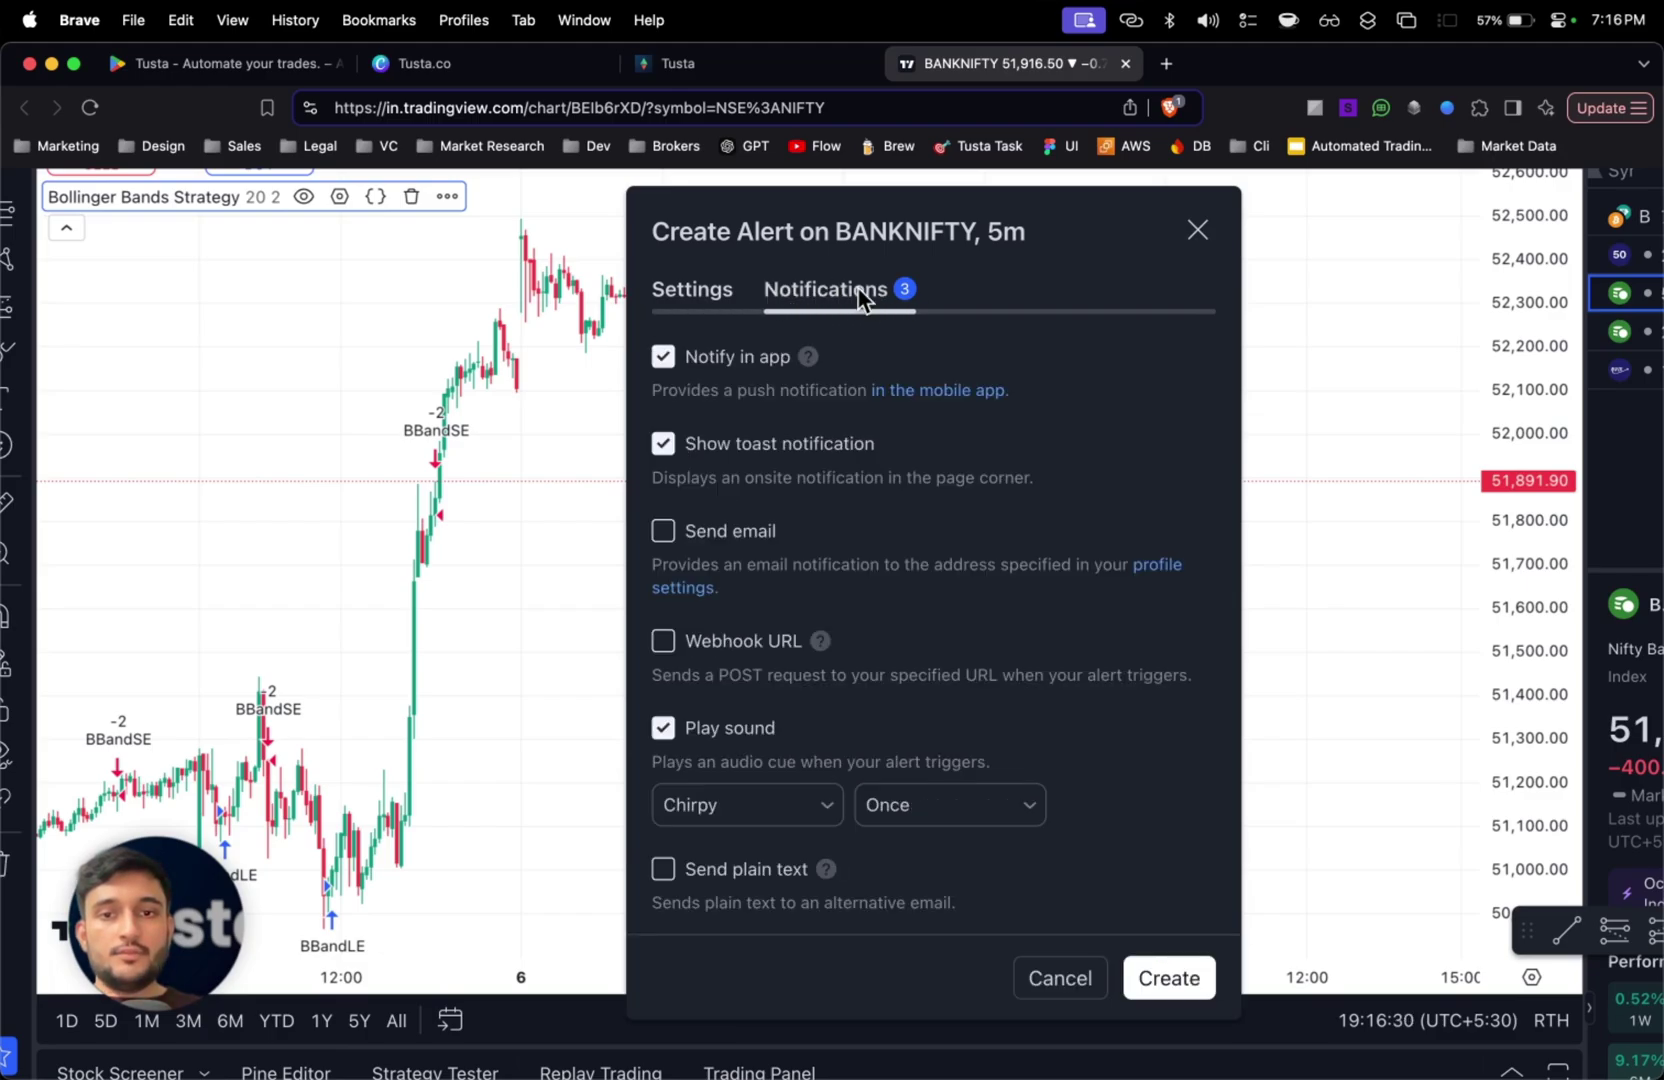
click(664, 641)
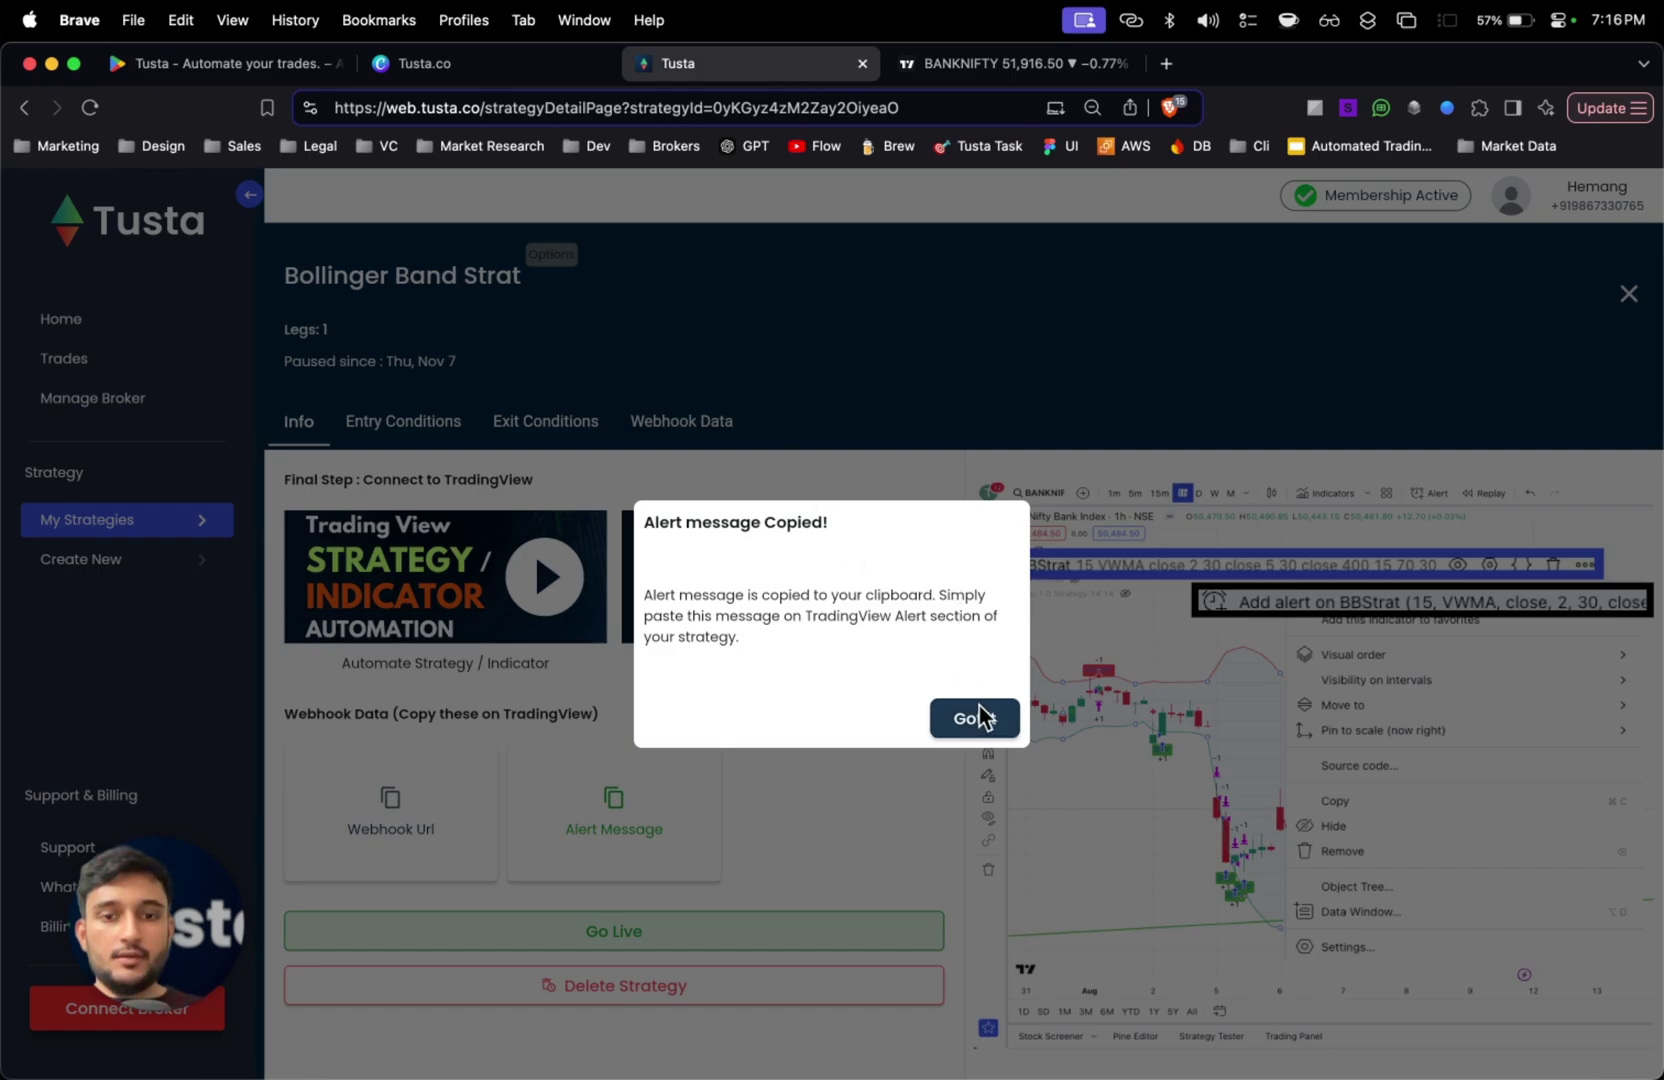
click(976, 716)
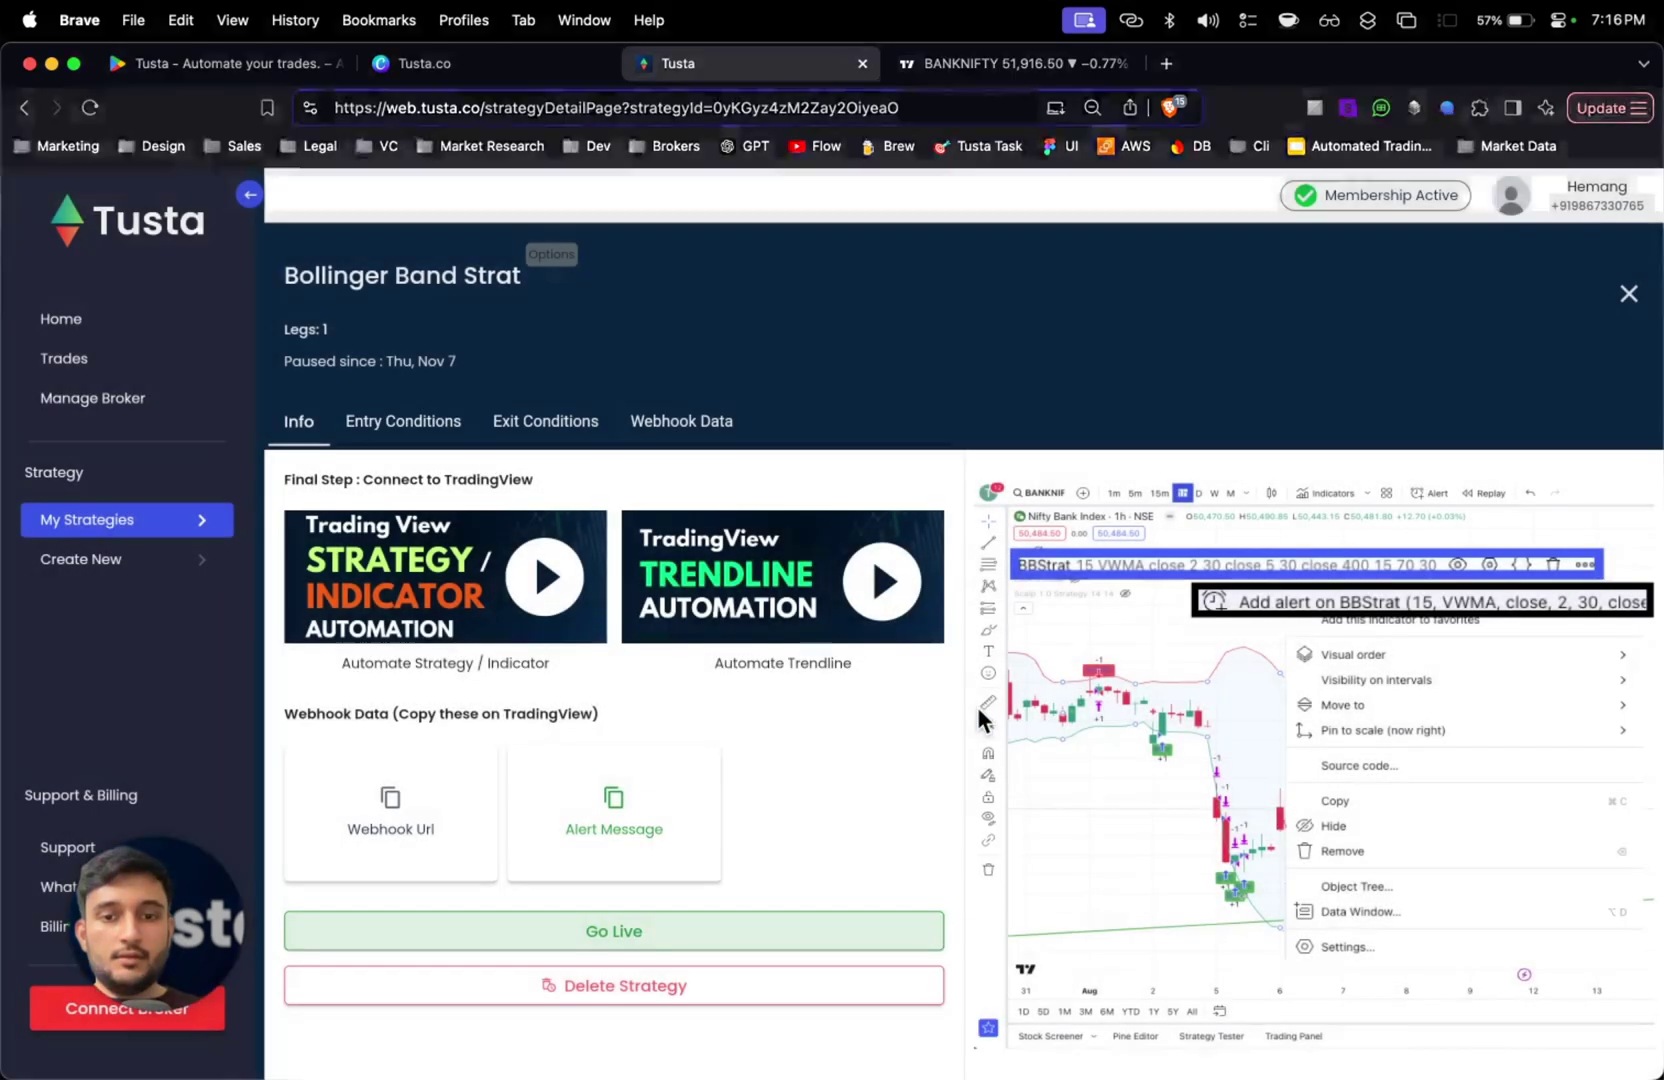
click(393, 803)
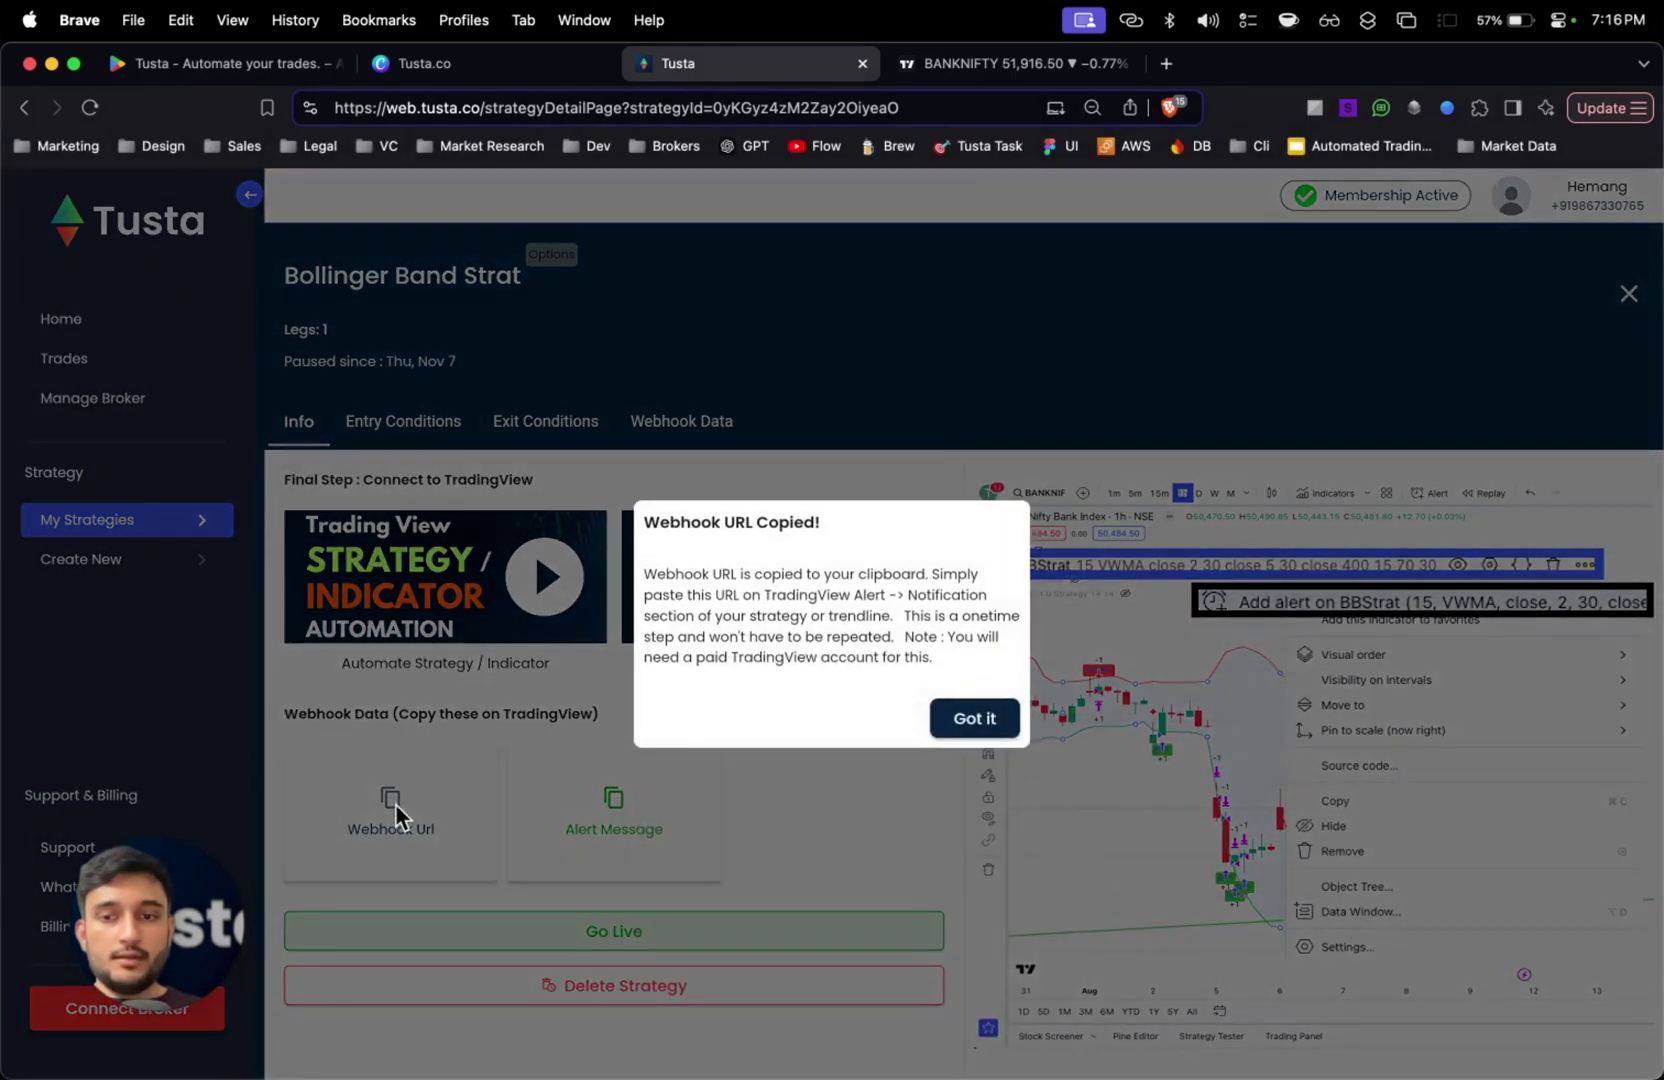
click(967, 714)
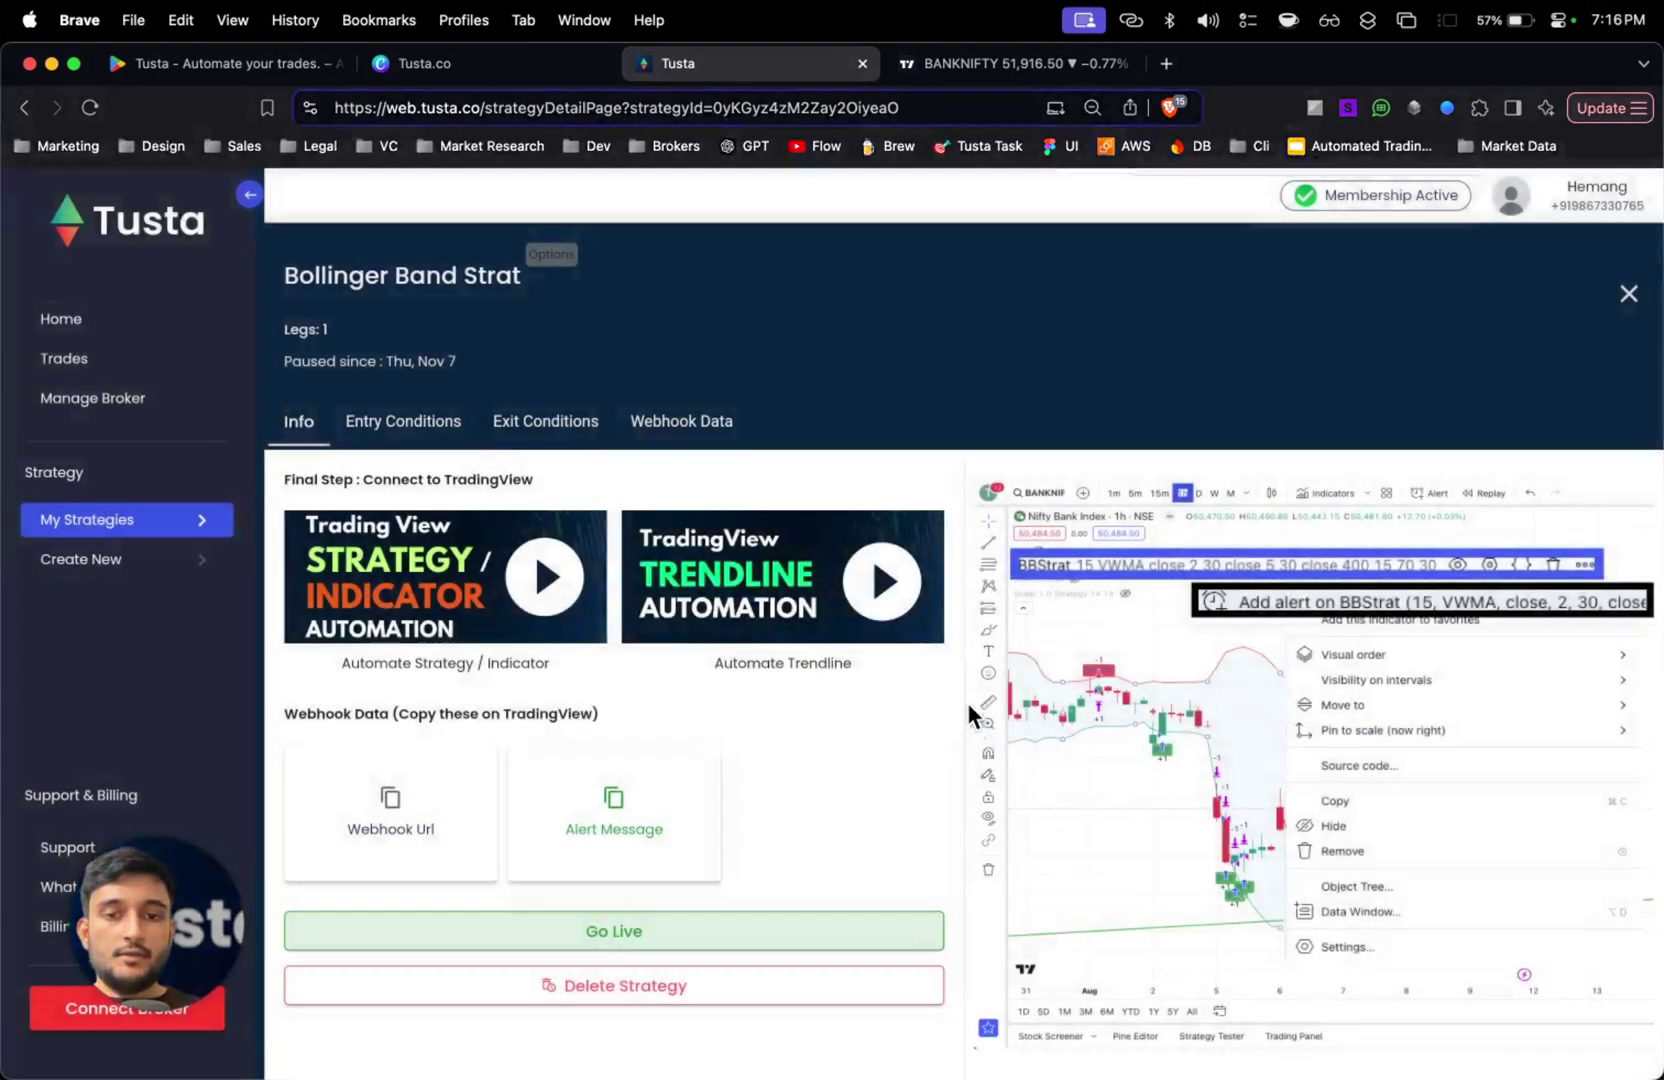
click(900, 75)
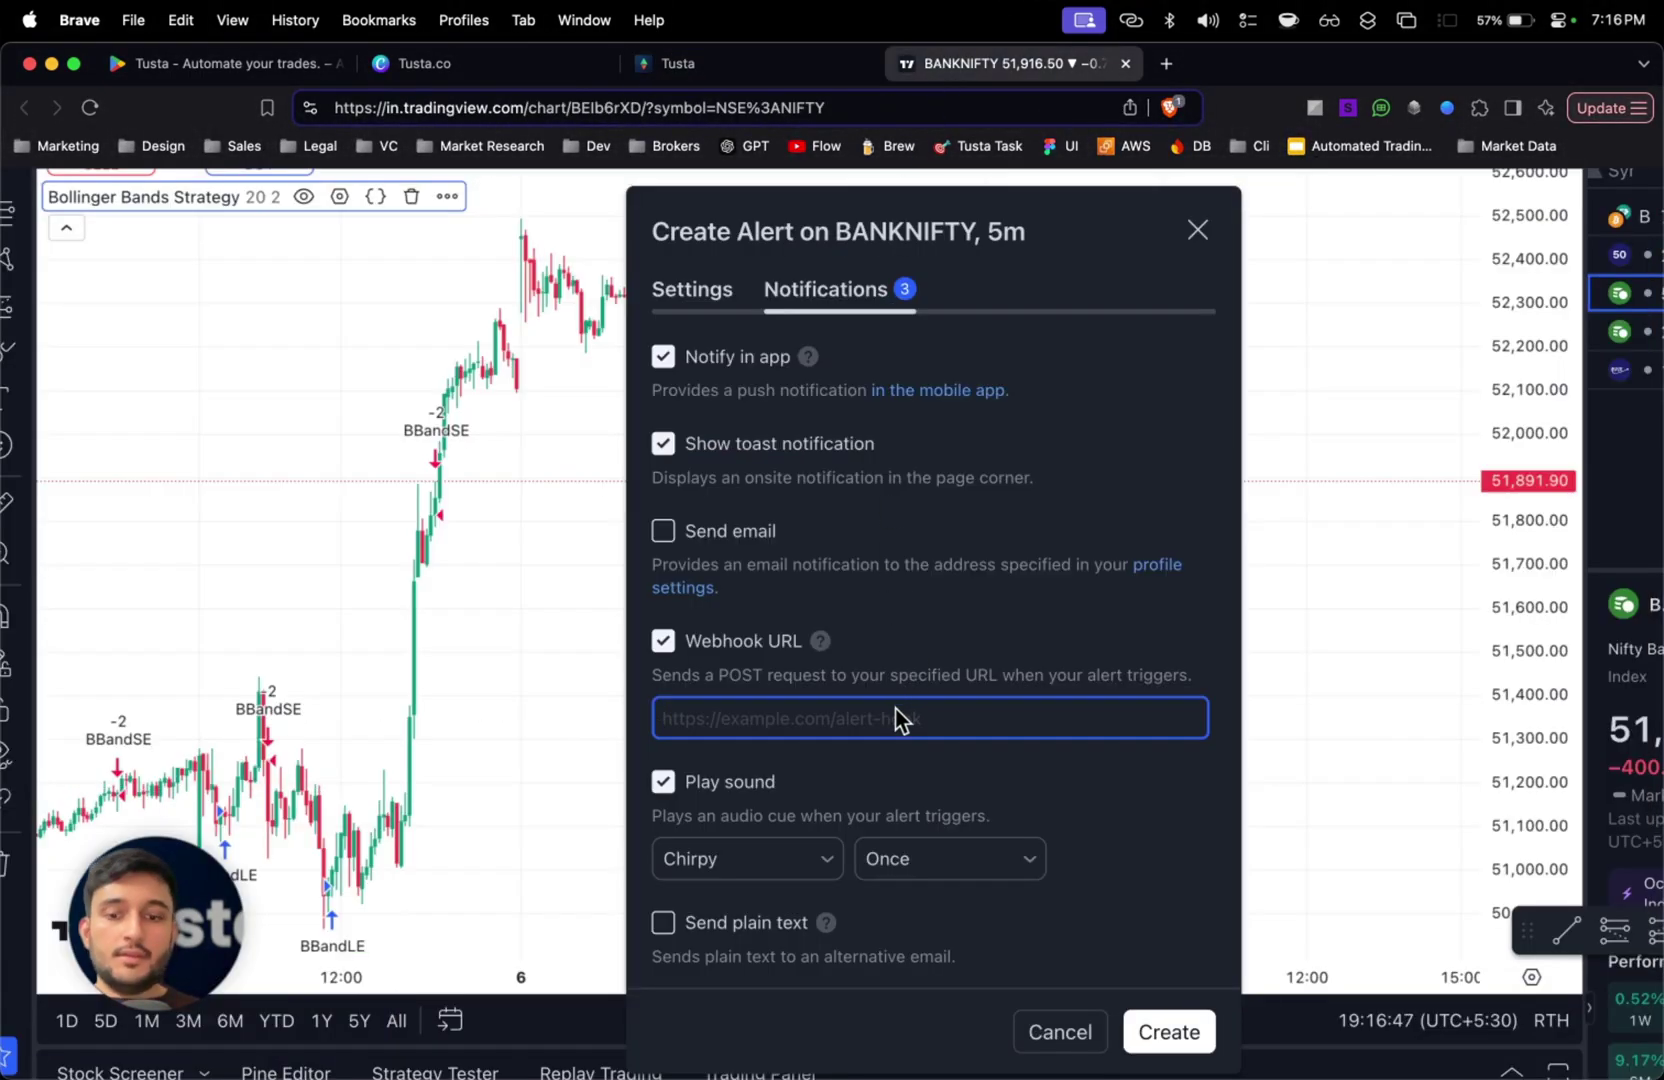
key(super+v)
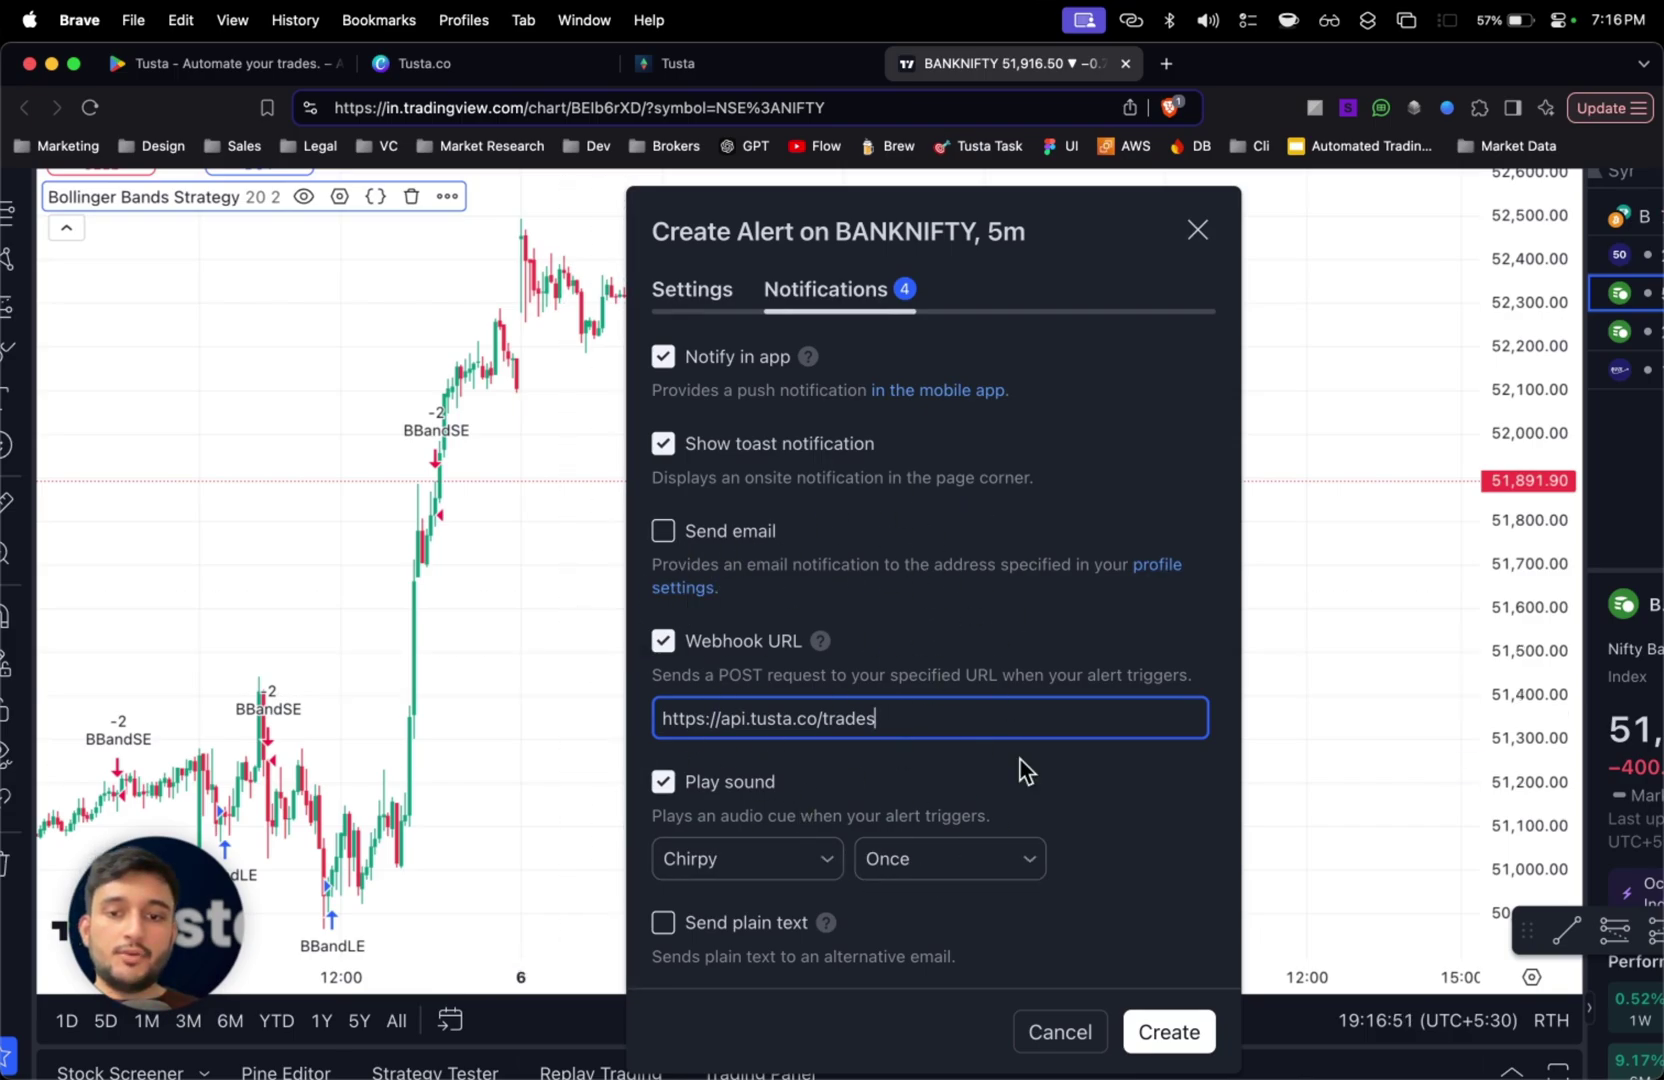
click(738, 292)
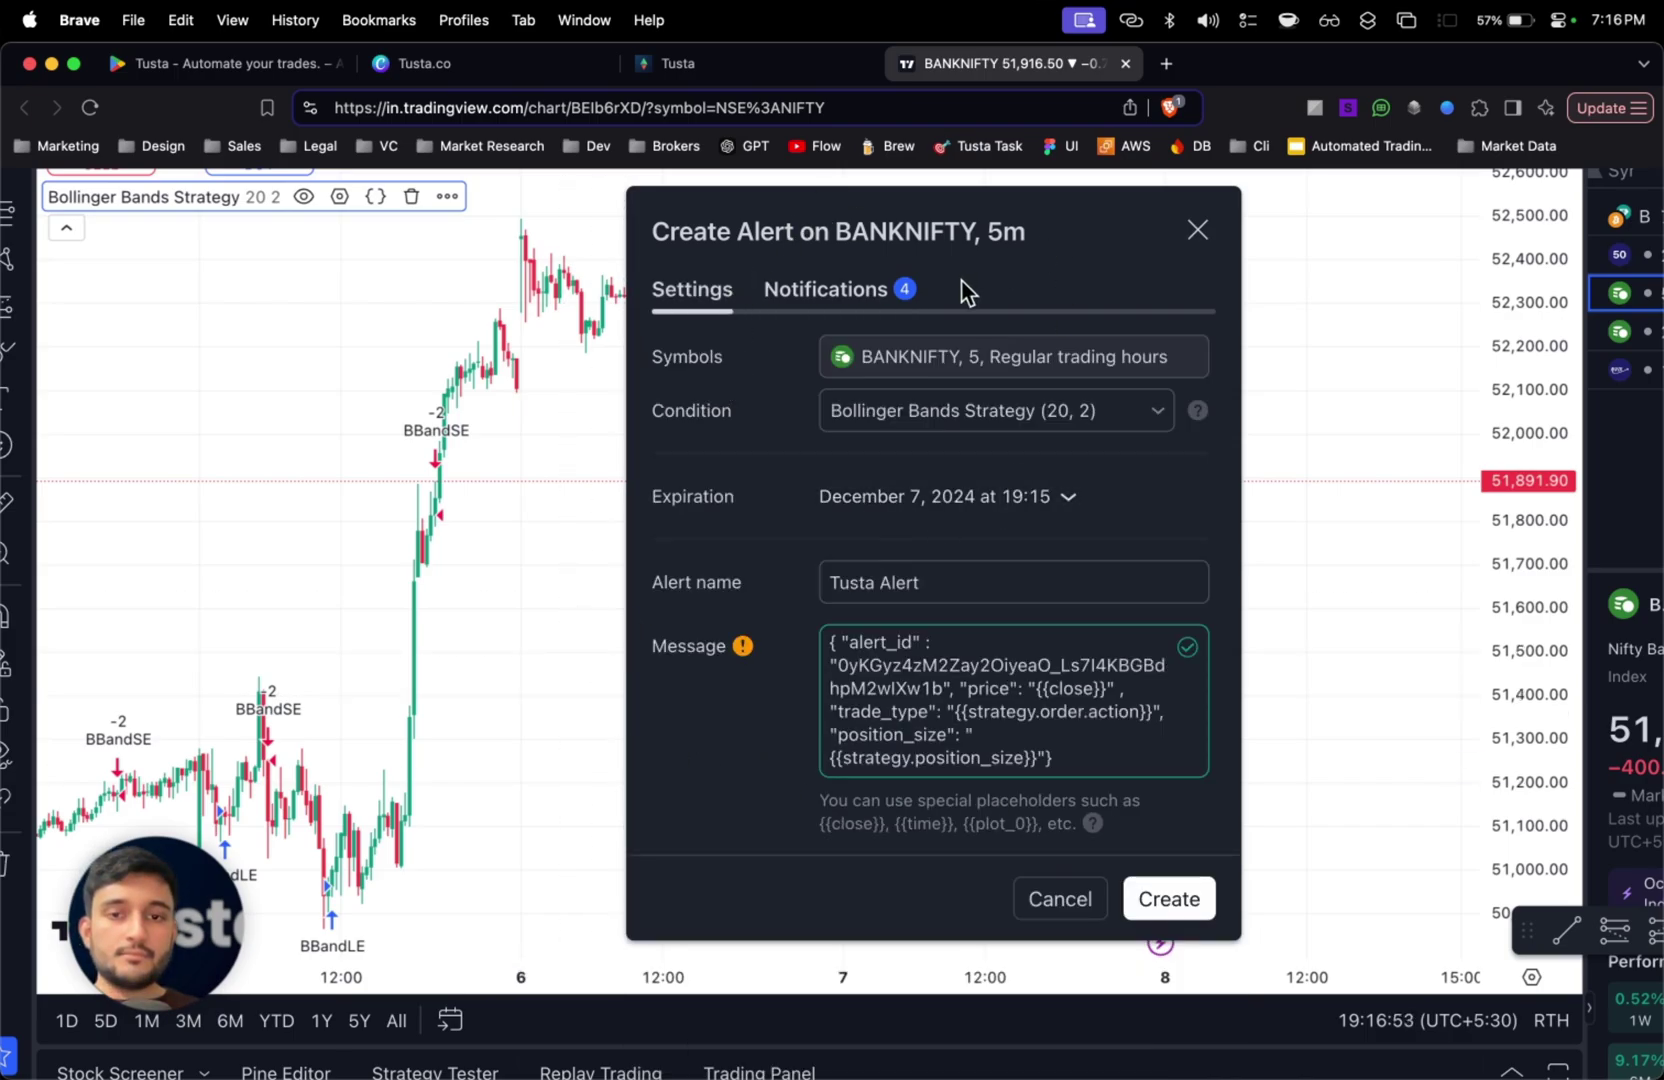
click(1168, 899)
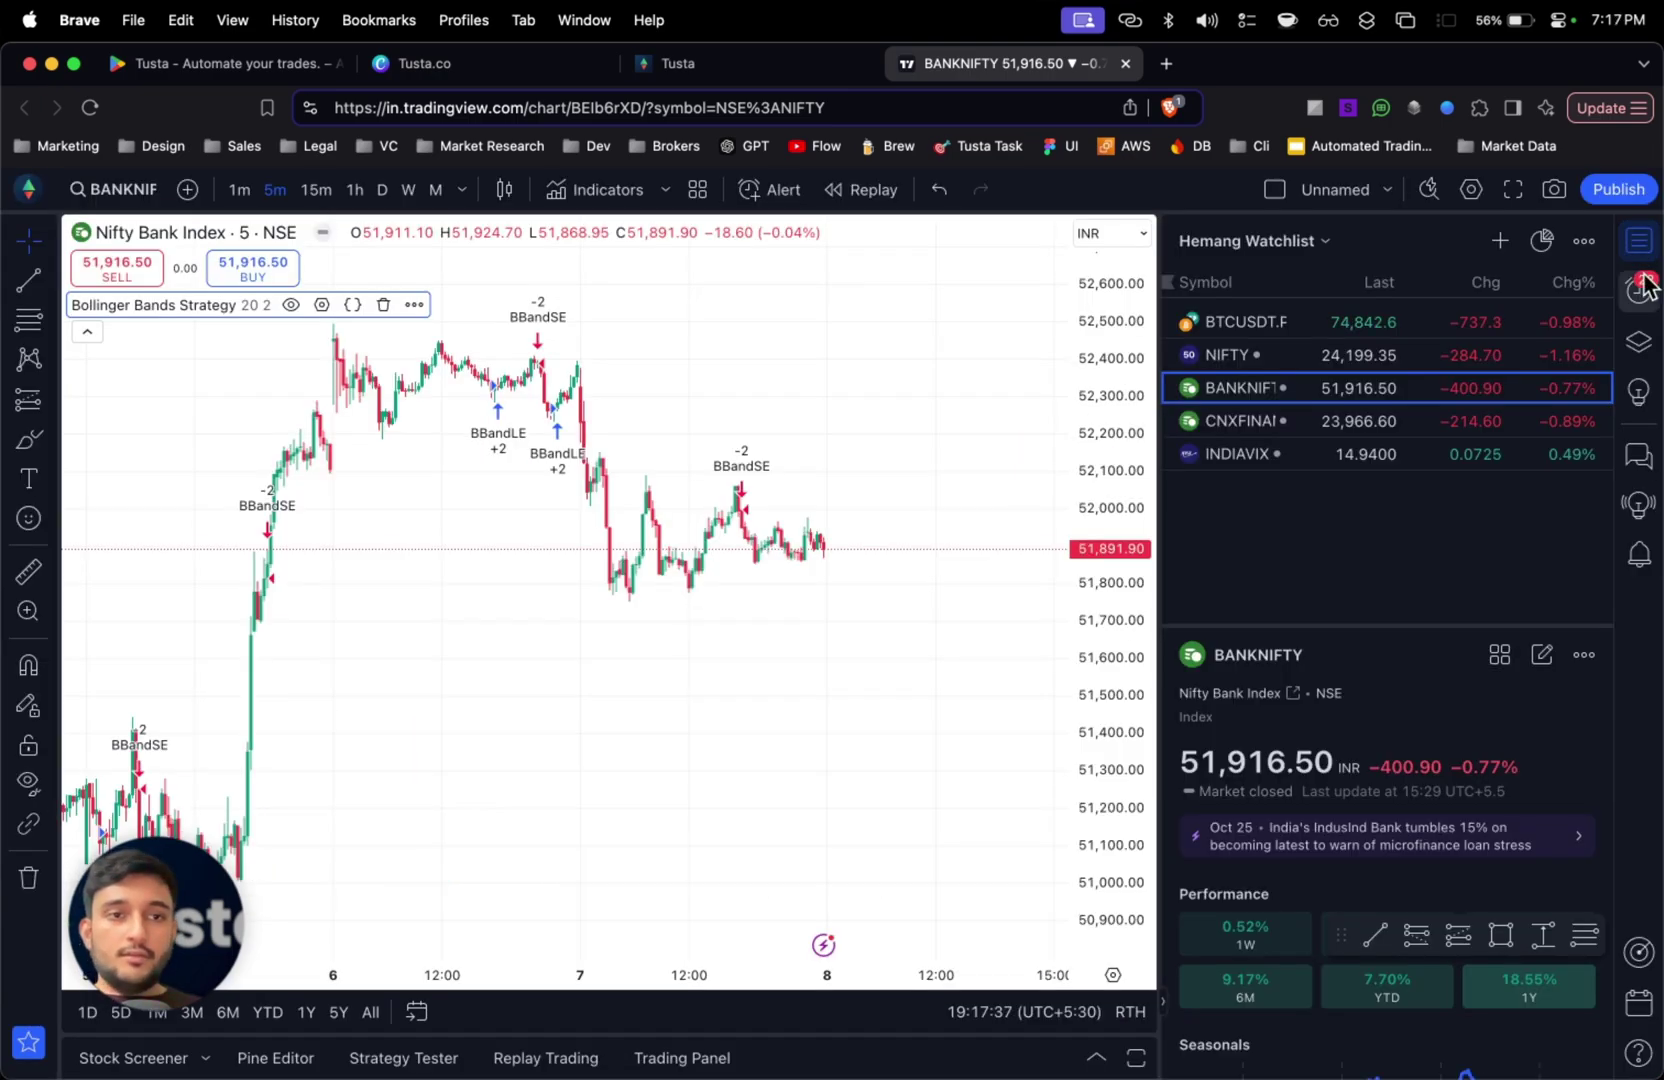
click(1638, 291)
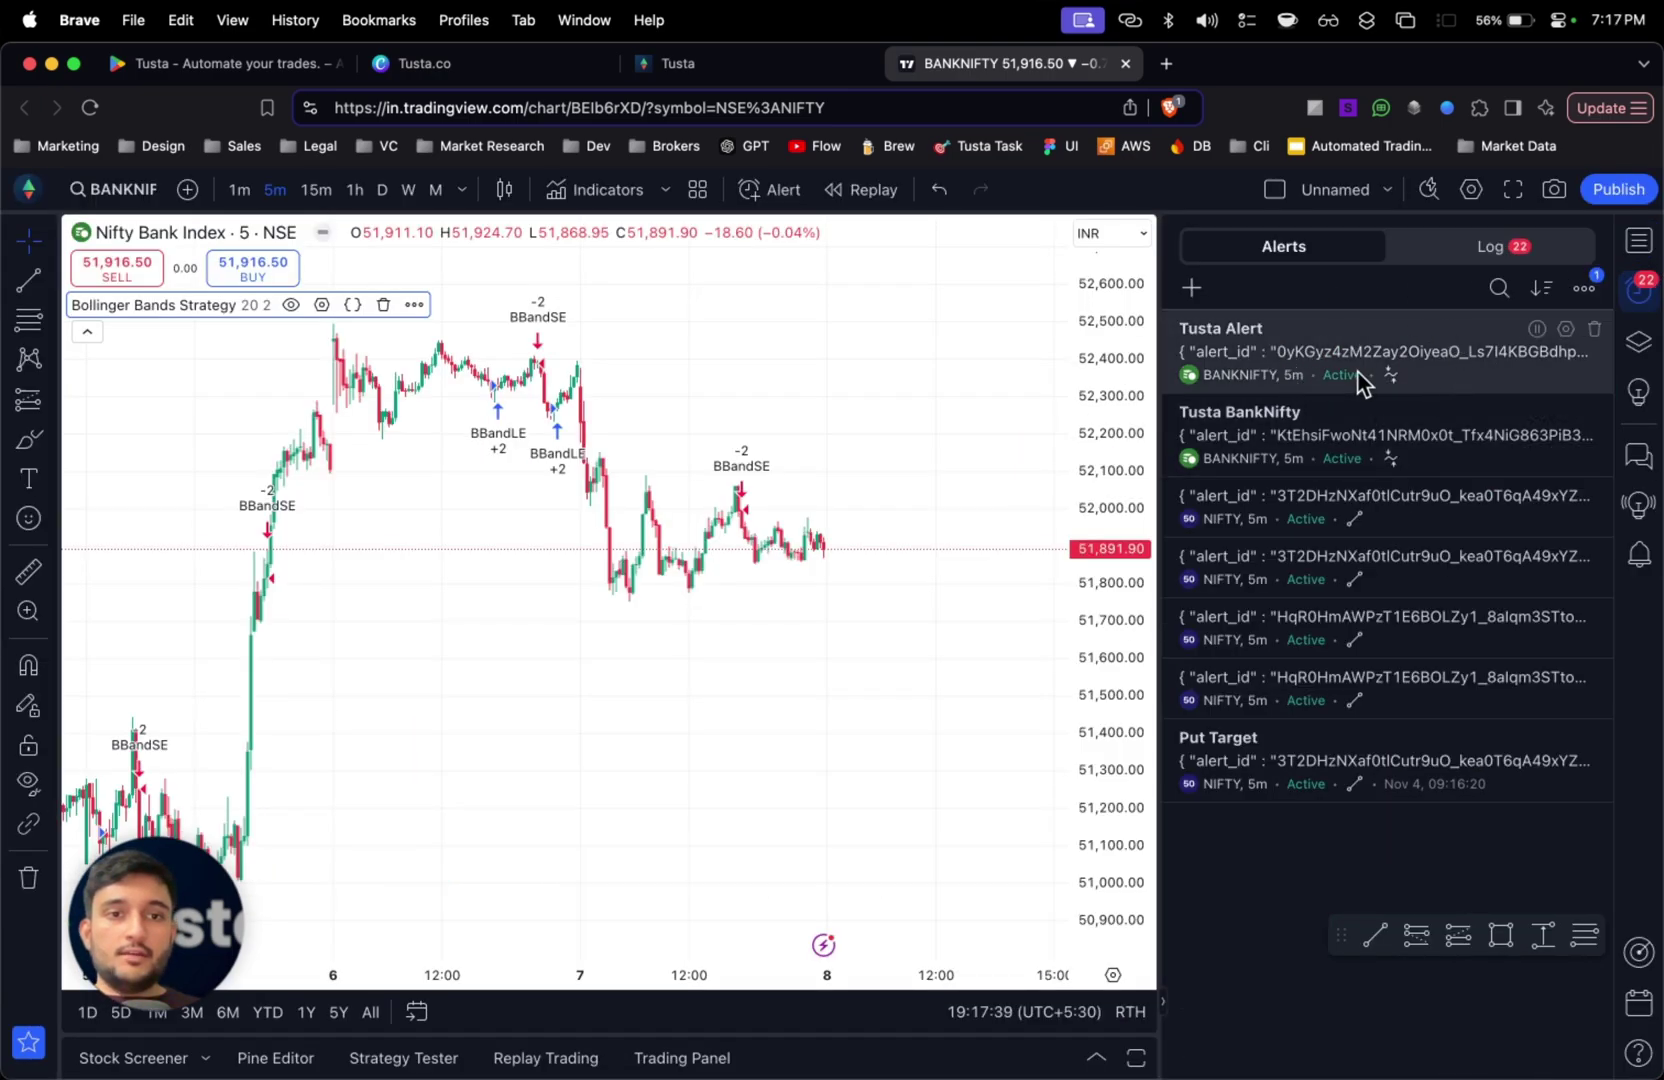
mouse_move(1358, 372)
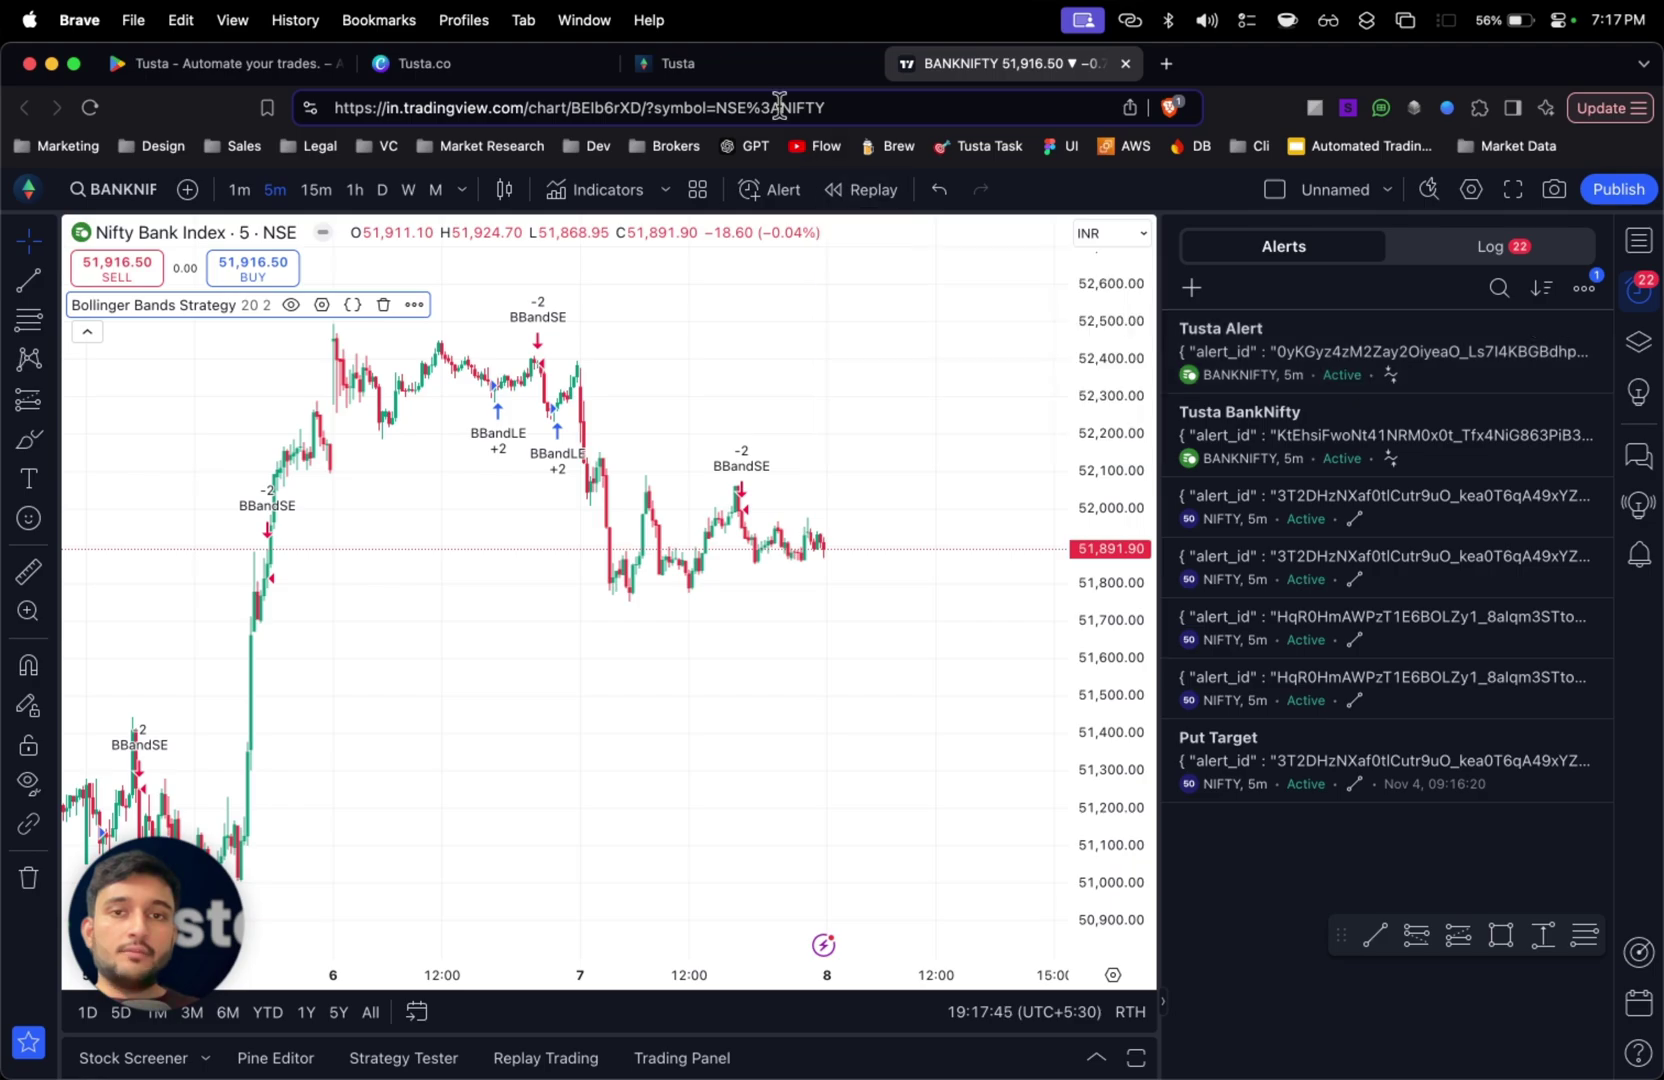
Step: Put the Bollinger Band Strat strategy live in Tusta and check the BANKNIFTY chart in TradingView
click(801, 78)
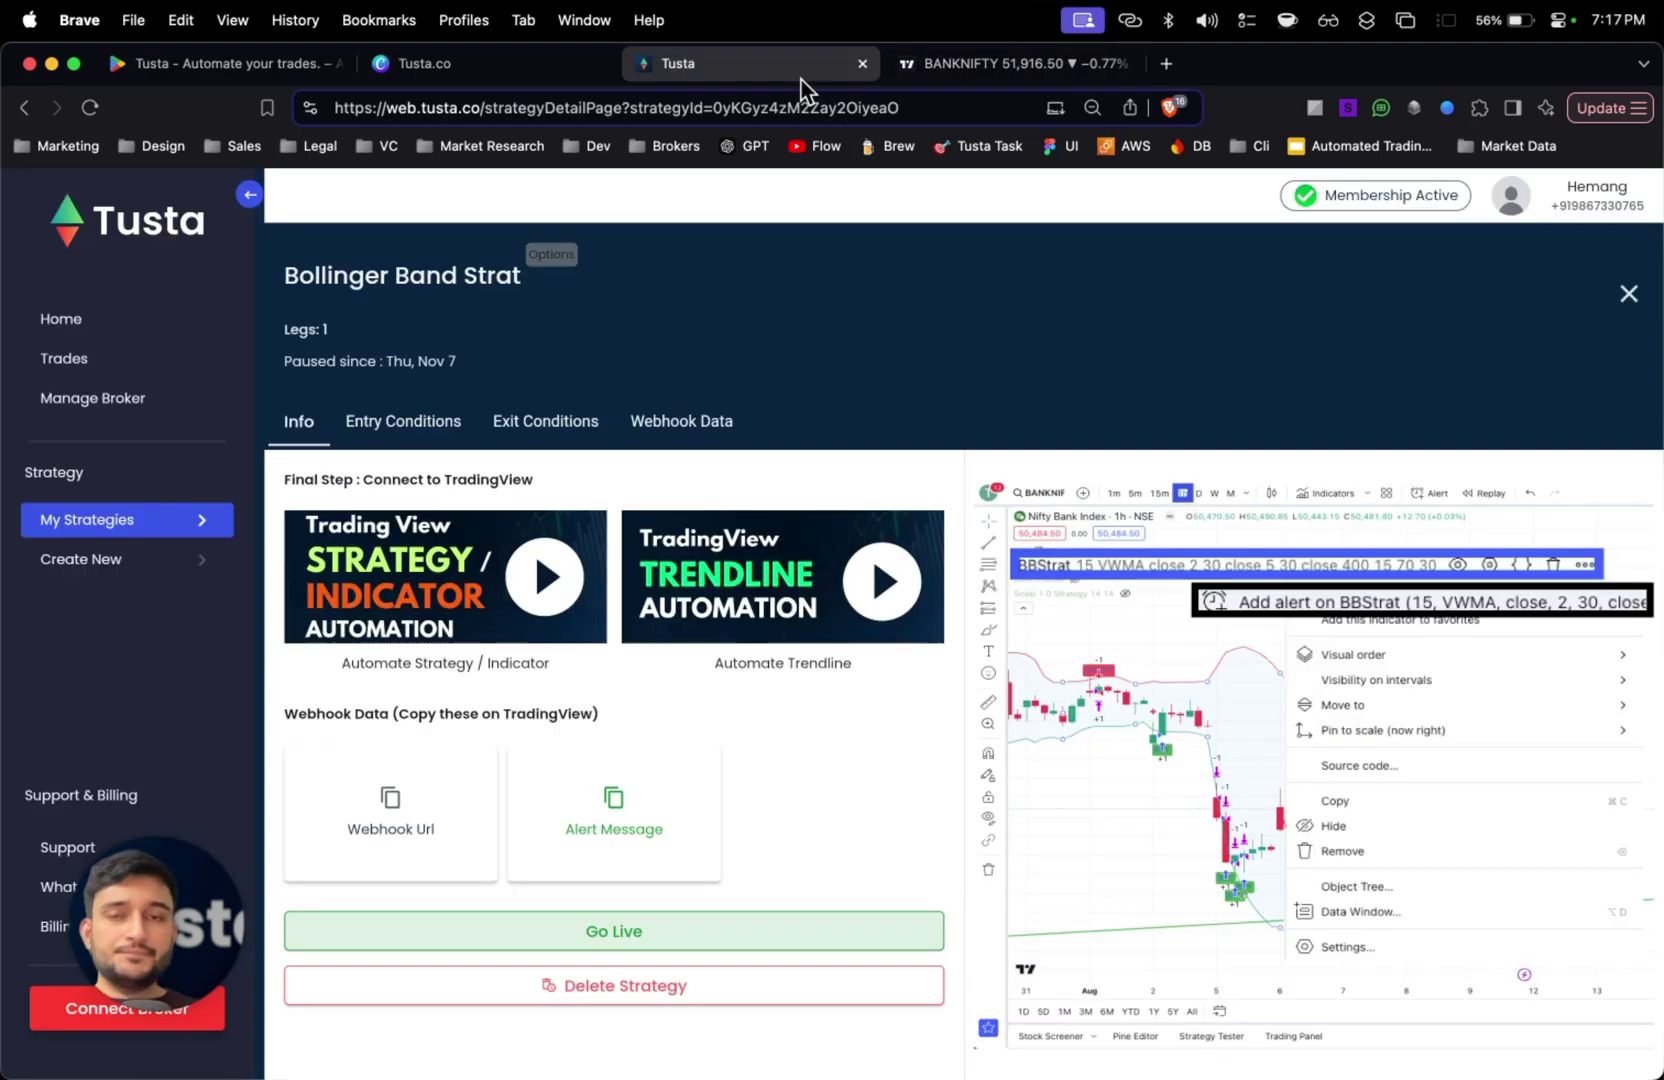
click(620, 933)
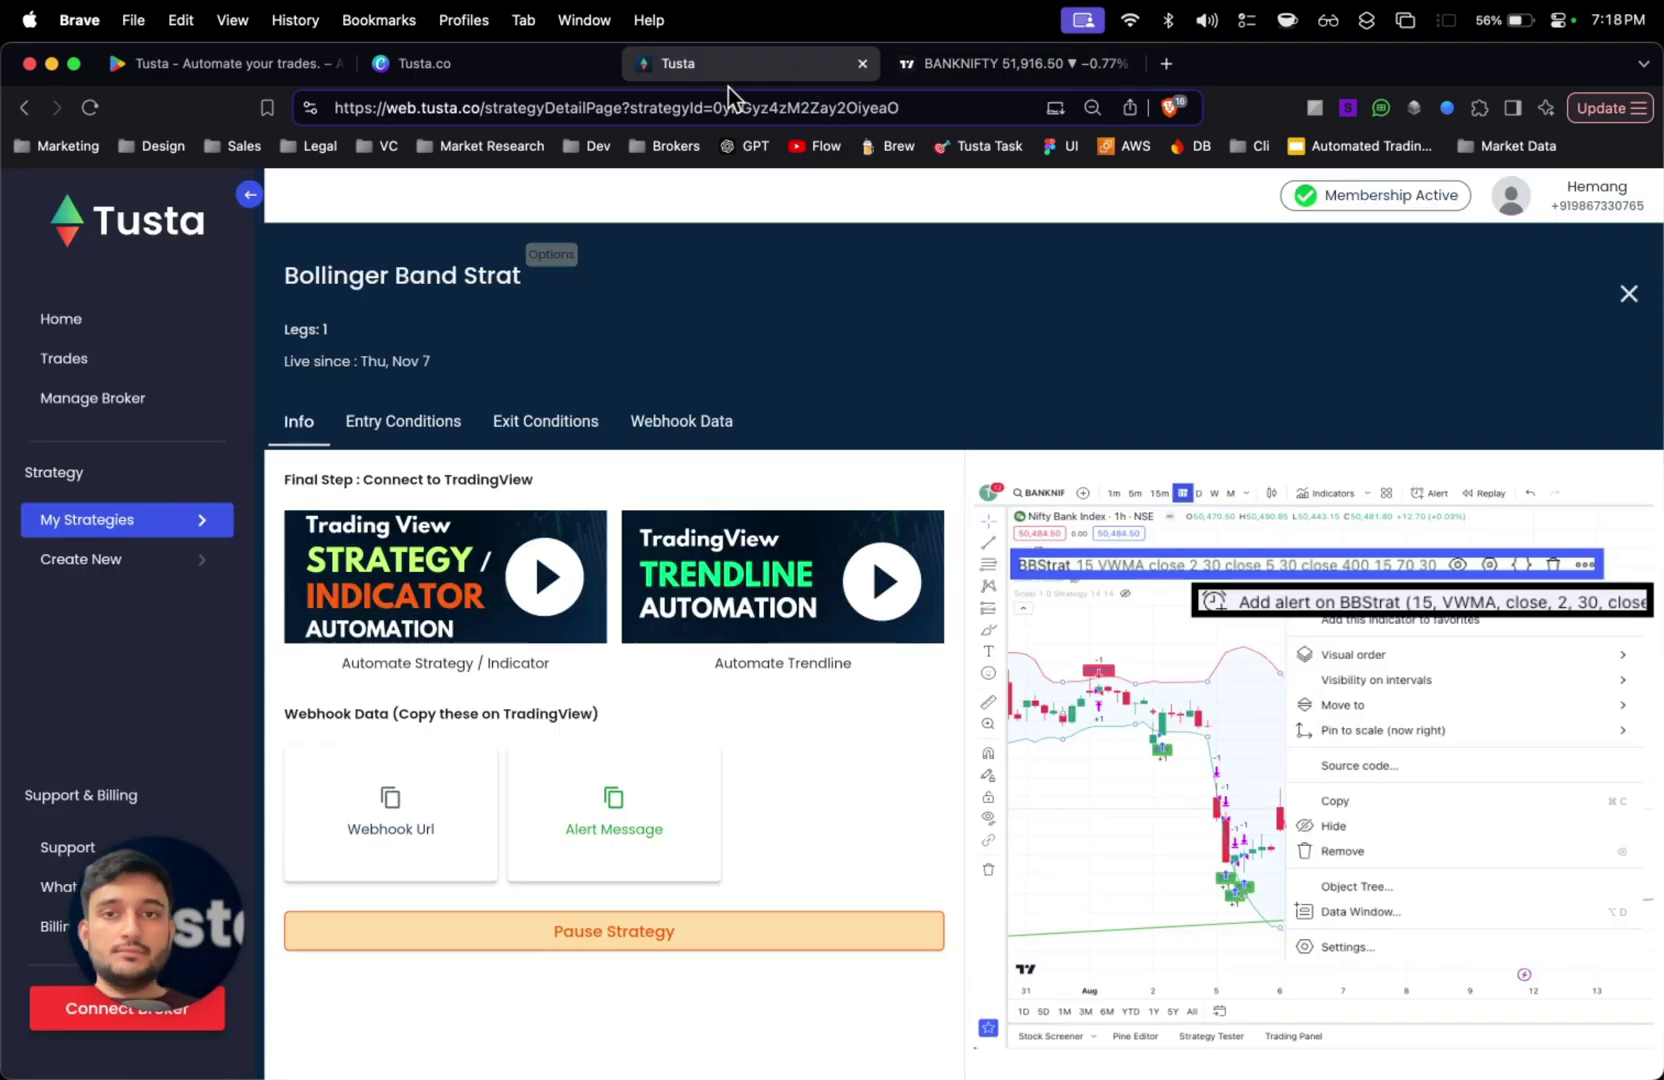
click(926, 74)
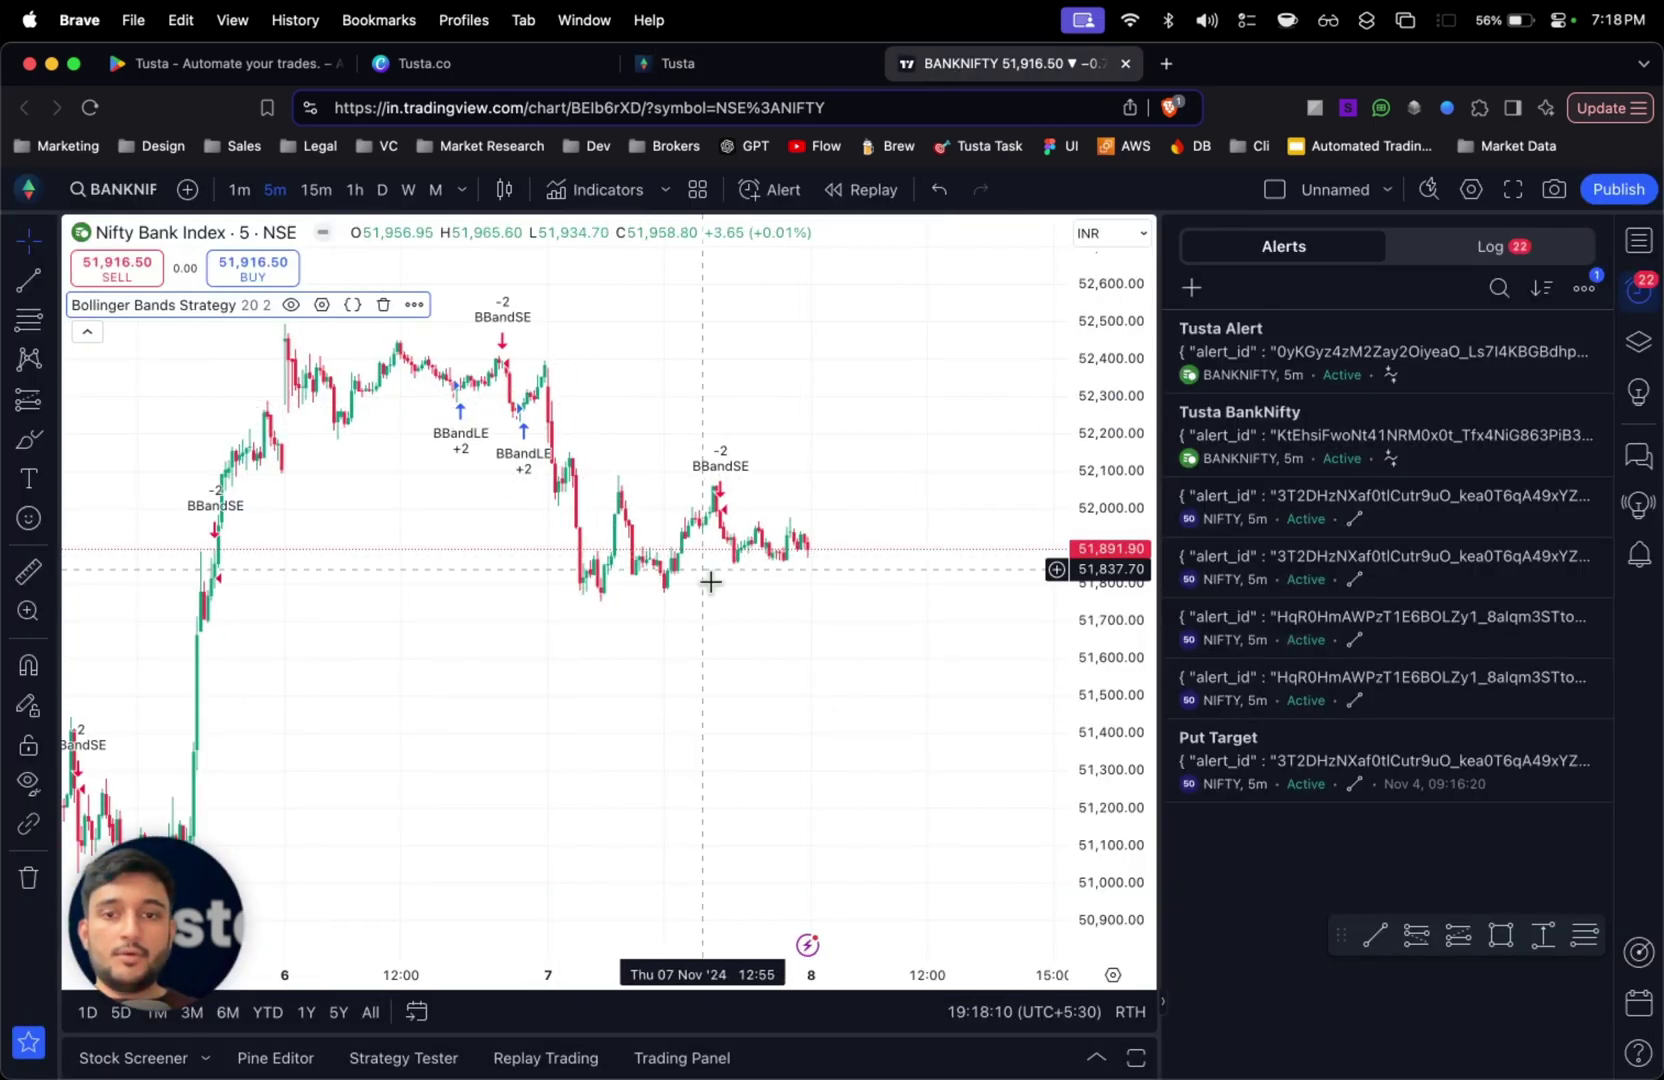
click(700, 63)
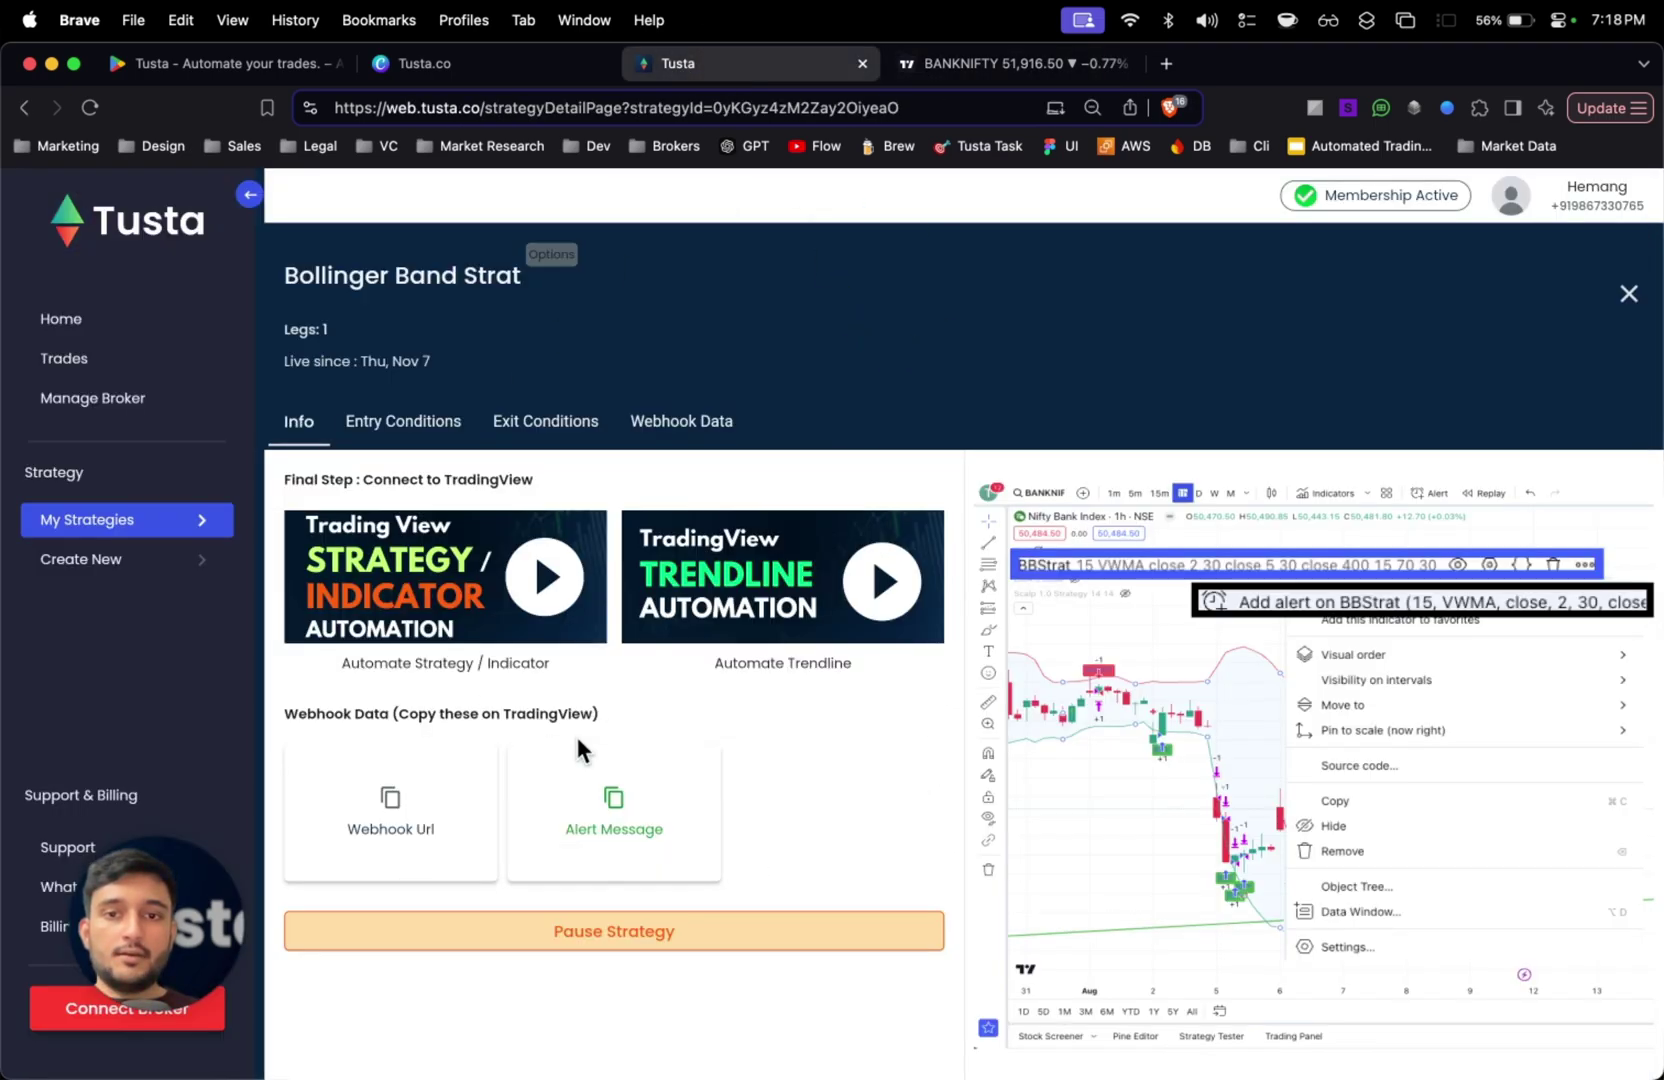
drag(115, 908, 1119, 231)
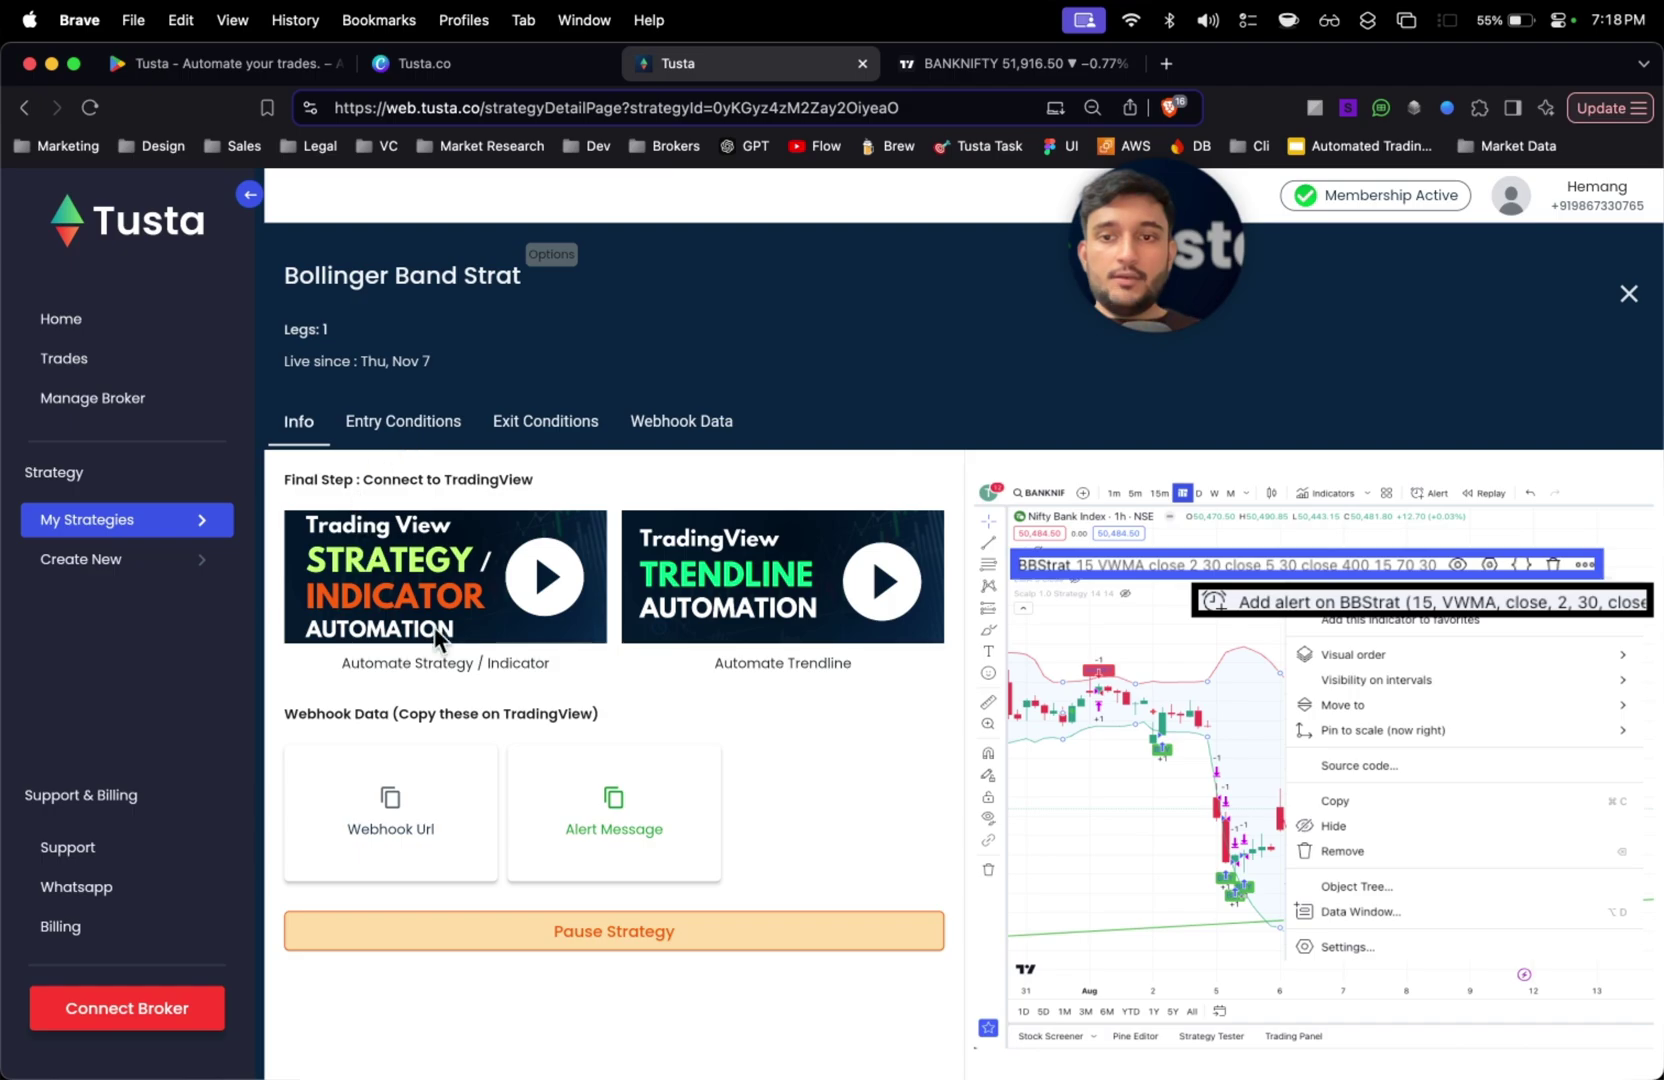
Step: Pause the Bollinger Band Strat strategy, agreeing to the conditions, and go back to the dashboard
click(686, 934)
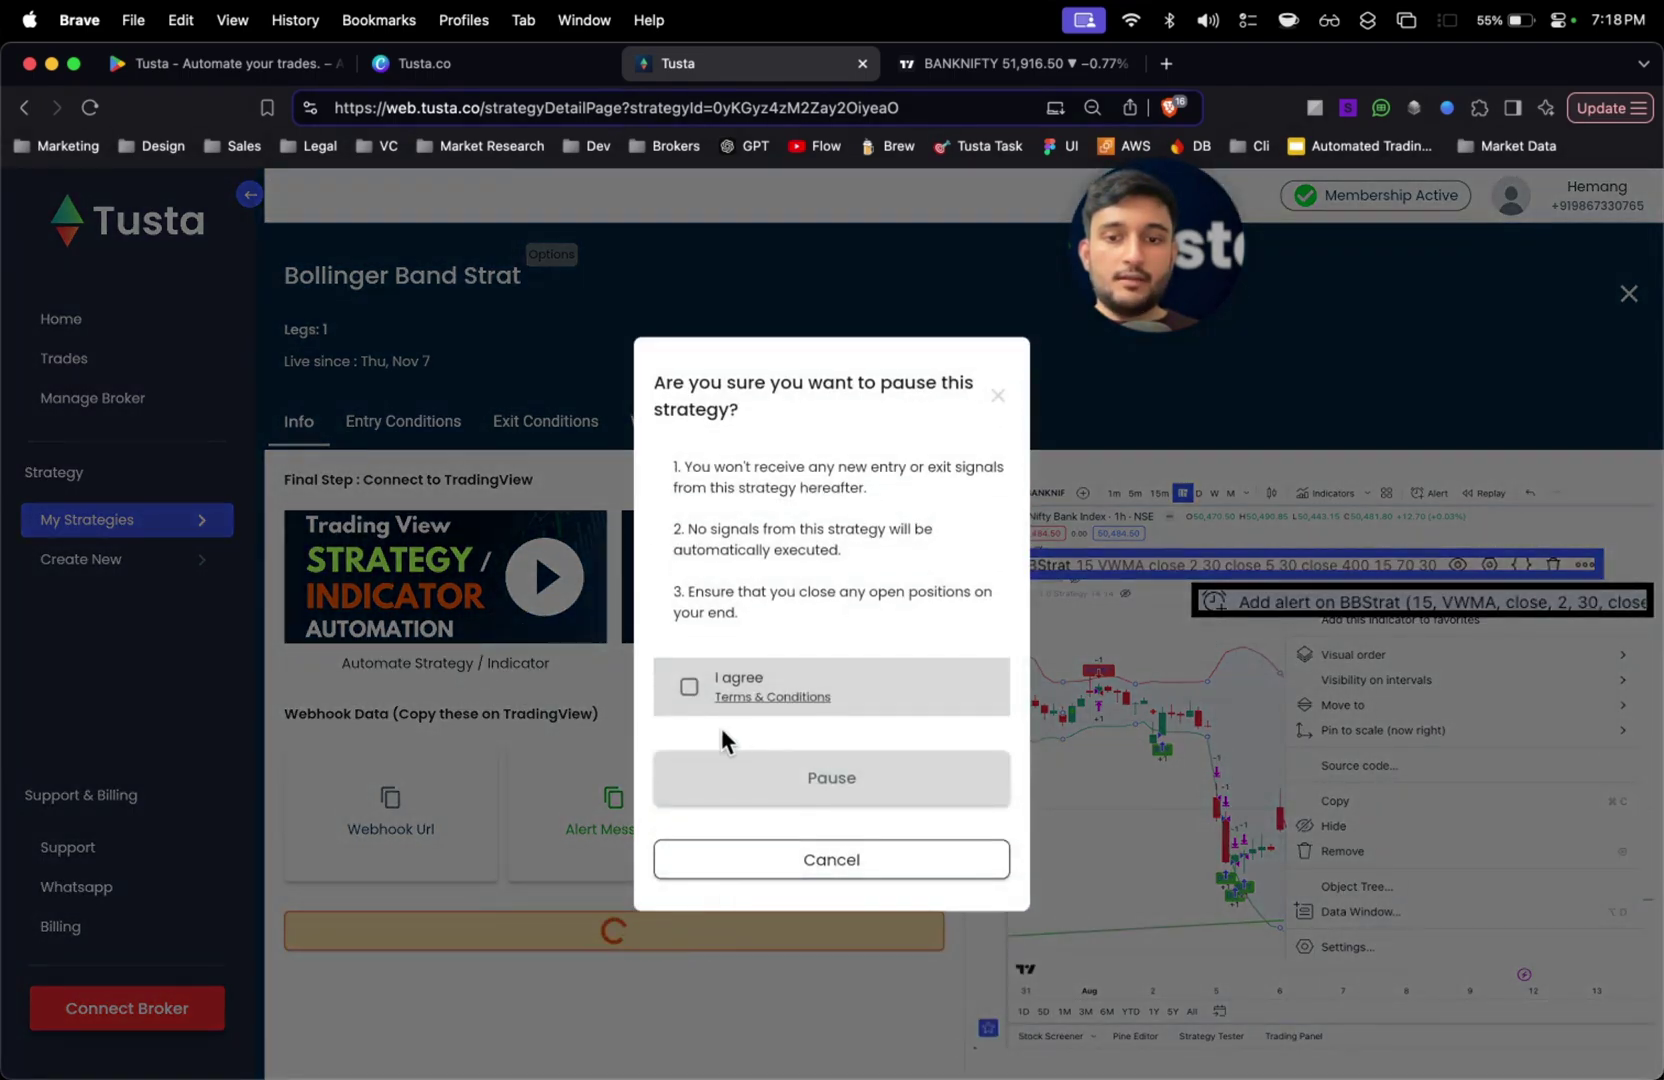
click(689, 686)
click(831, 777)
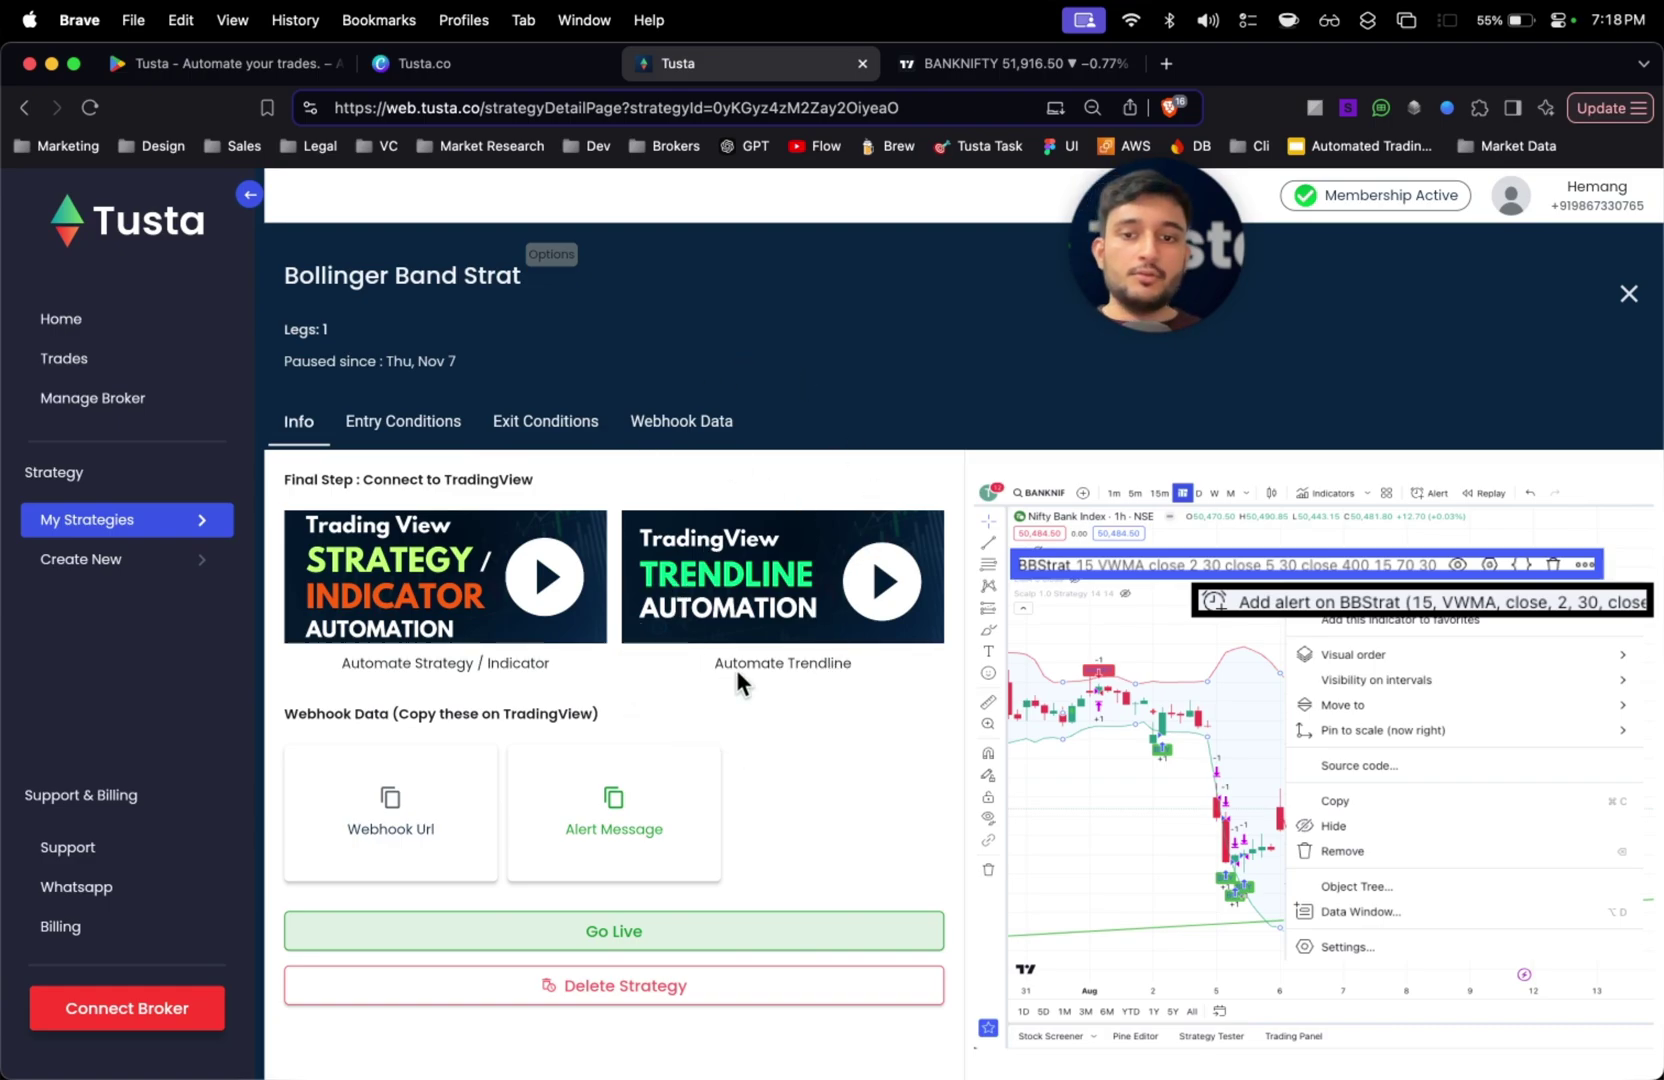
key(Escape)
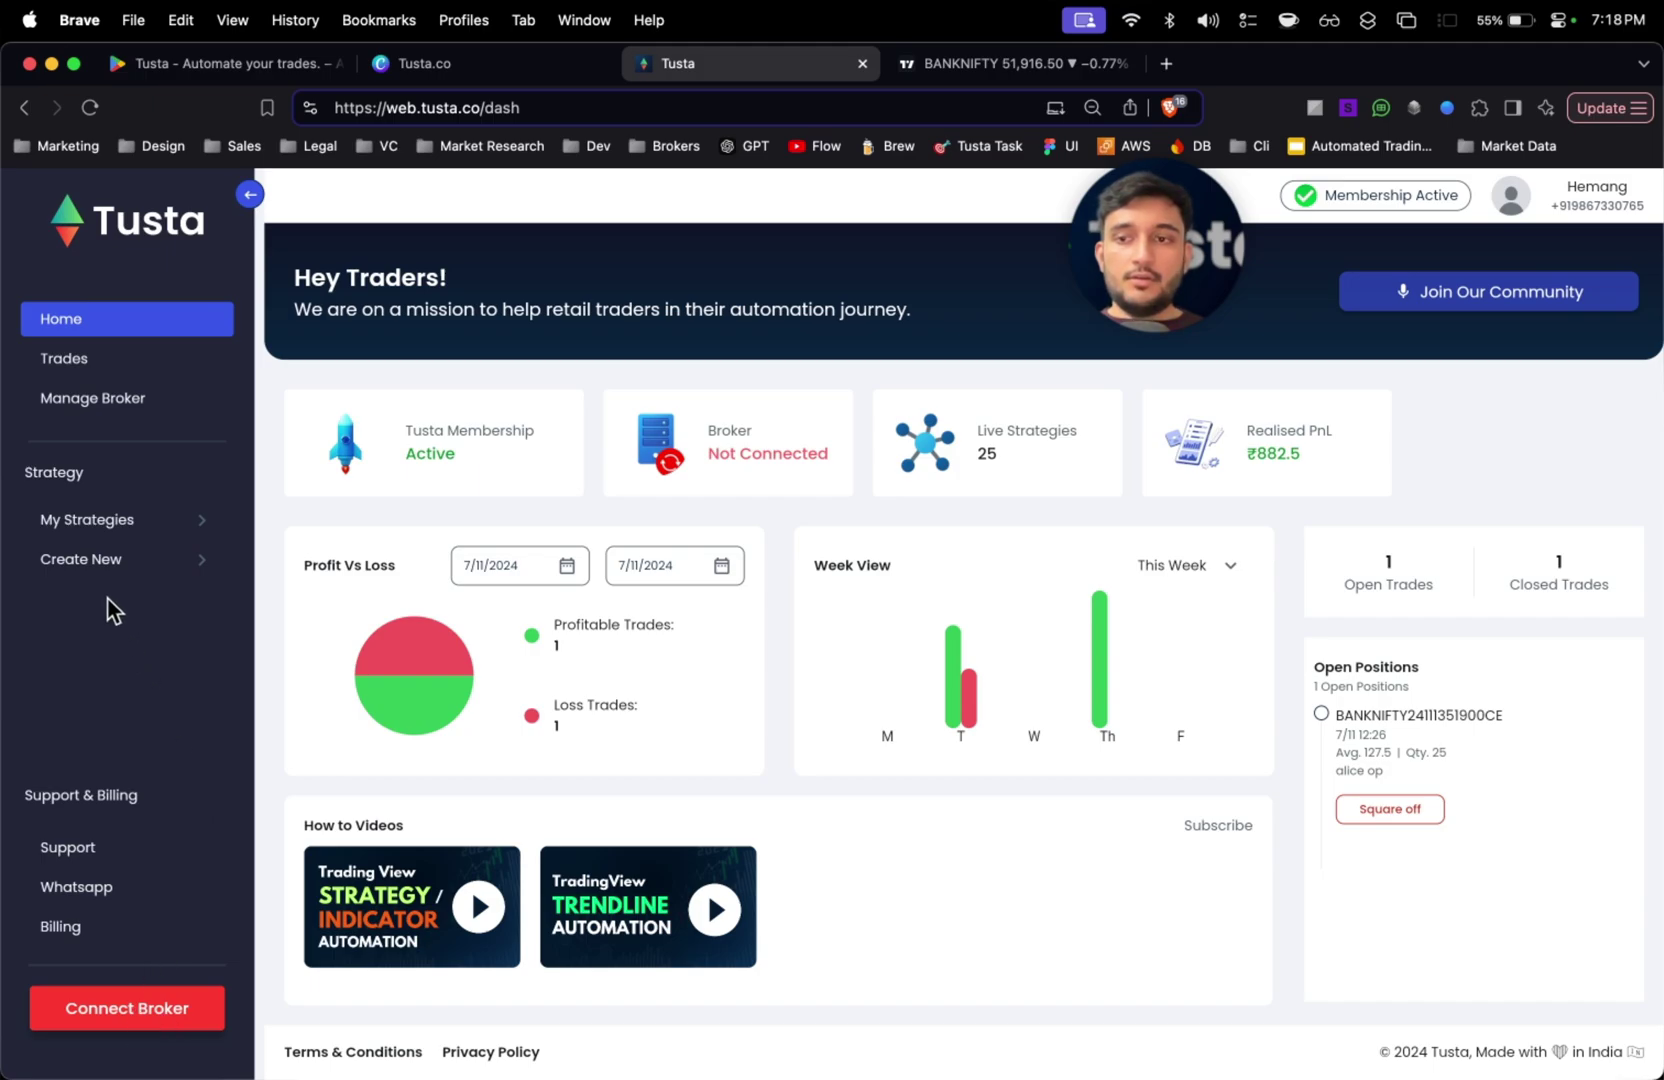
Step: Open the Connect Broker list and look through the brokers
click(124, 400)
scroll(831, 542, down, 5)
scroll(831, 542, up, 5)
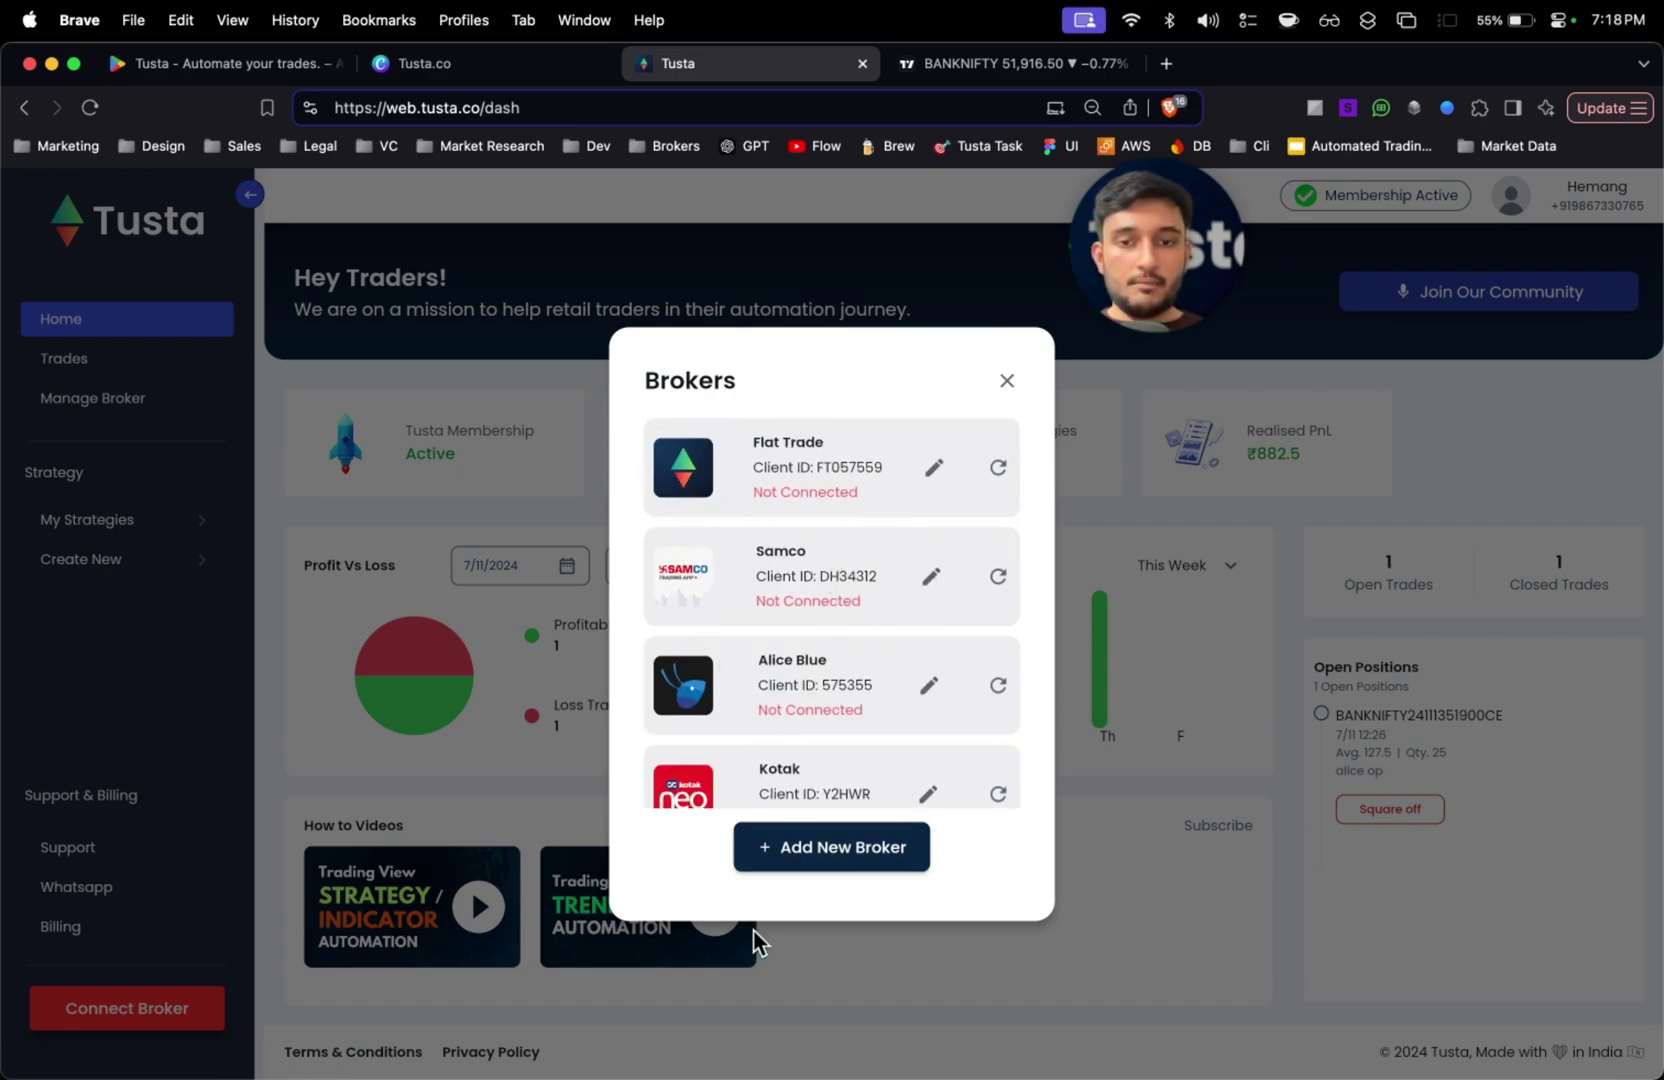
Step: Try adding Angel as a new broker, then close the new broker form and find the Angel row
click(803, 864)
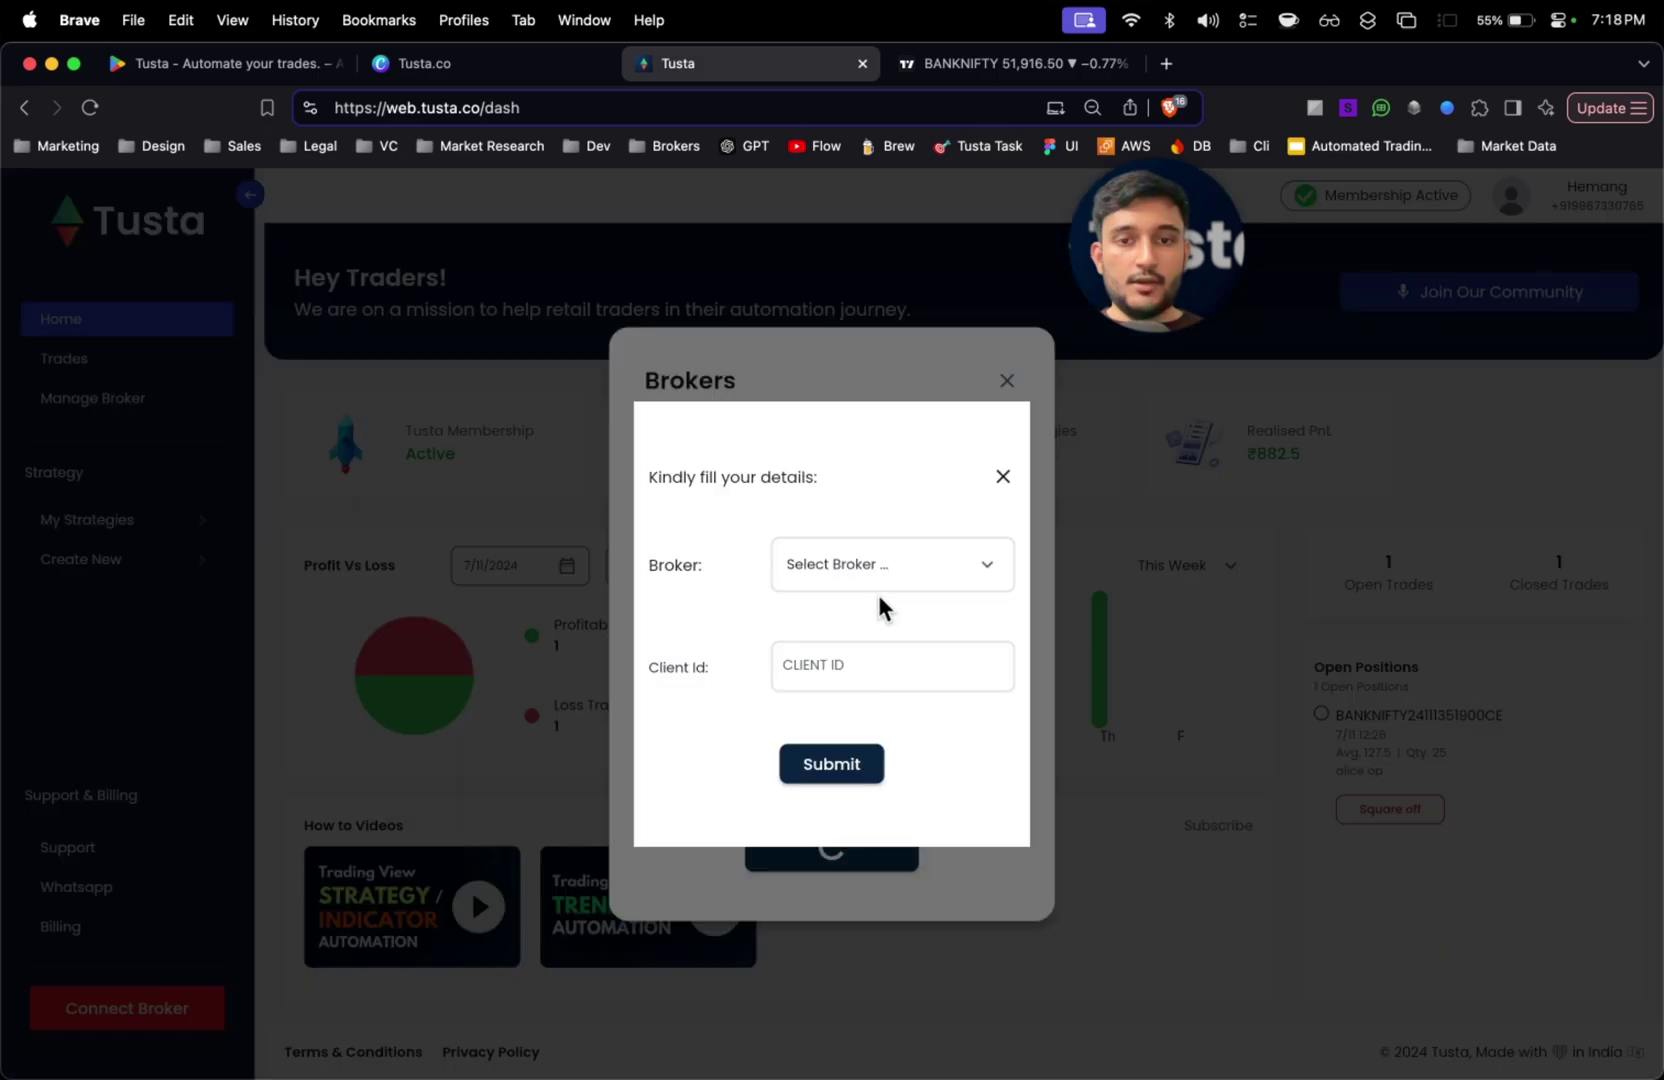
click(876, 578)
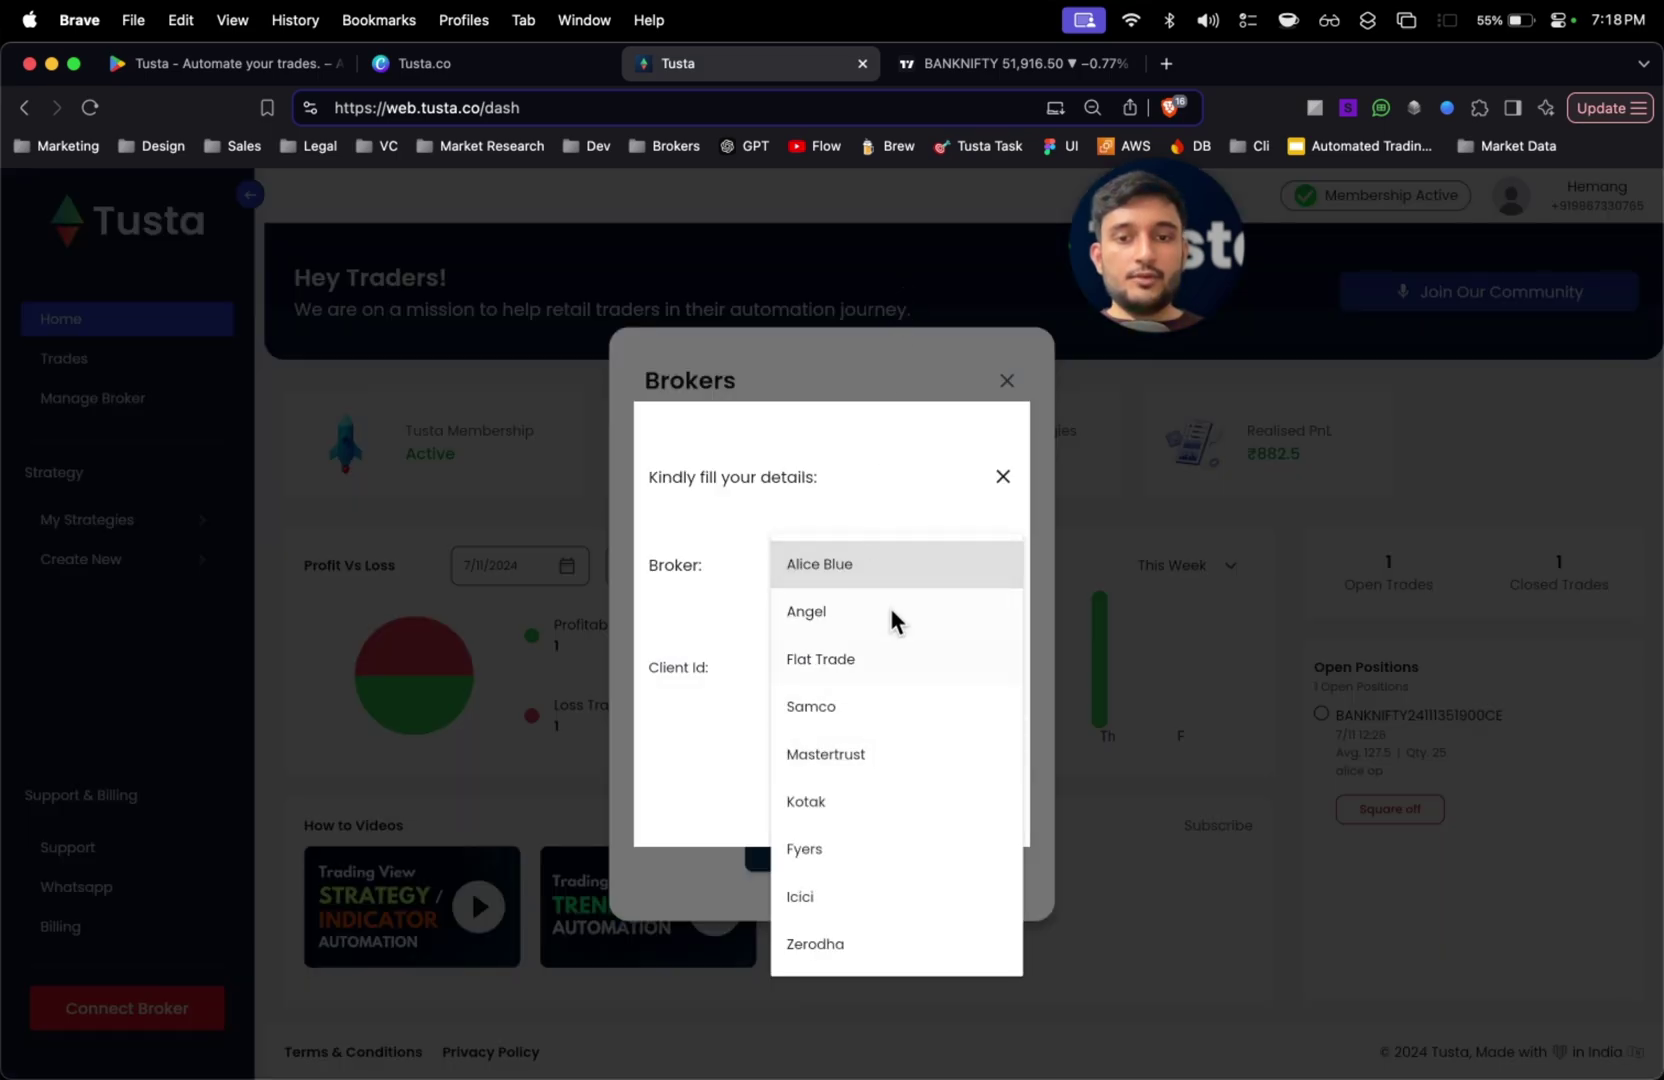
click(897, 598)
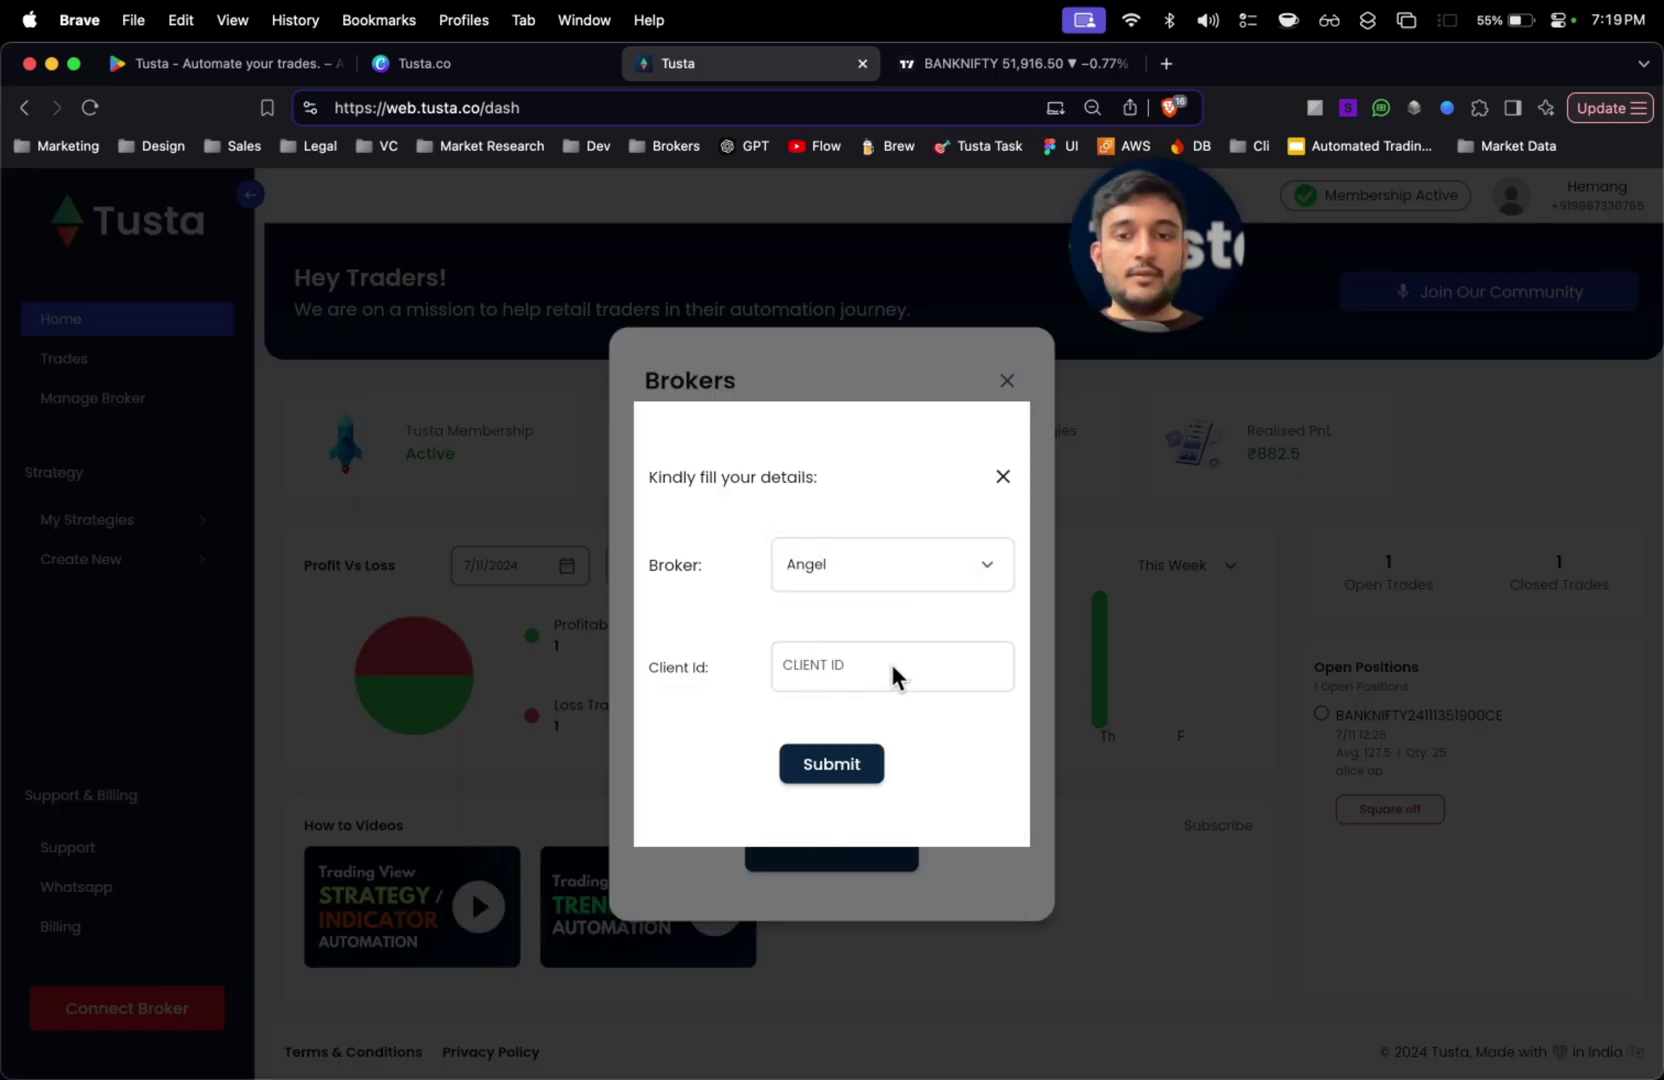
click(1003, 477)
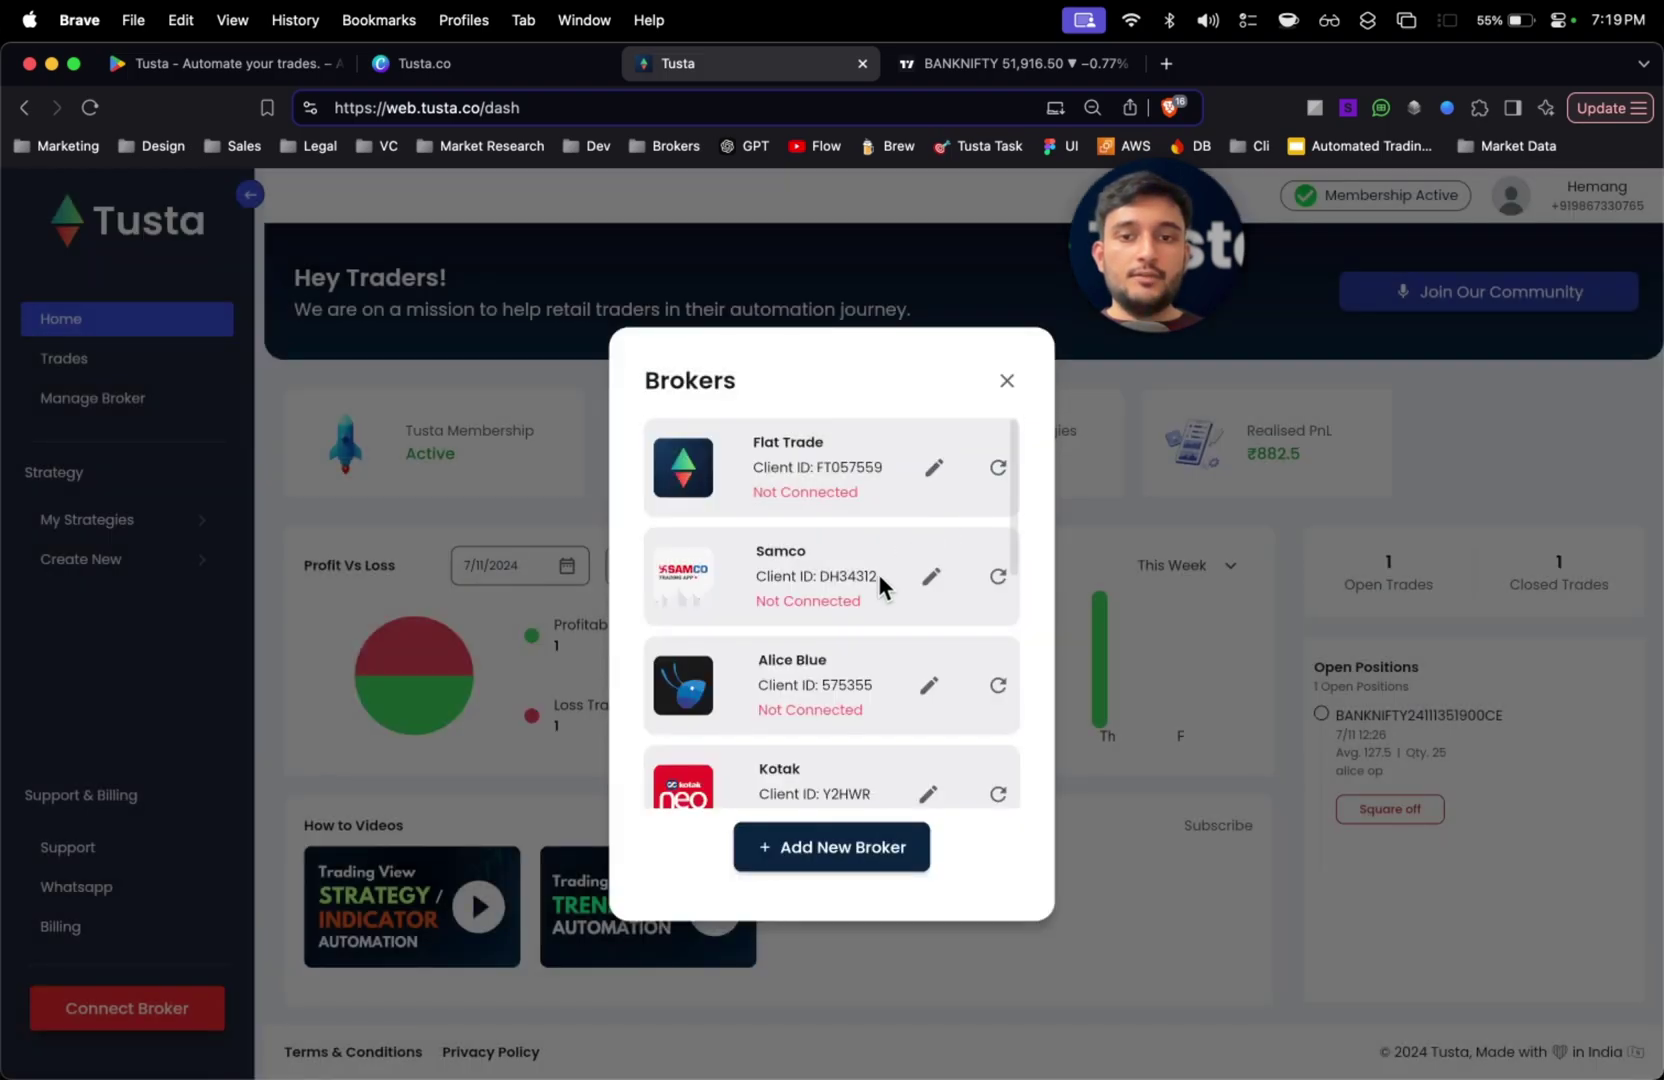
scroll(878, 573, down, 5)
Step: Reconnect the Angel broker through the SmartAPI mobile-number login, then go back to the Tusta dashboard
click(996, 521)
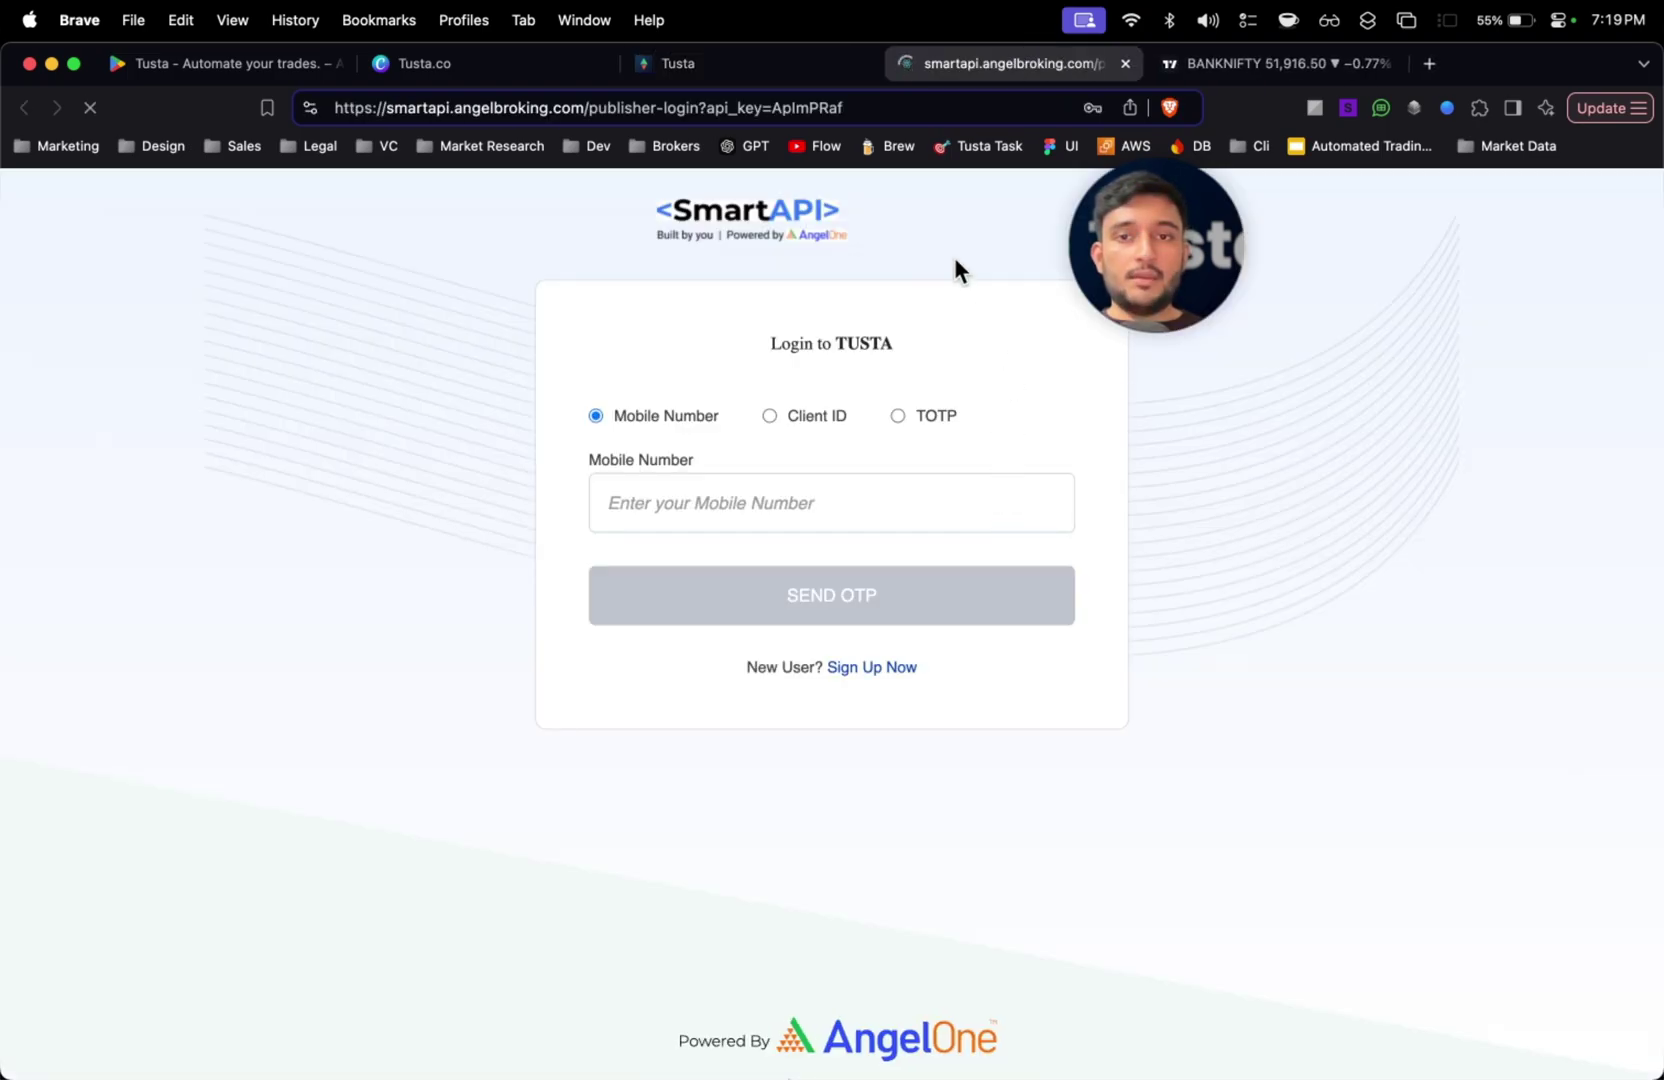
click(638, 490)
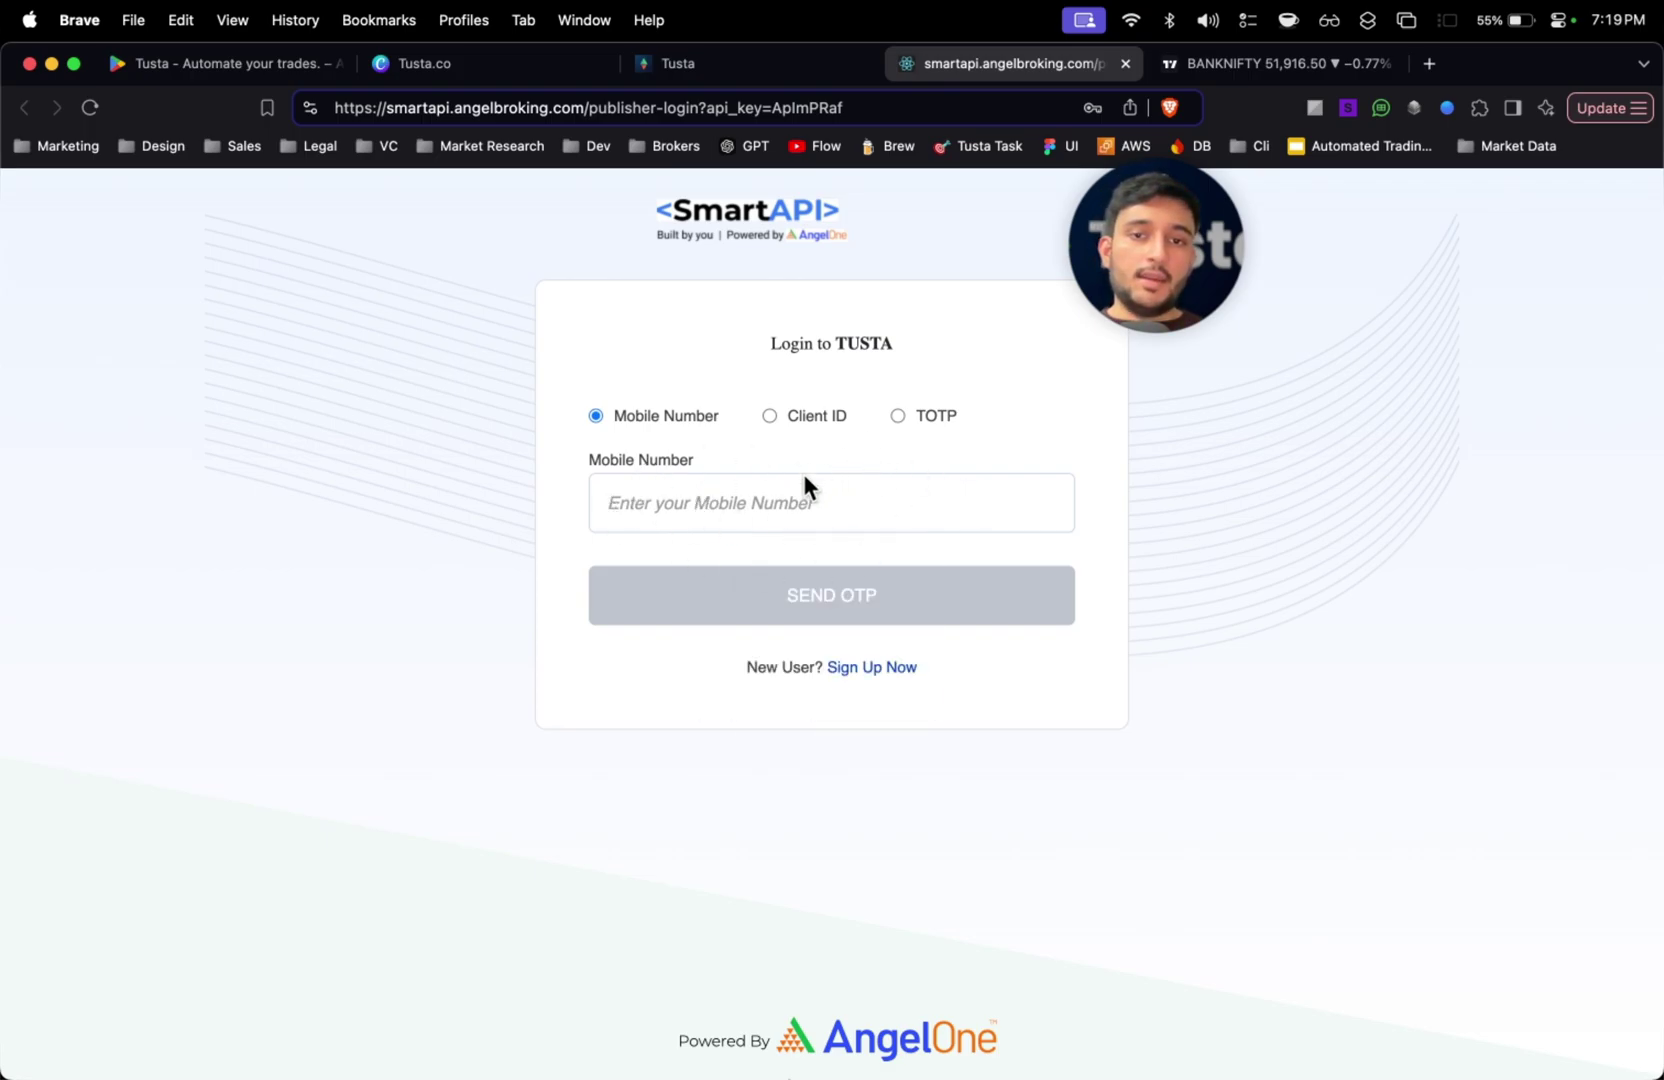
click(760, 75)
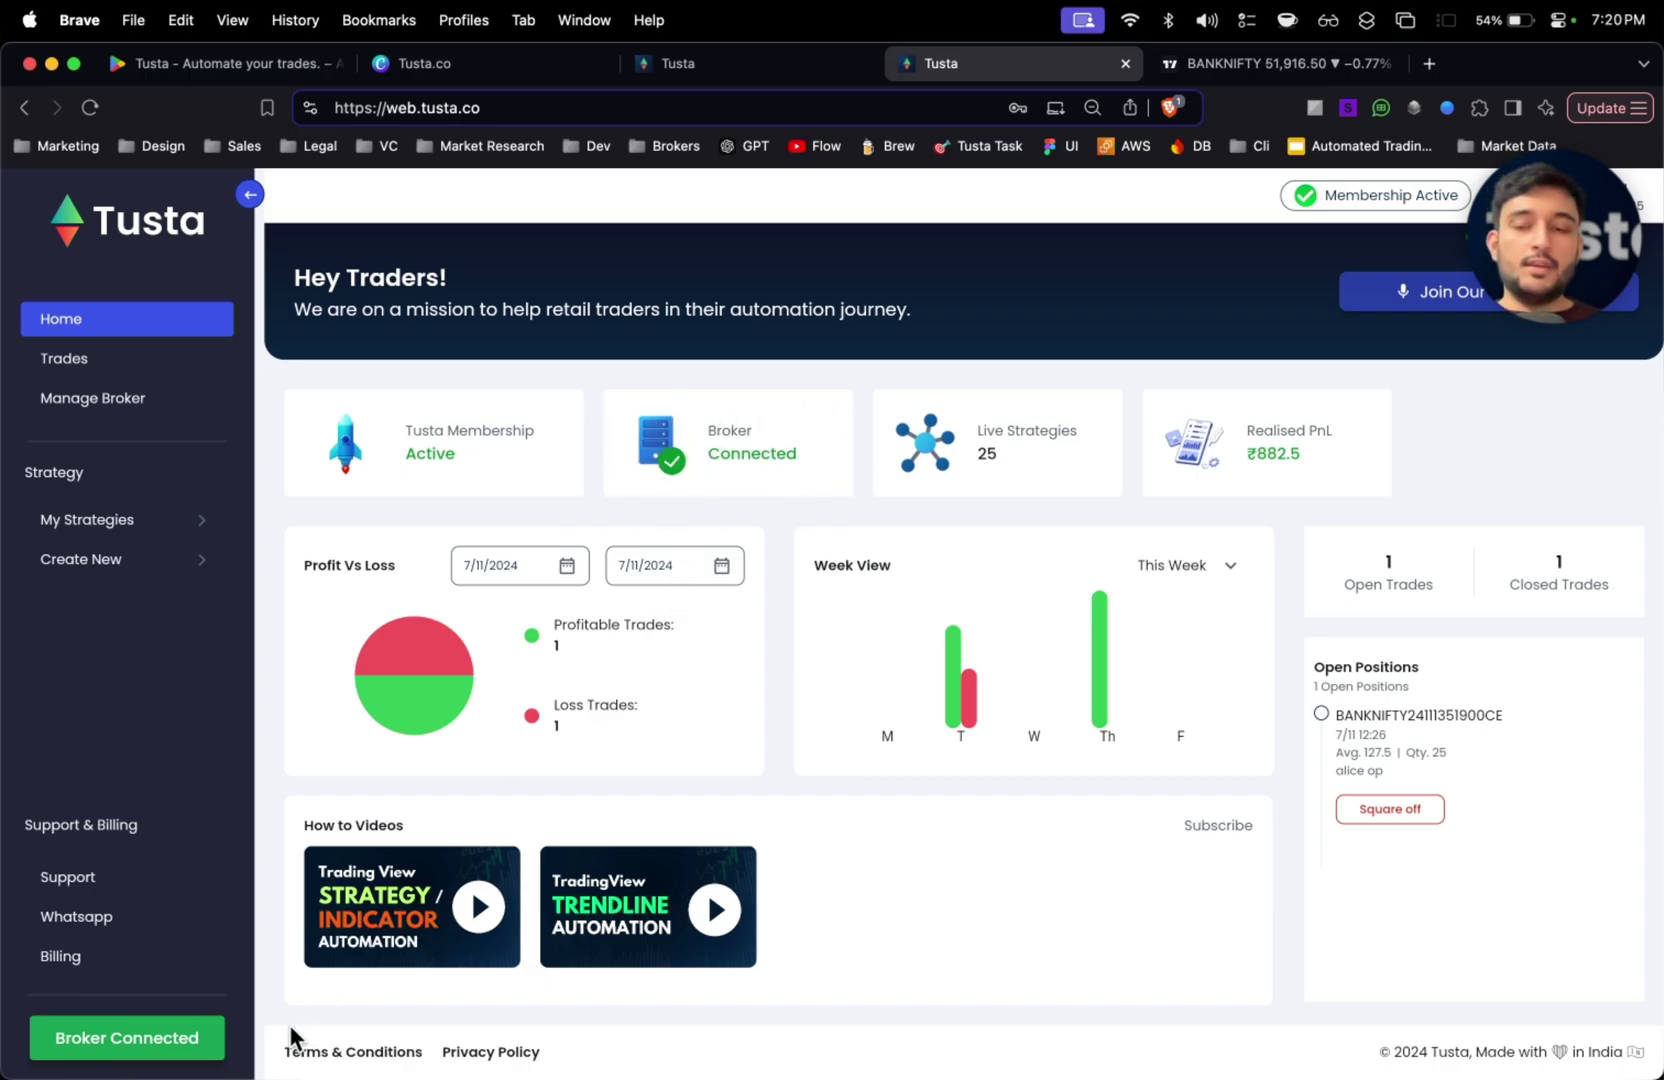
Step: Verify Angel shows Connected in the brokers list, then go to the Trades page
click(209, 1044)
scroll(763, 576, down, 5)
scroll(763, 580, up, 2)
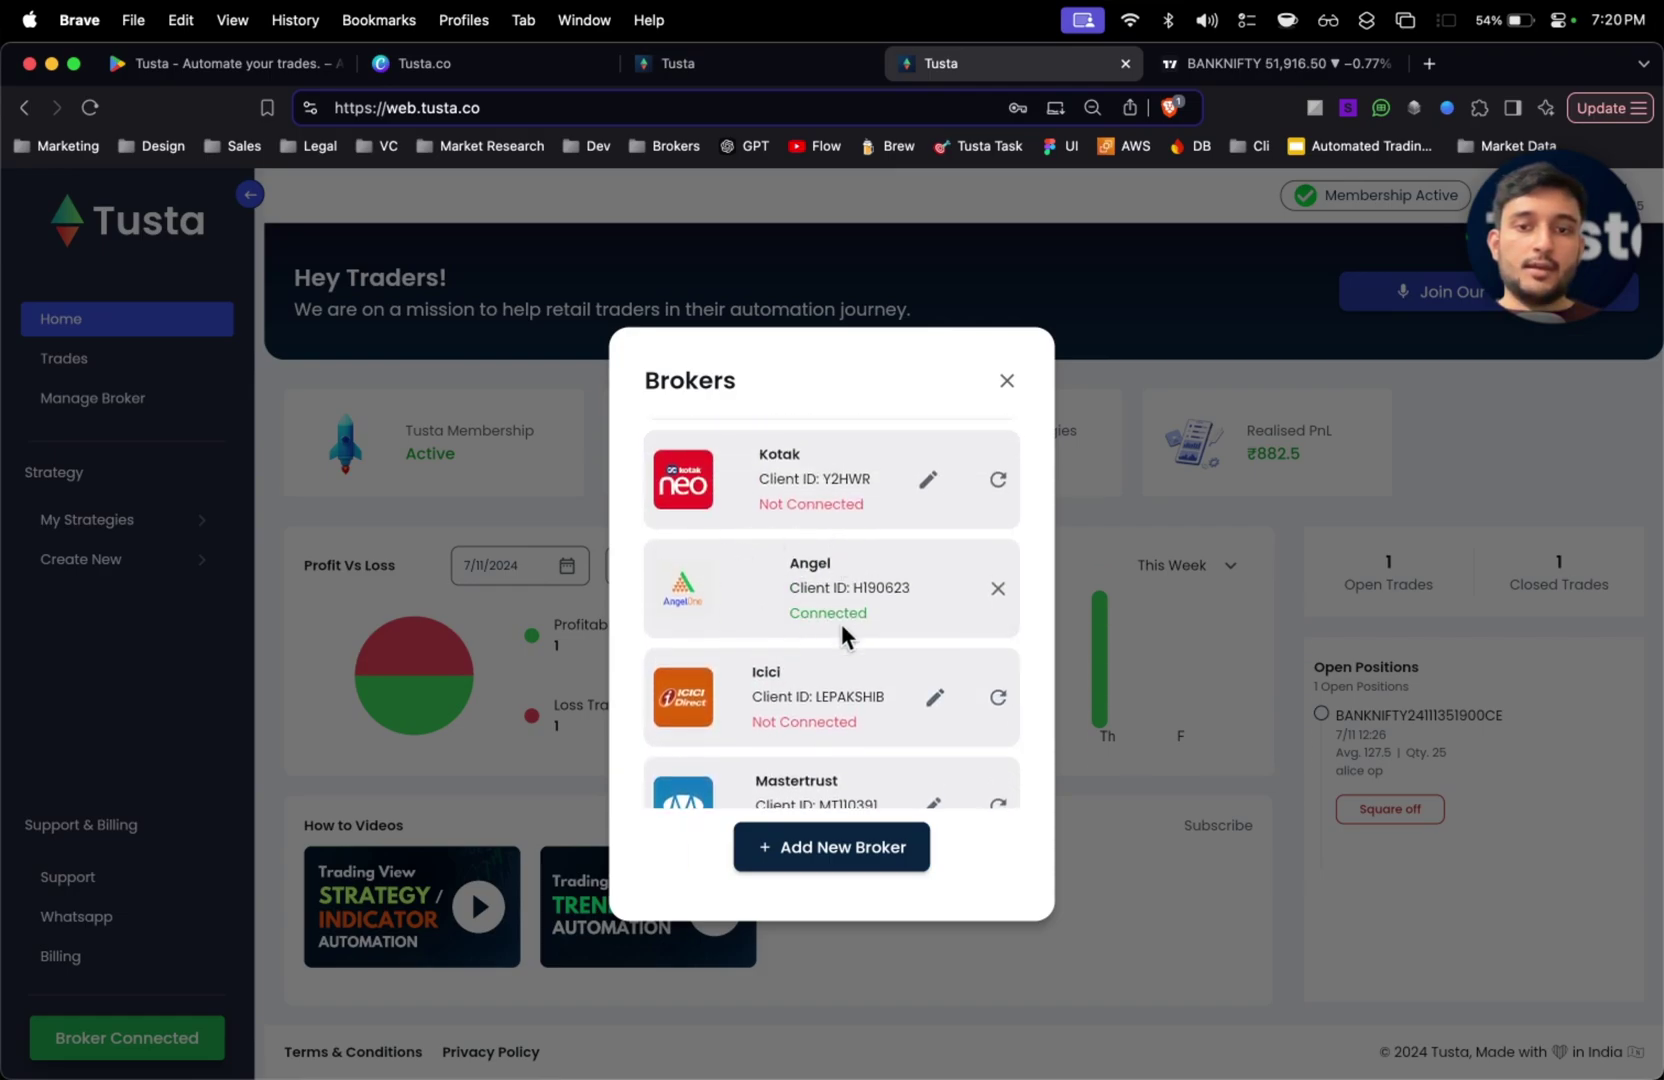
scroll(830, 590, up, 3)
click(1005, 382)
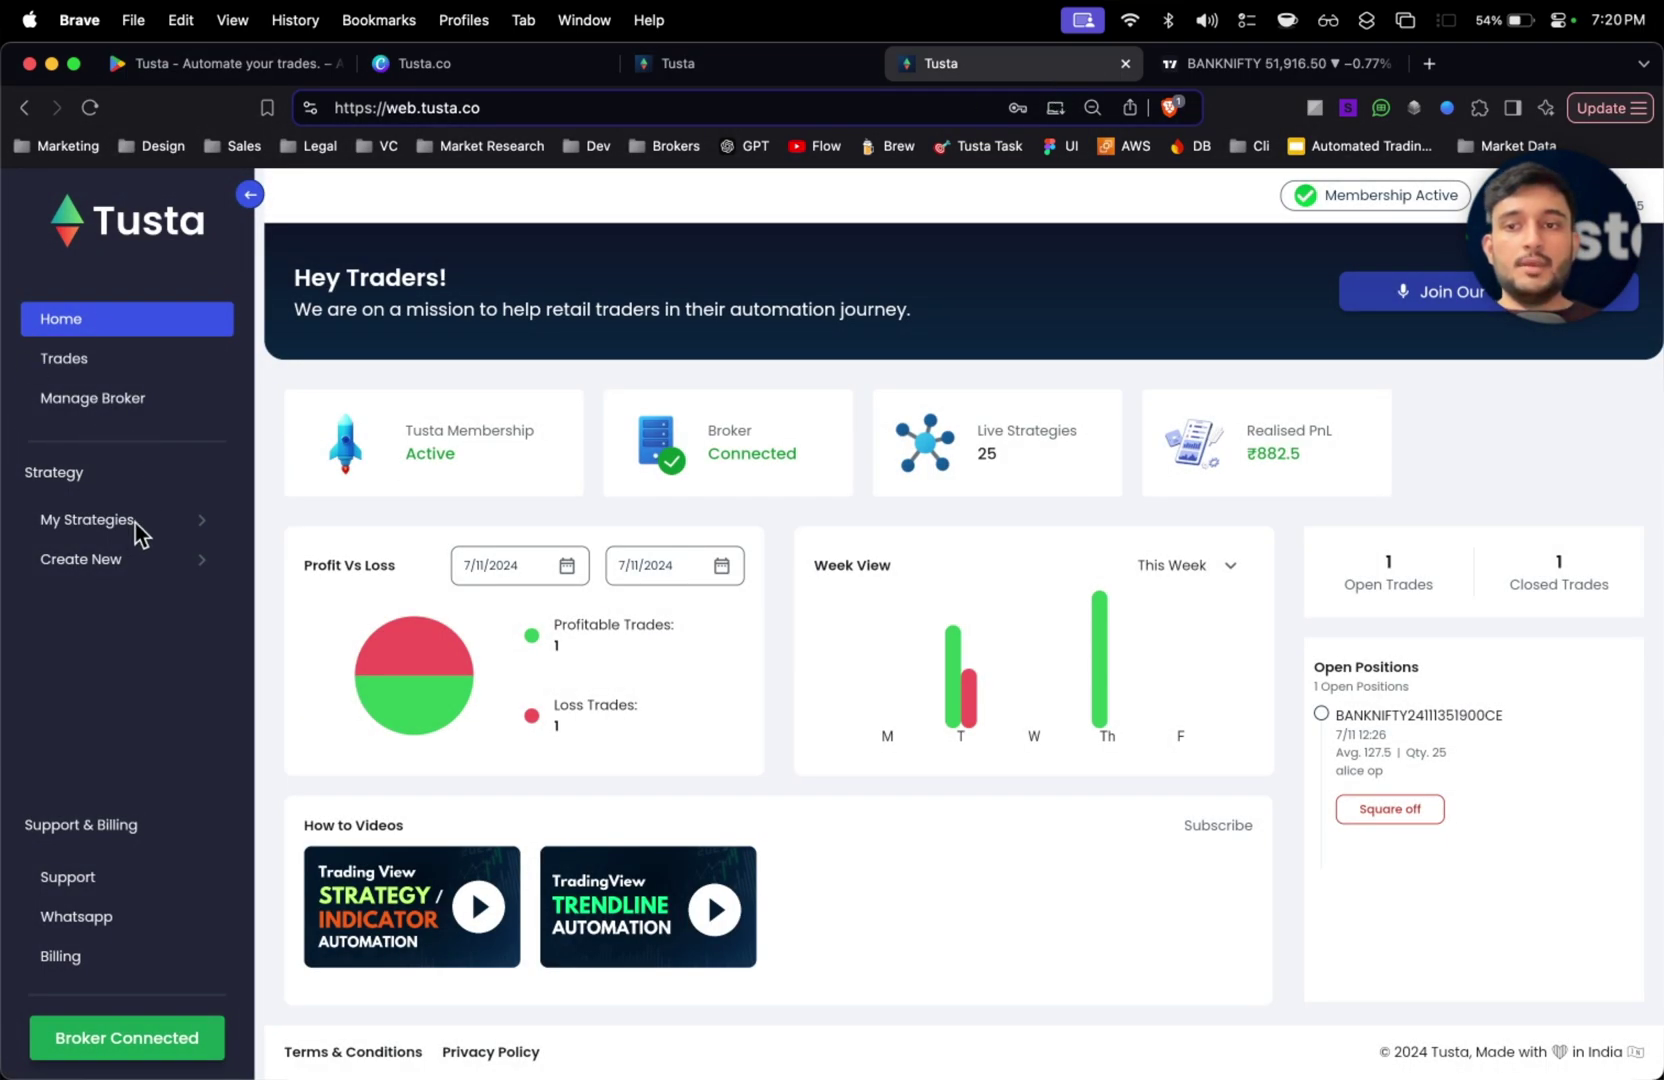
click(64, 358)
click(698, 250)
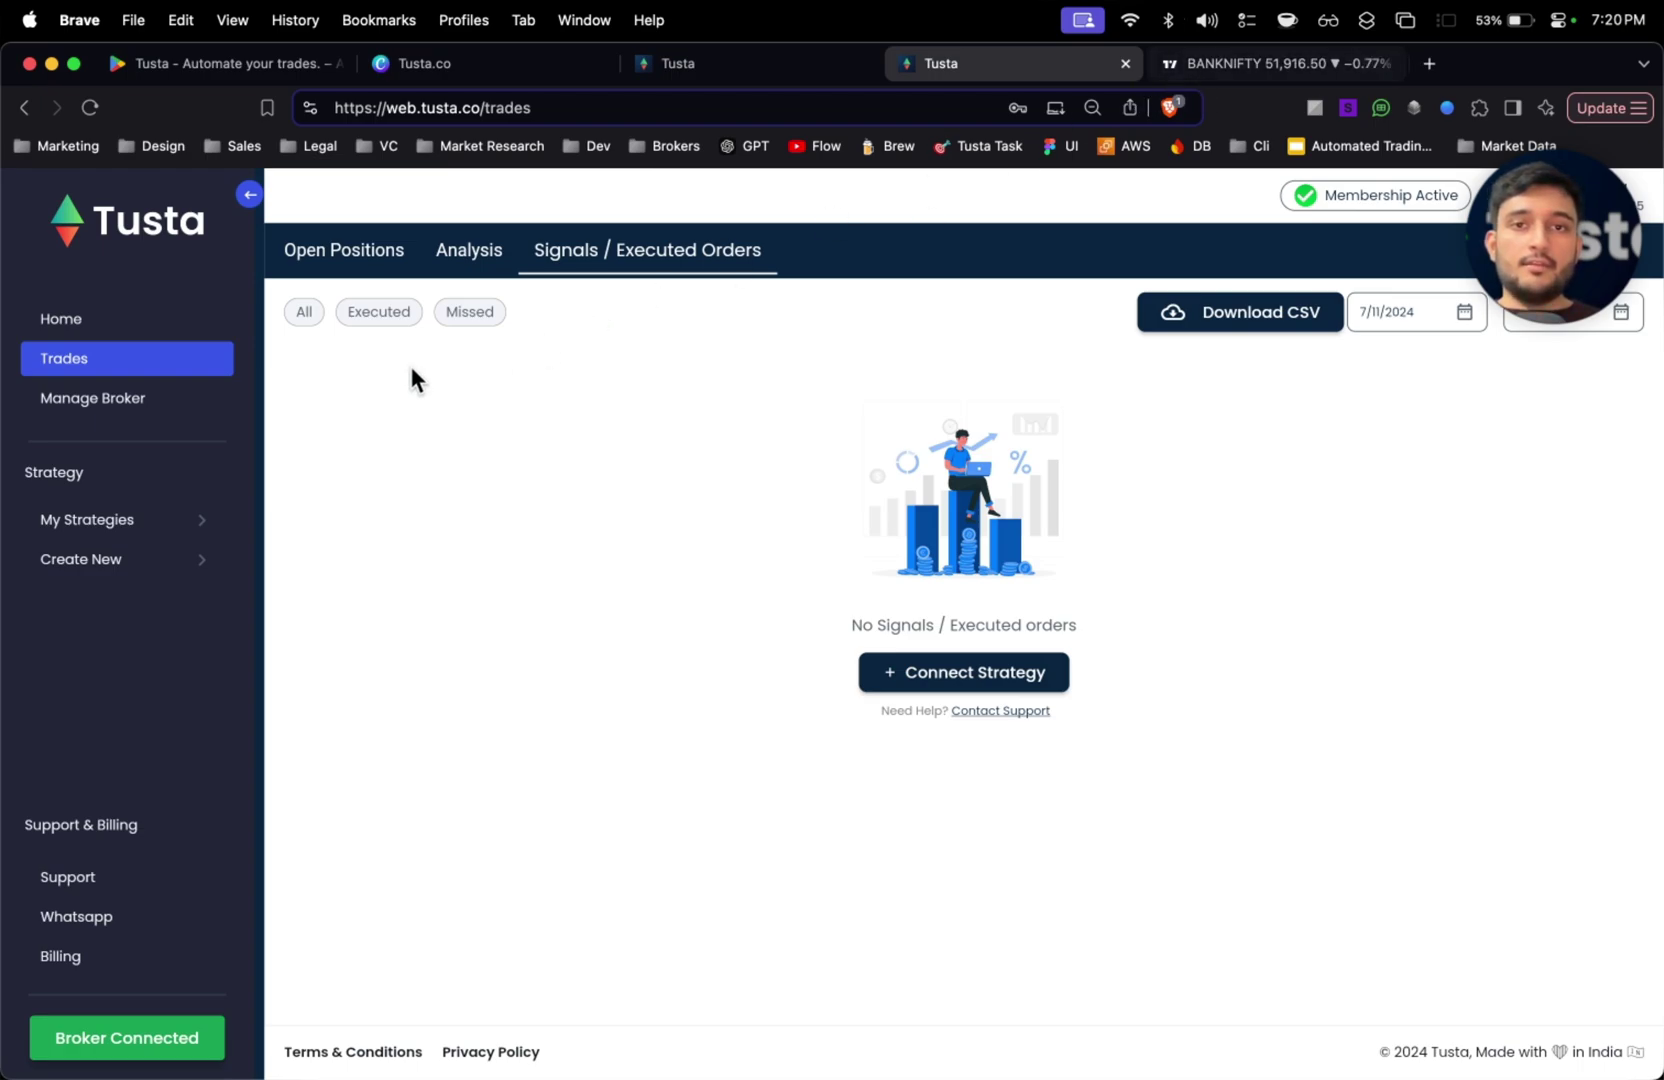
click(342, 250)
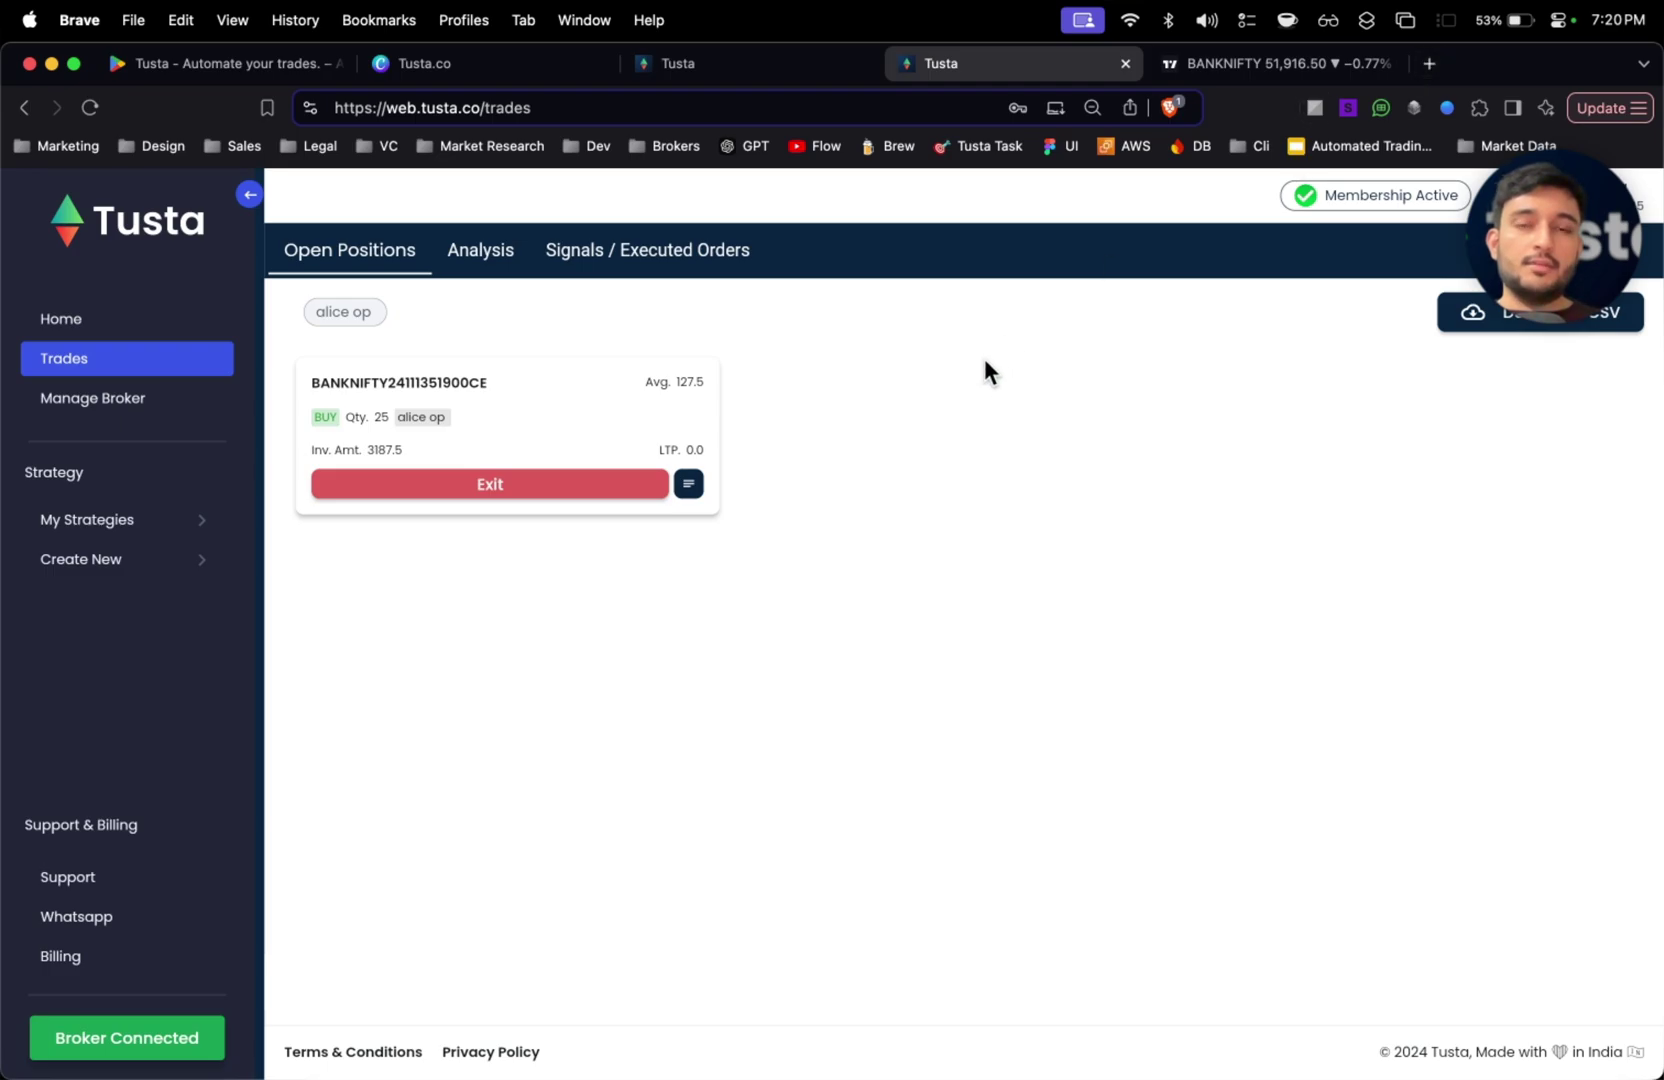
Step: Mark the BANKNIFTY position closed at exit price 121 and view it in the Analysis tab
click(689, 487)
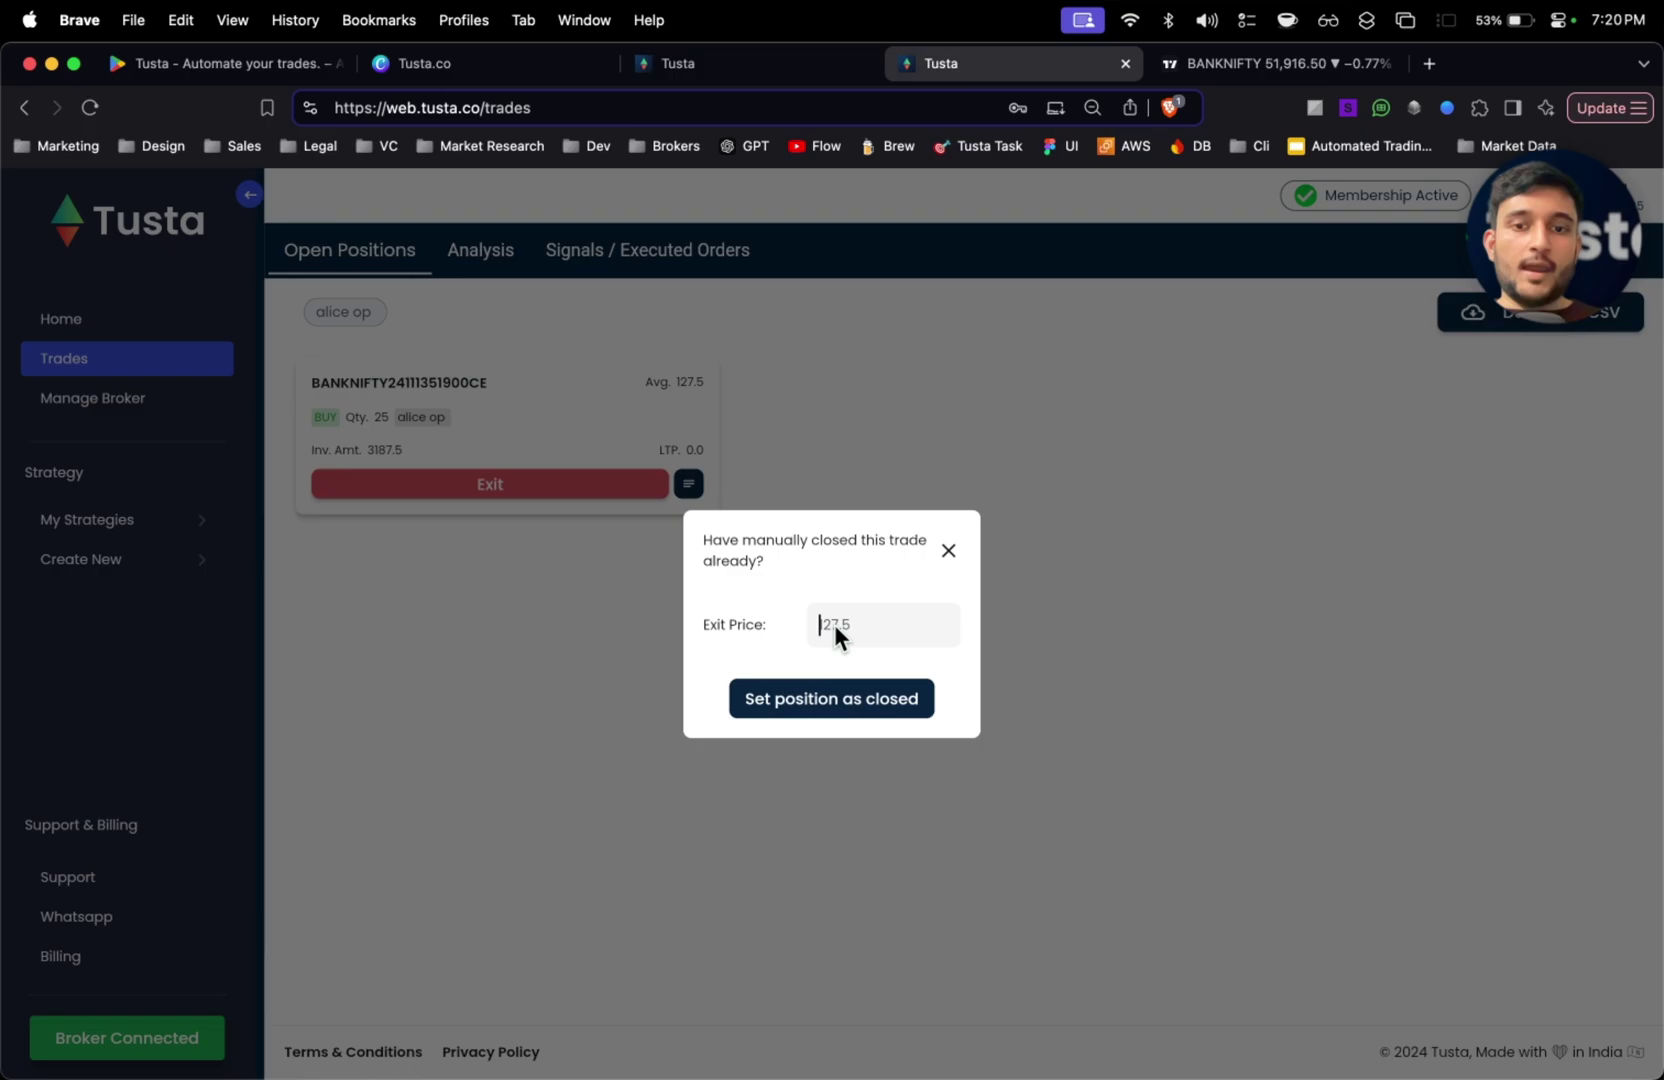
text(121)
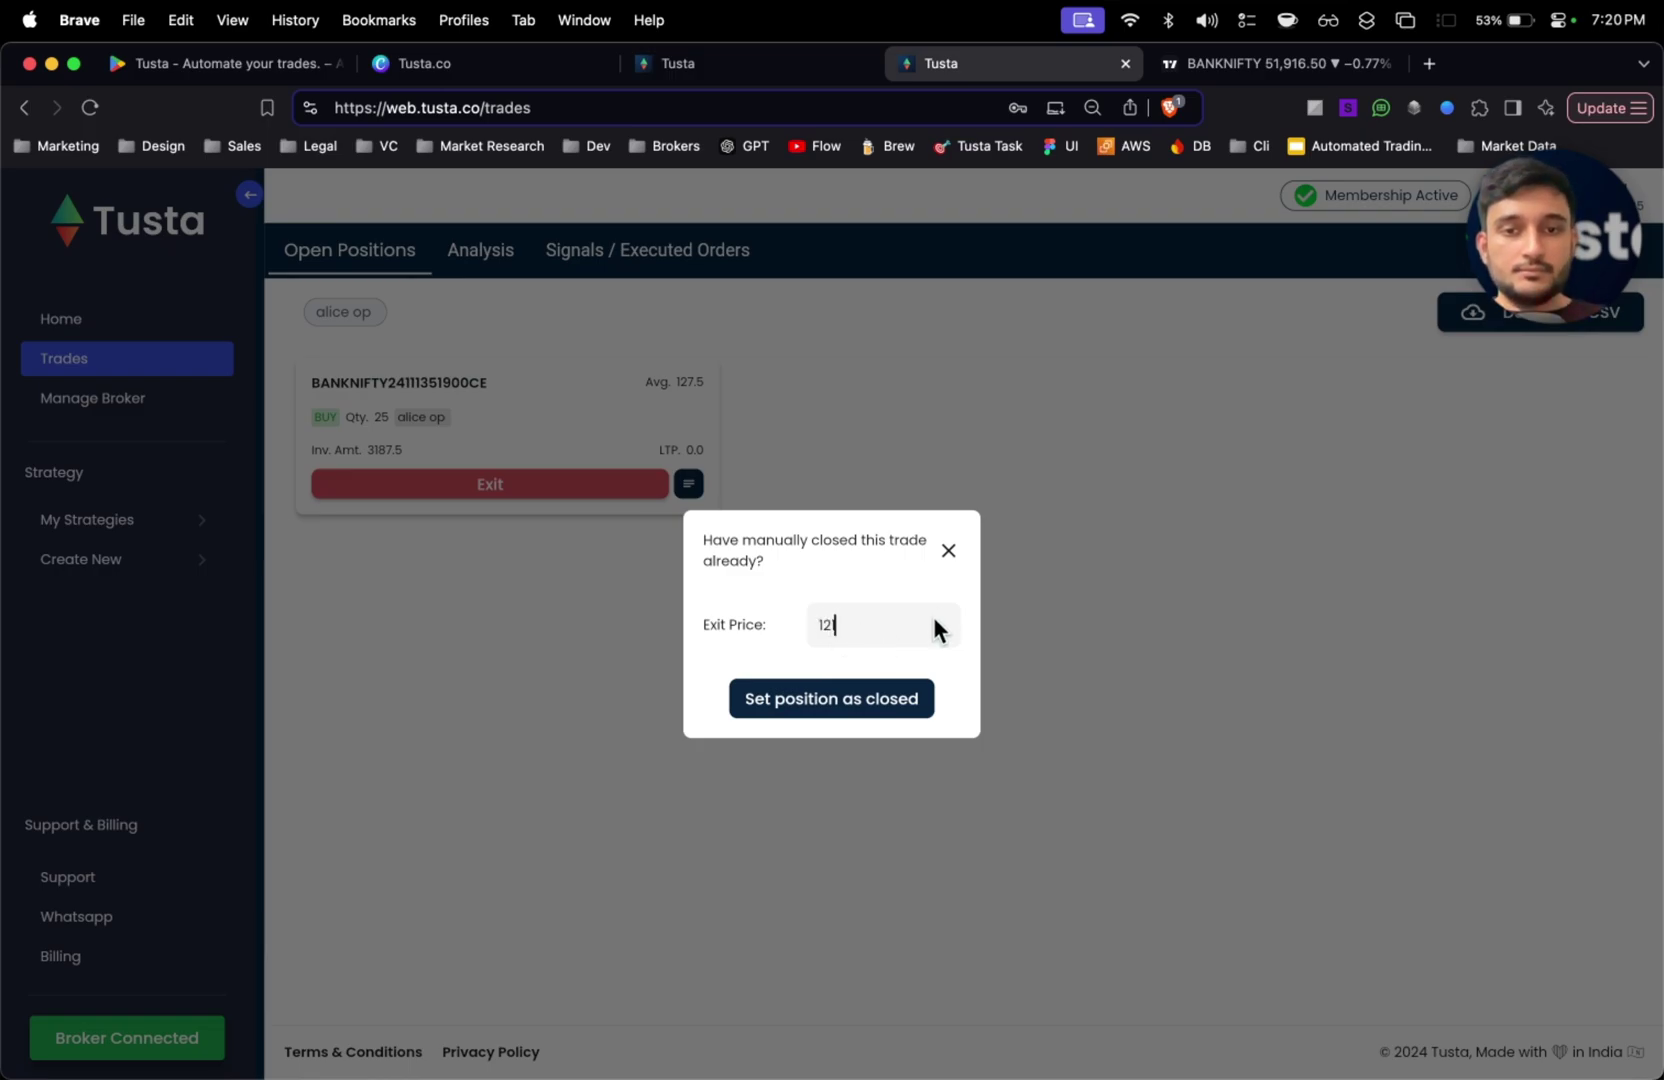
click(857, 699)
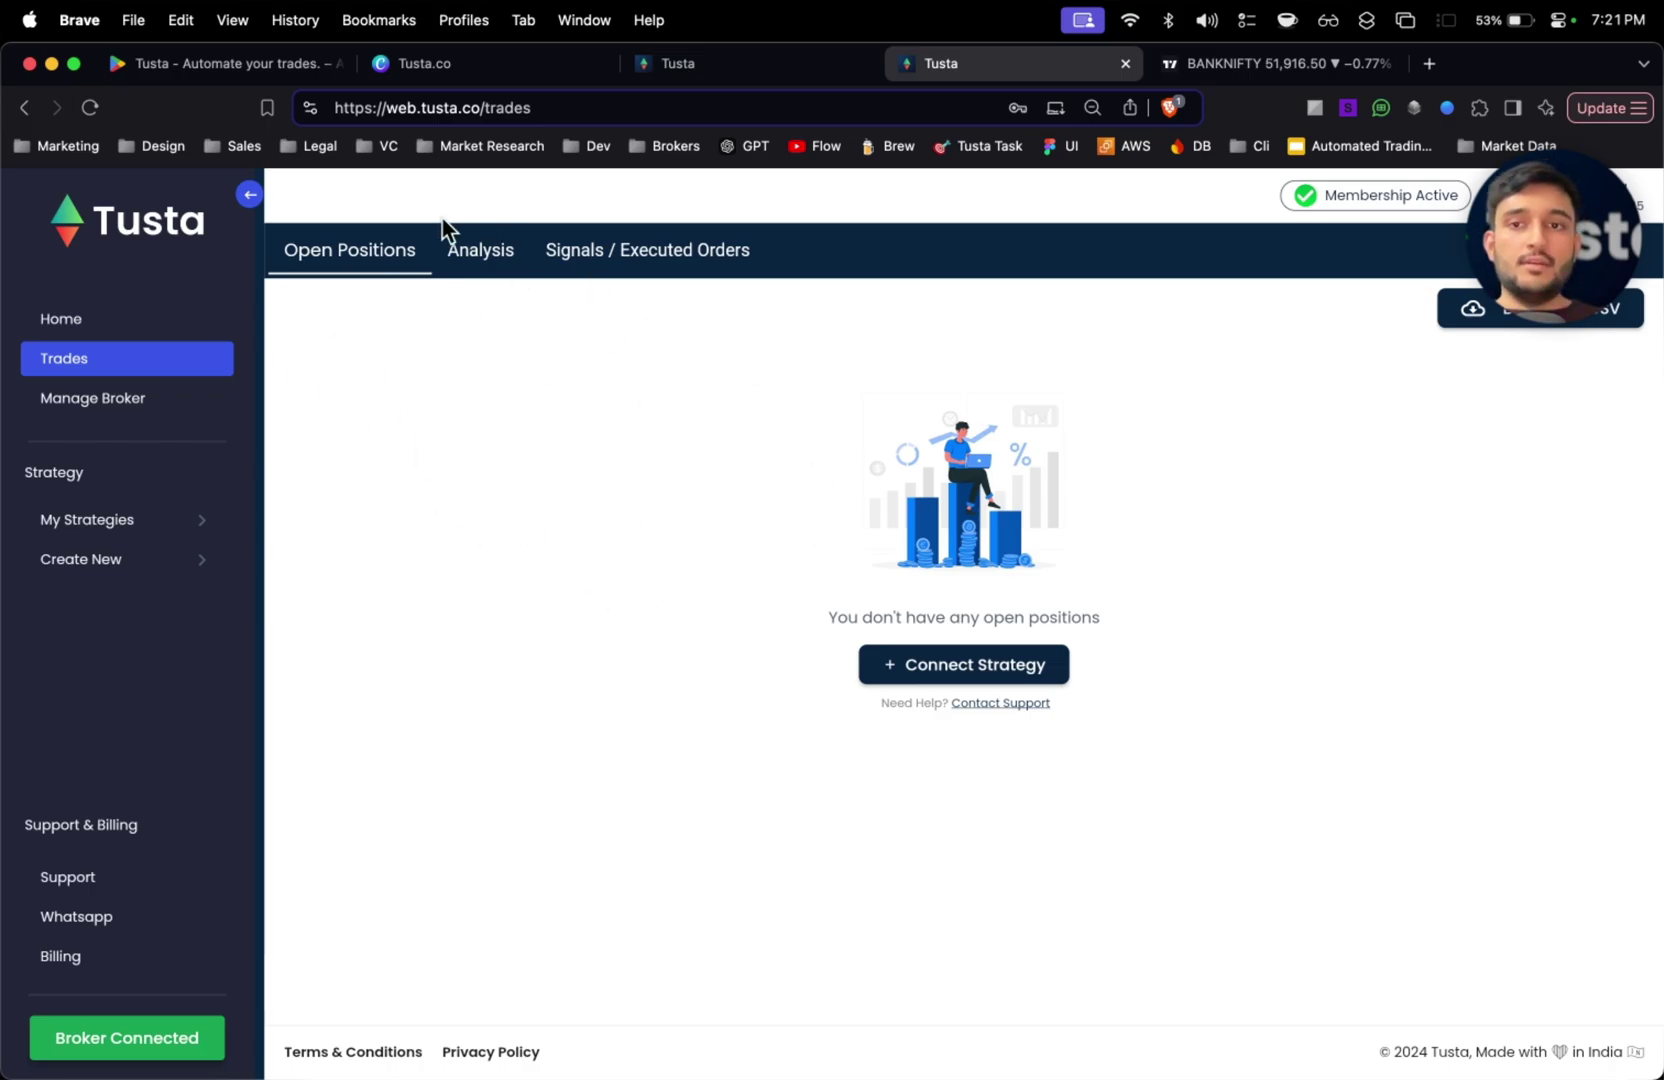
click(491, 256)
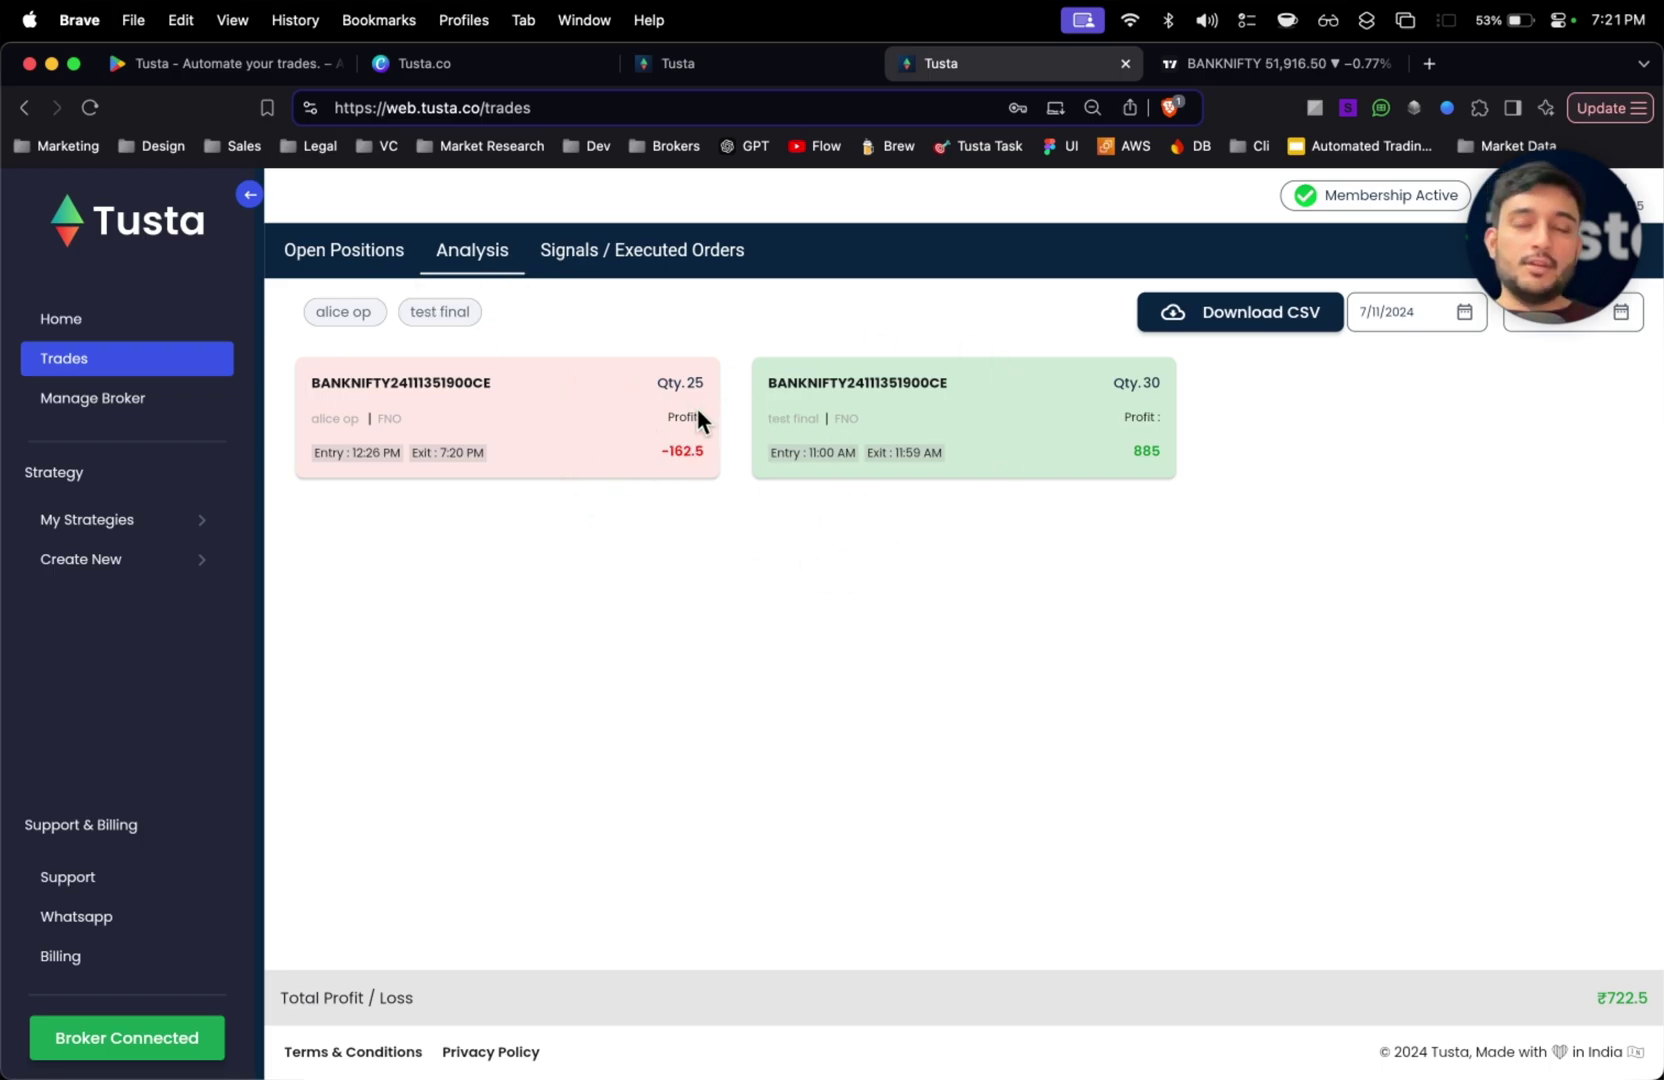
click(896, 434)
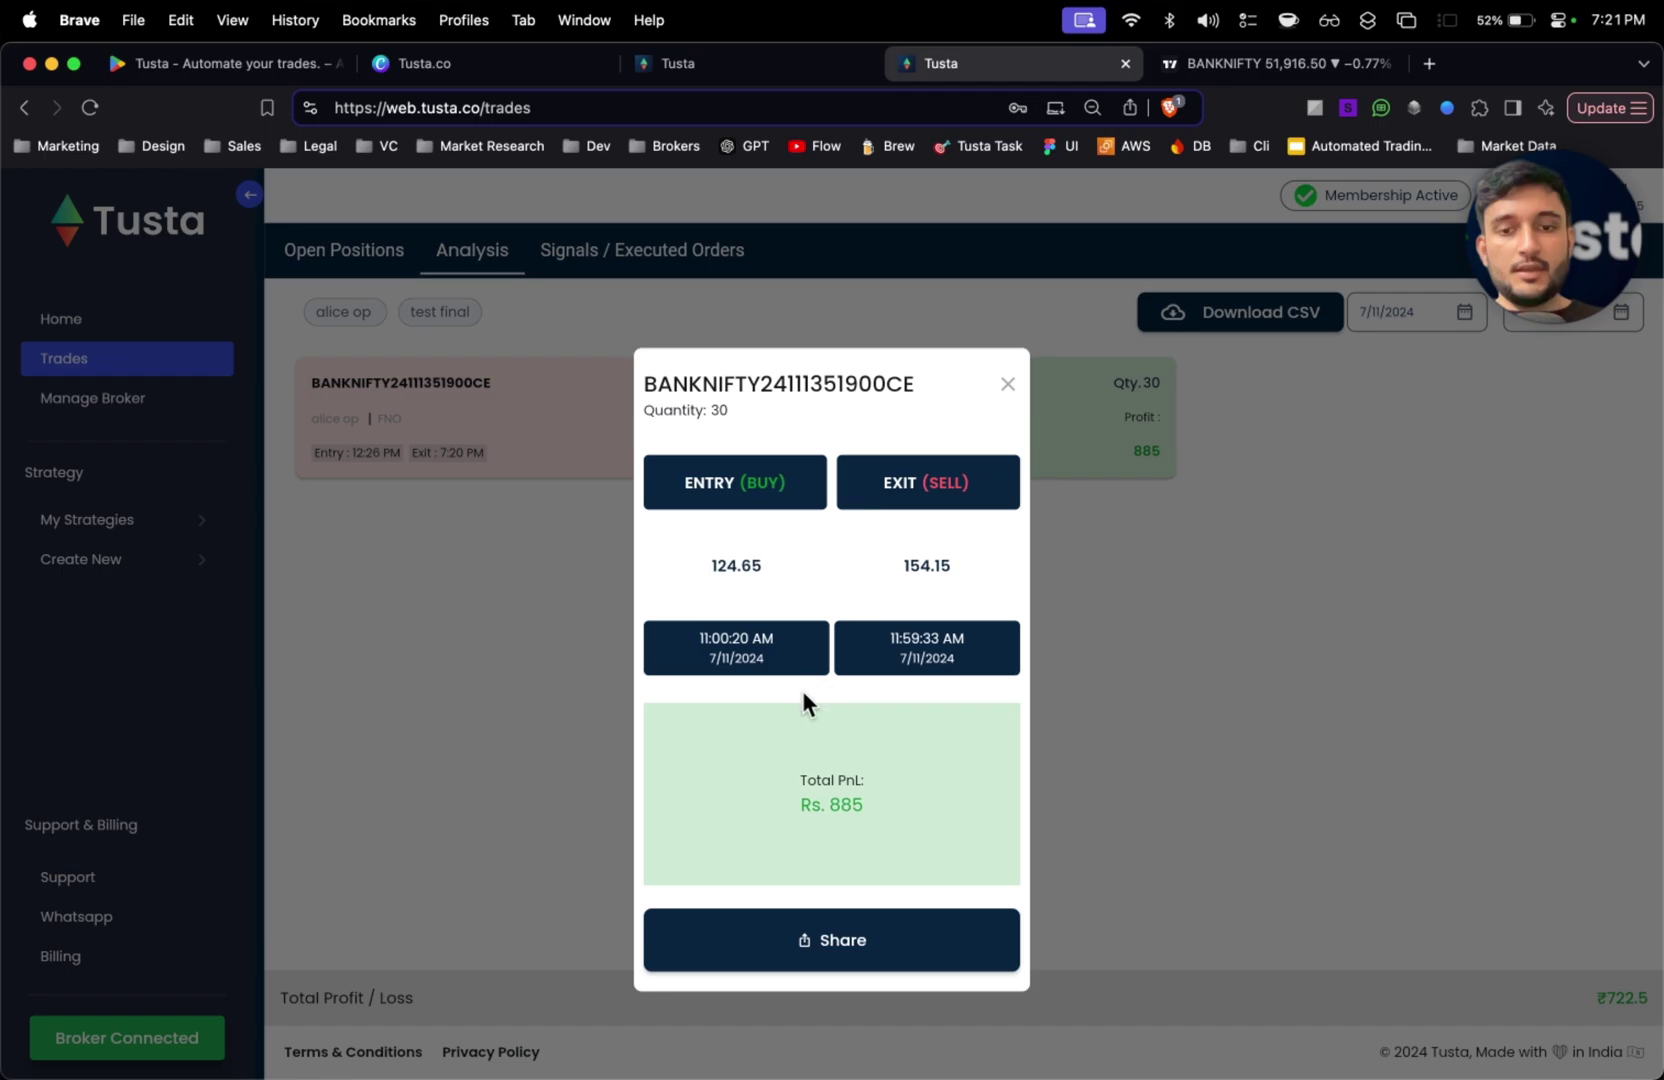
click(1000, 384)
Step: Look over the Tusta app title on Google Play, then go back to TradingView's BANKNIFTY chart
key(super+1)
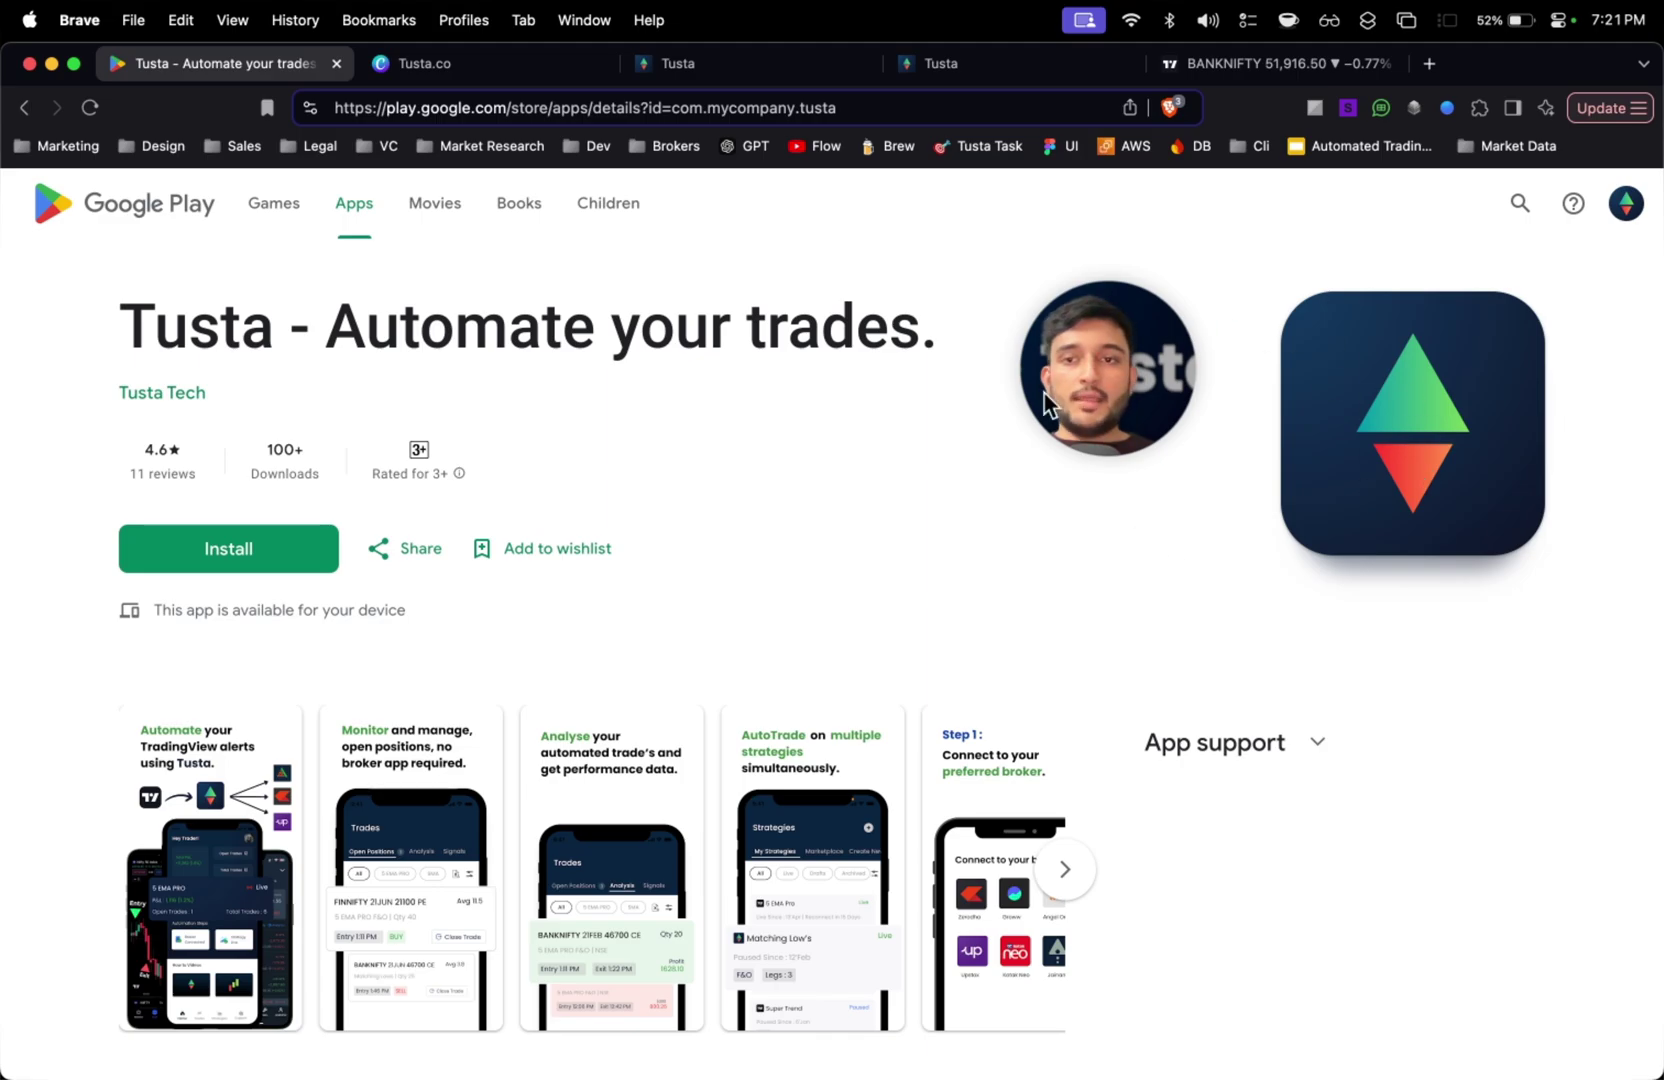
drag(113, 328, 221, 330)
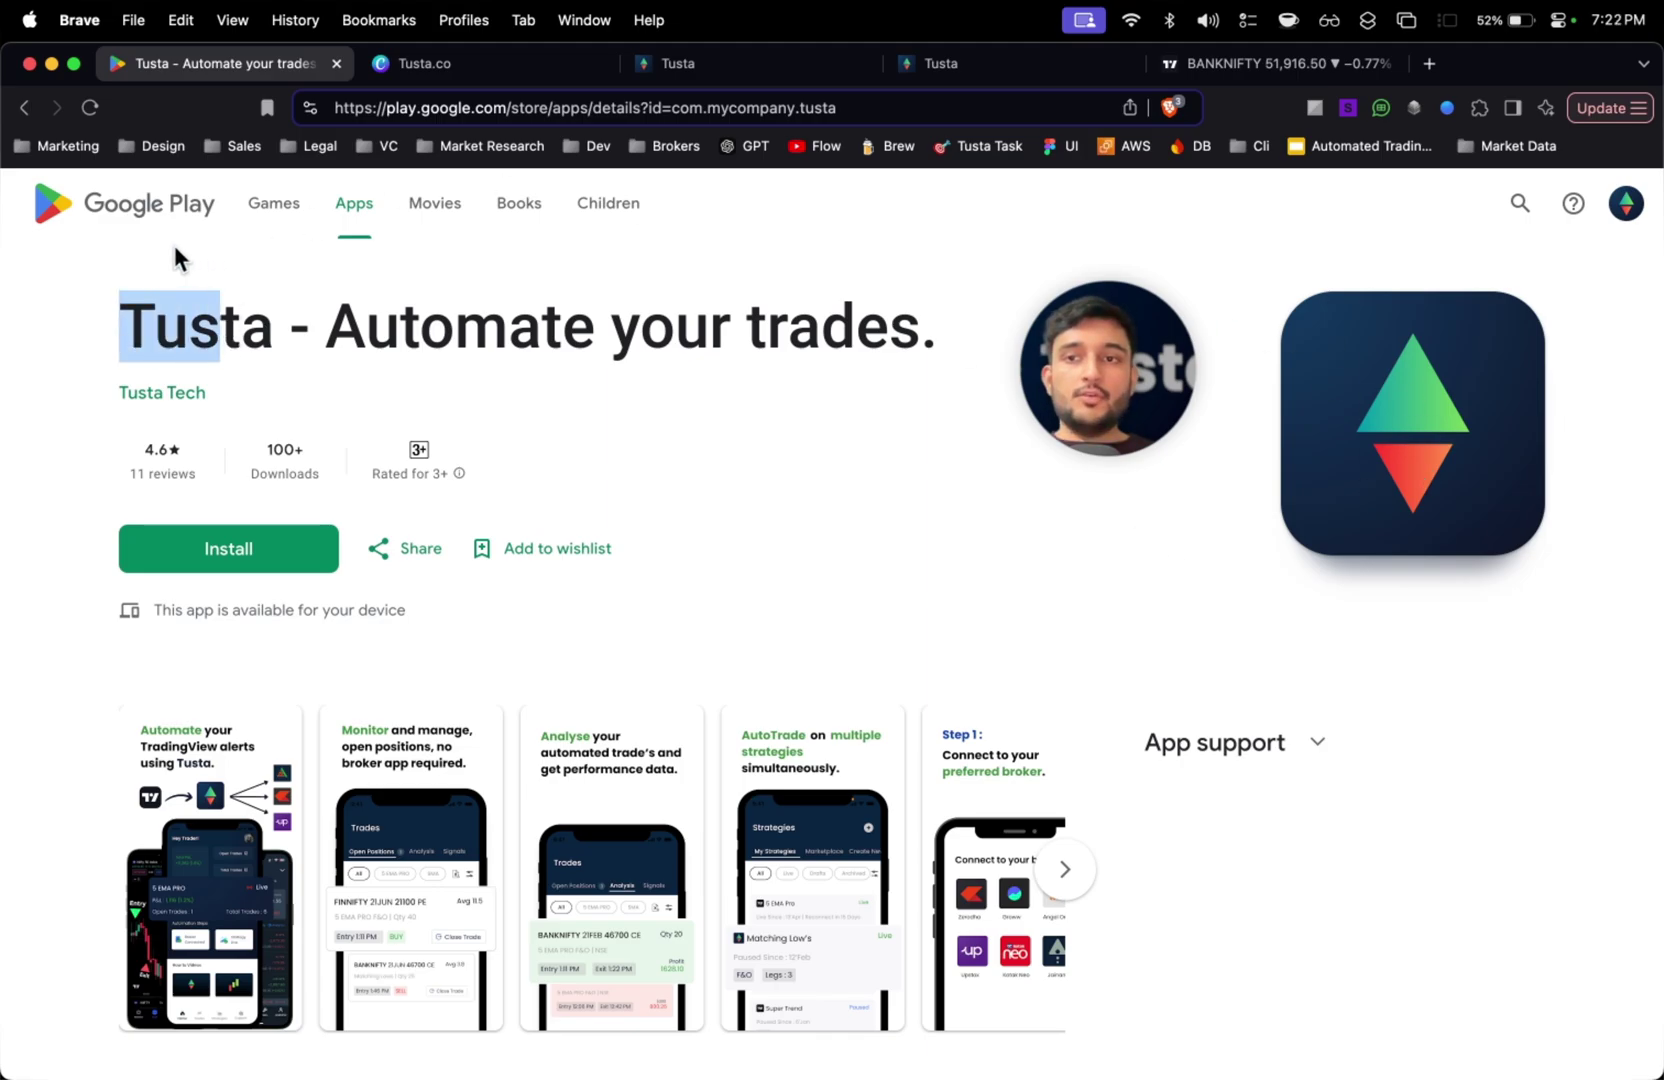
click(214, 276)
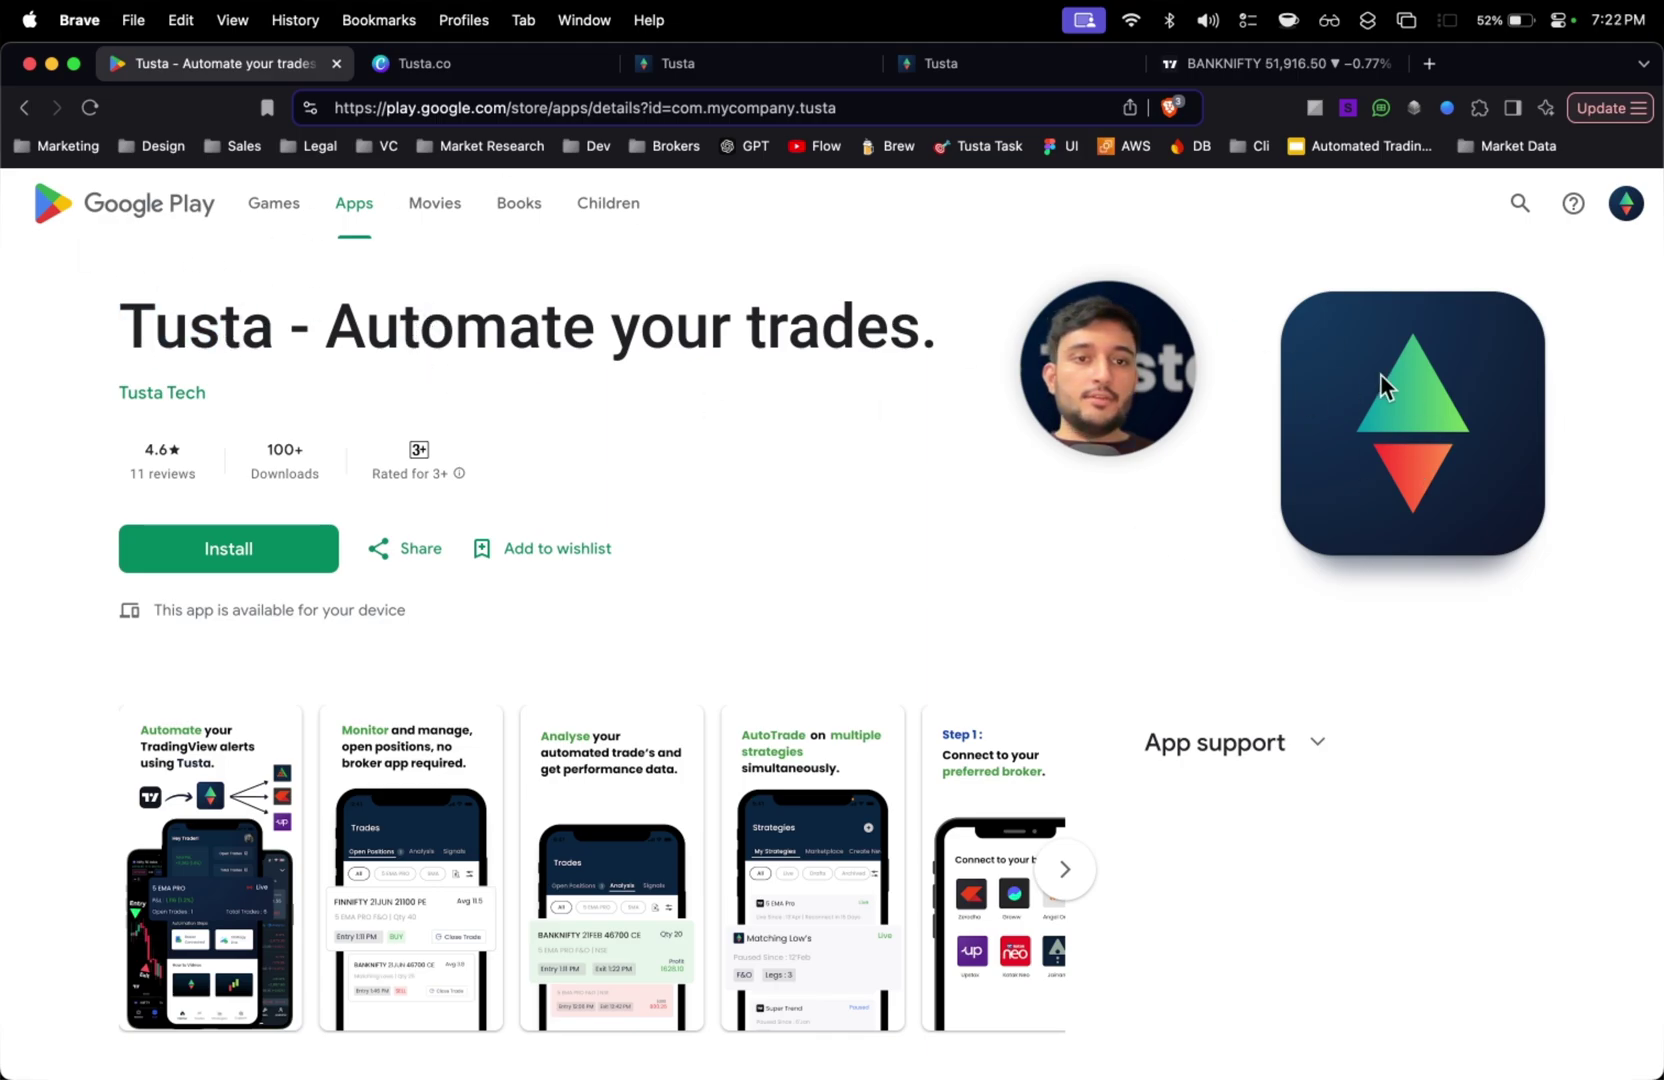
key(super+3)
click(1244, 72)
scroll(490, 420, up, 3)
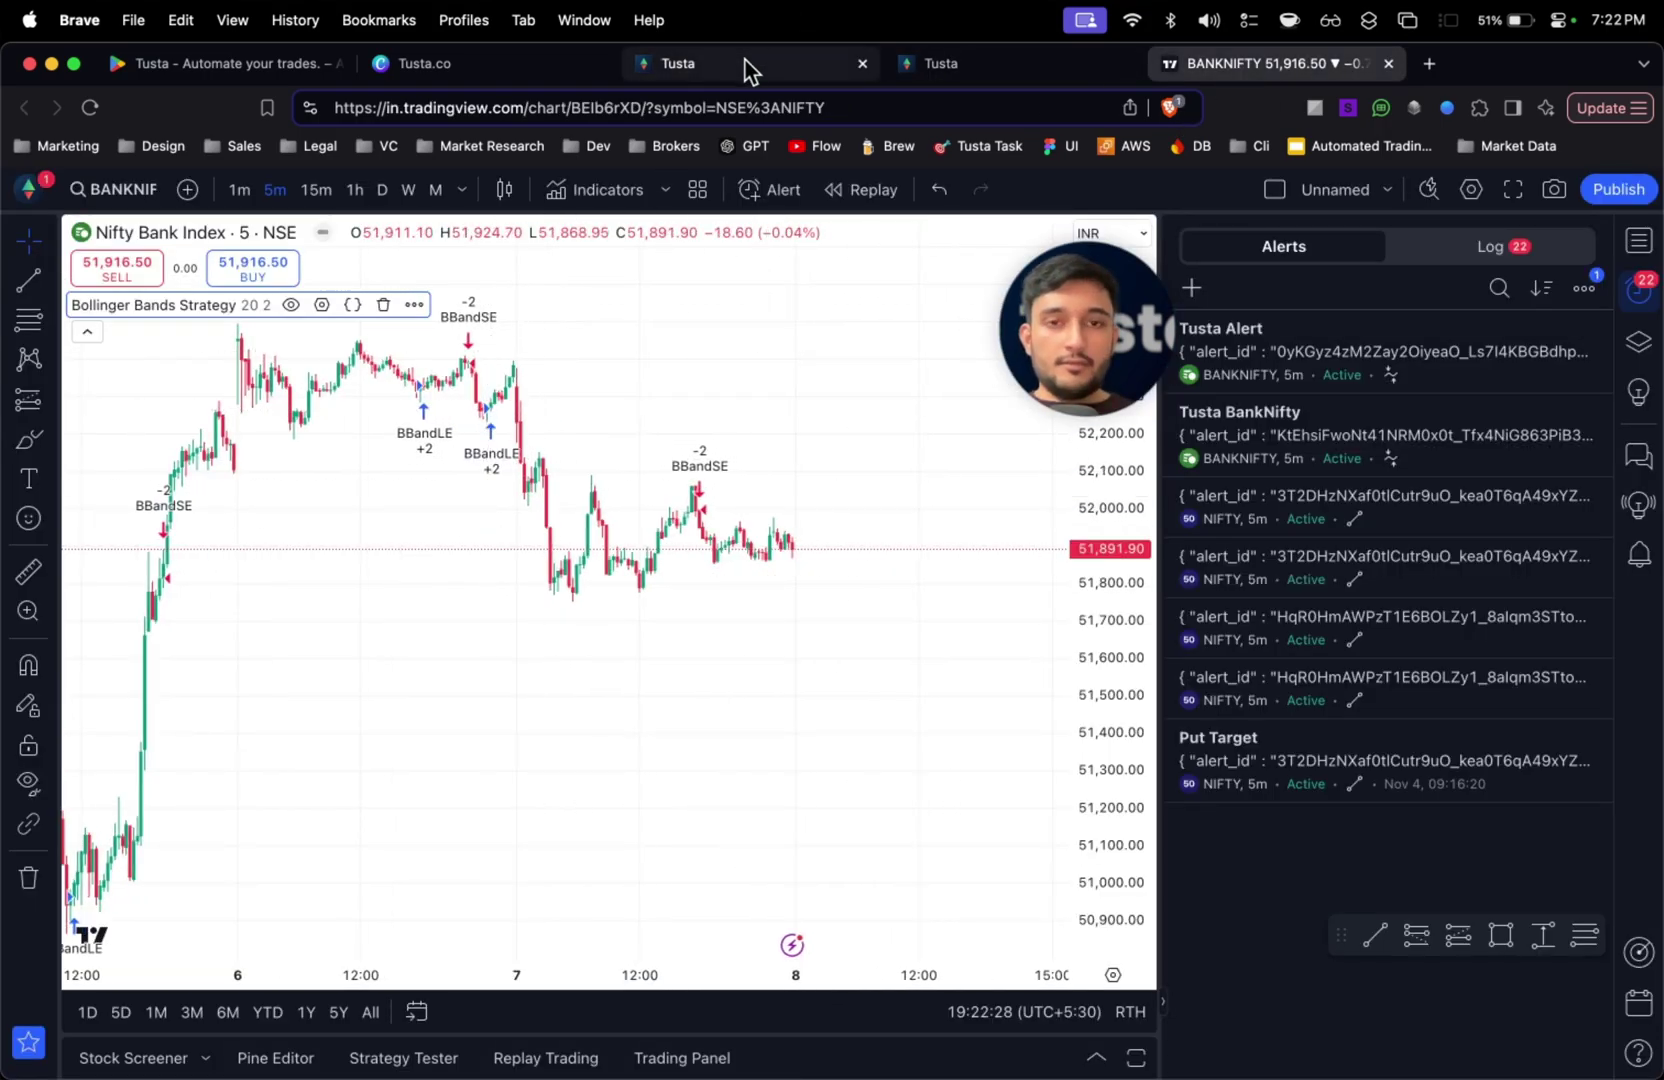
mouse_move(745, 60)
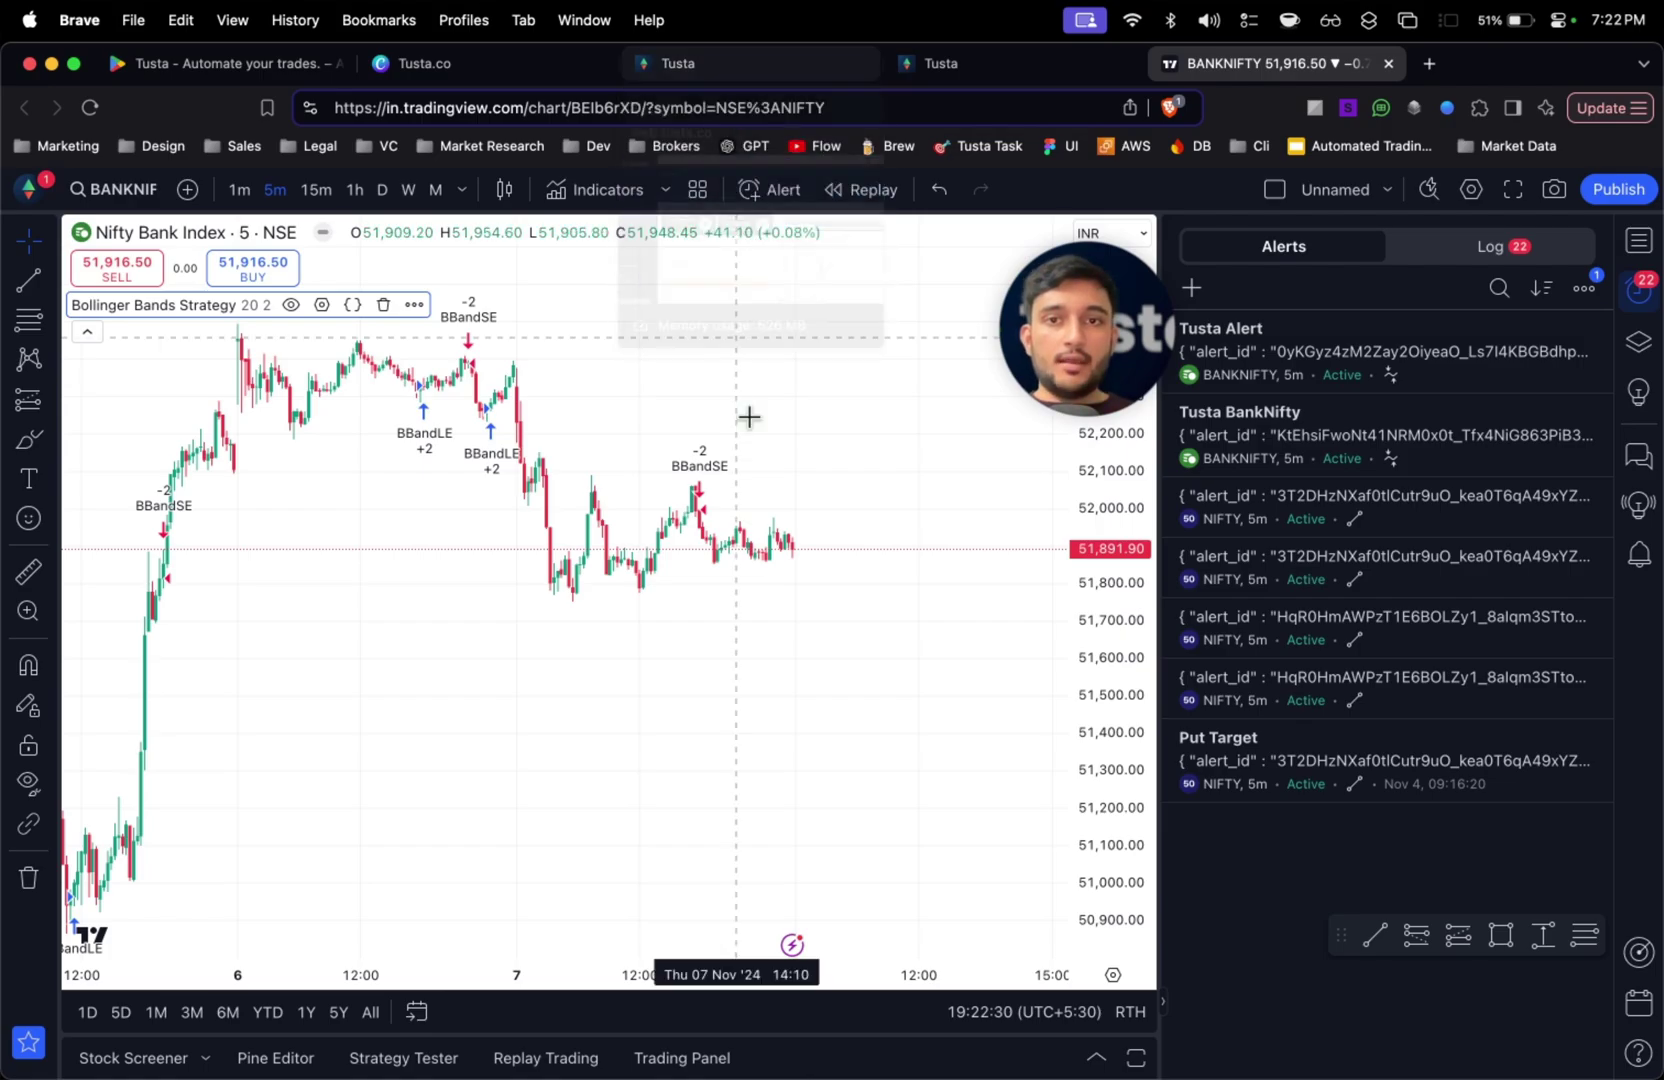